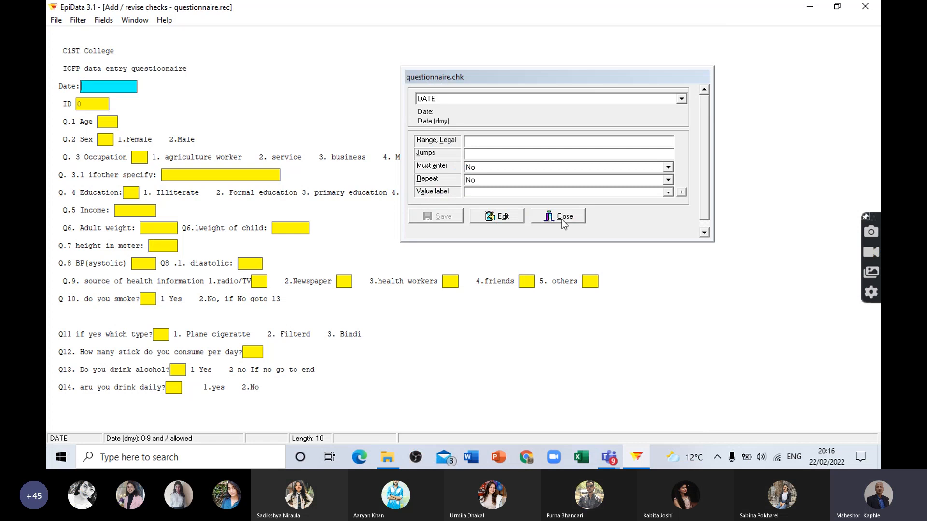
Step: Close the open questionnaire.rec checks session and restart EpiData from the desktop
{"action": "left_click_drag", "start_coordinate": [518, 77], "coordinate": [421, 97]}
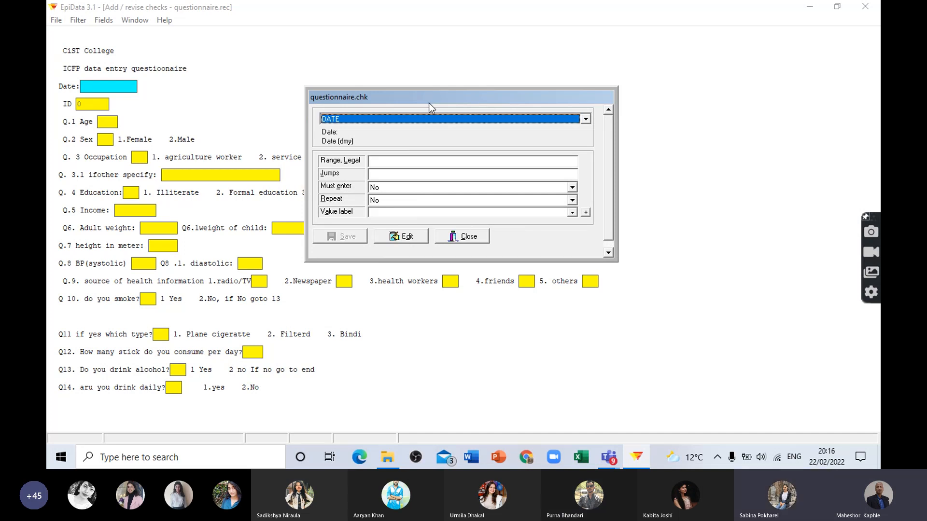
{"action": "left_click", "coordinate": [865, 7]}
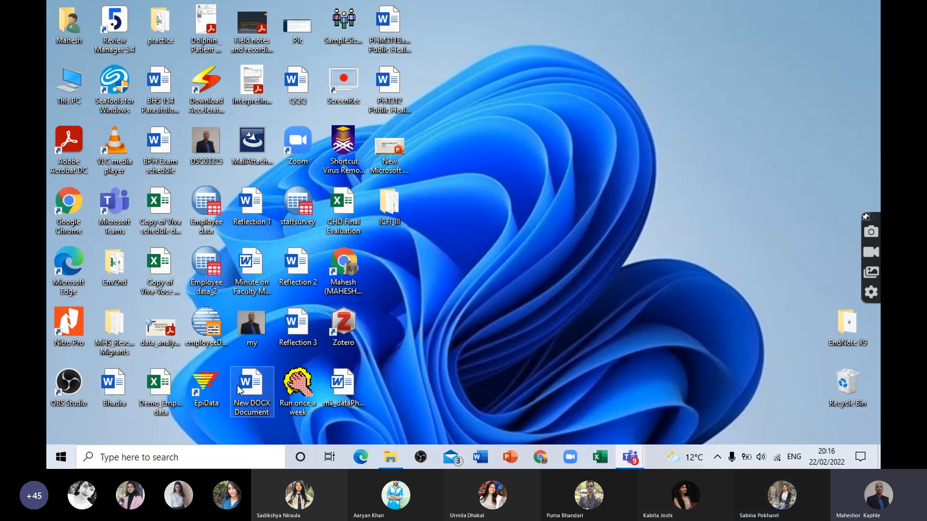
{"action": "double_click", "coordinate": [211, 386]}
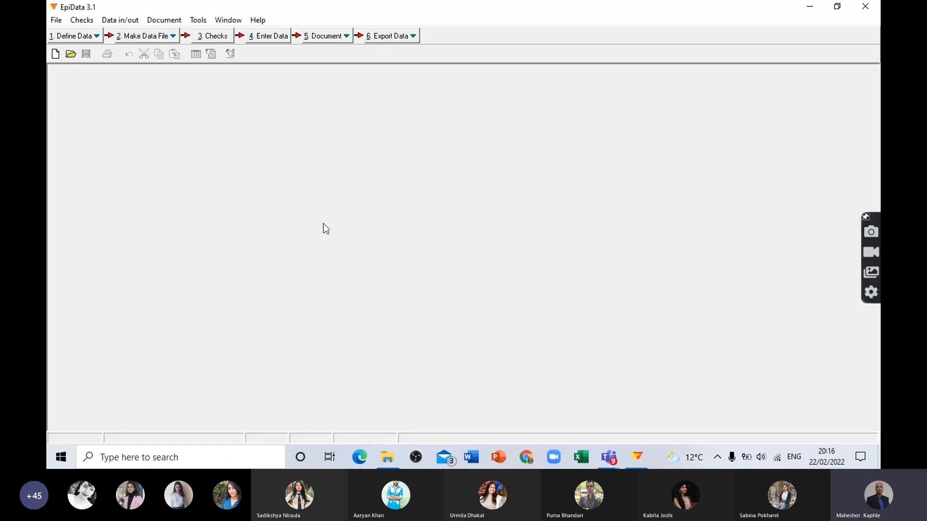
Step: Open questionnaire.qes from the ICFI_III folder, review its field definitions, and close it
{"action": "left_click", "coordinate": [76, 38]}
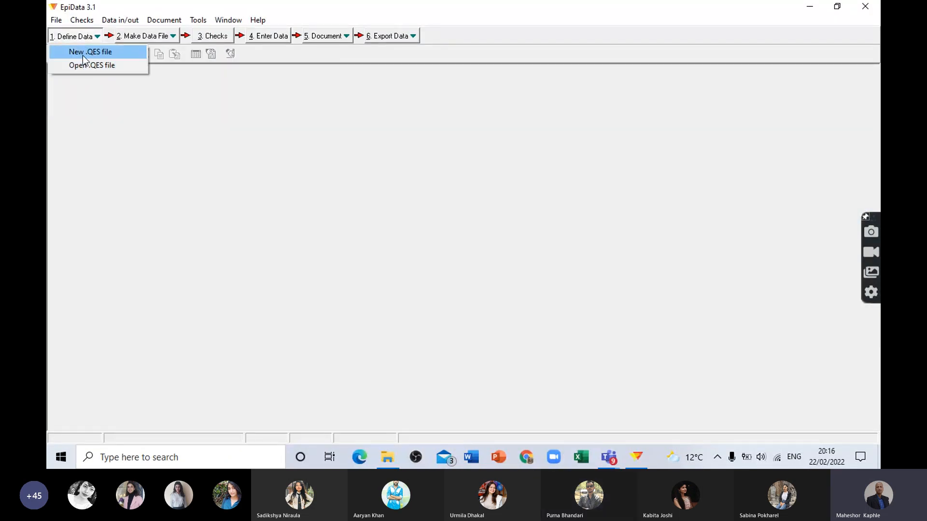
{"action": "left_click", "coordinate": [86, 66]}
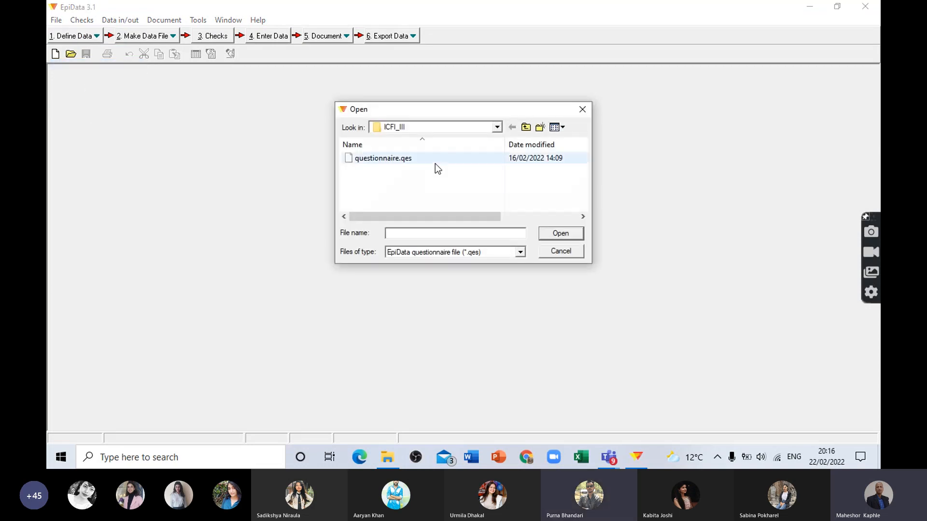
{"action": "left_click", "coordinate": [381, 158]}
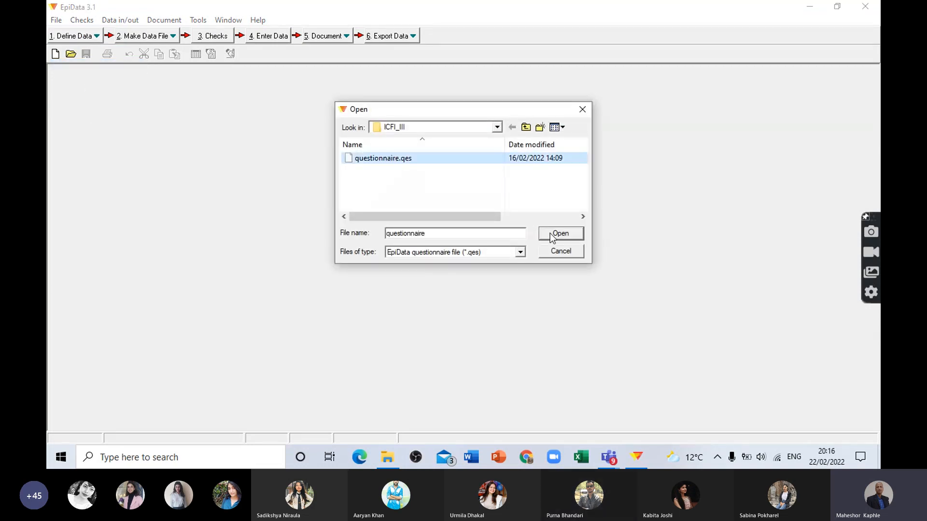
{"action": "left_click", "coordinate": [552, 235]}
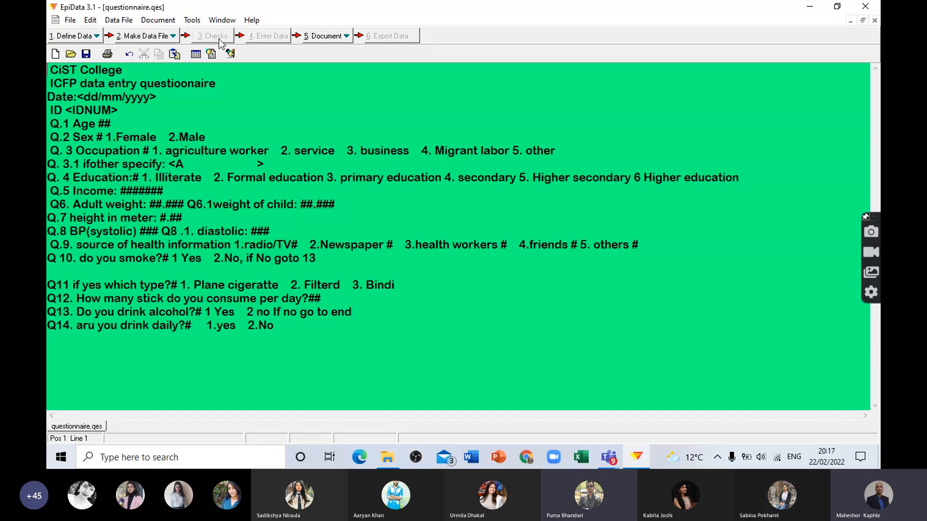
{"action": "left_click", "coordinate": [874, 21]}
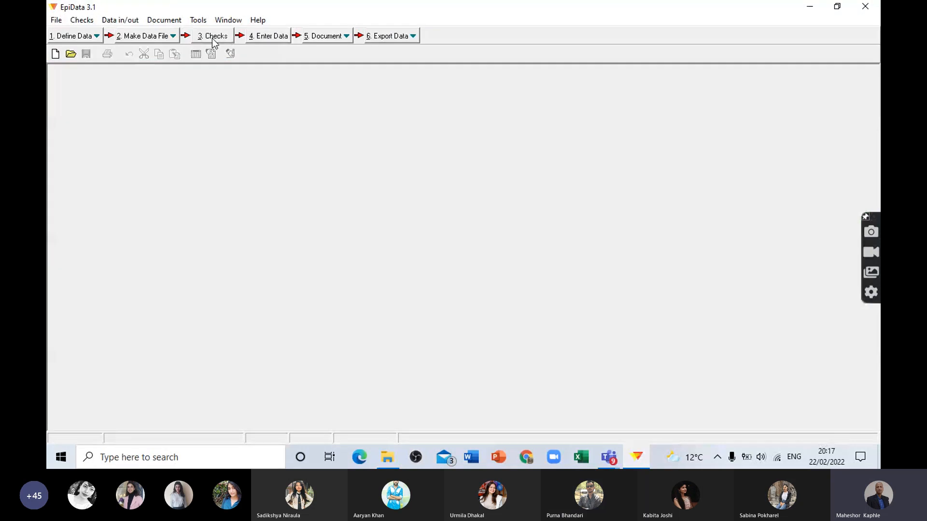
{"action": "left_click", "coordinate": [215, 38]}
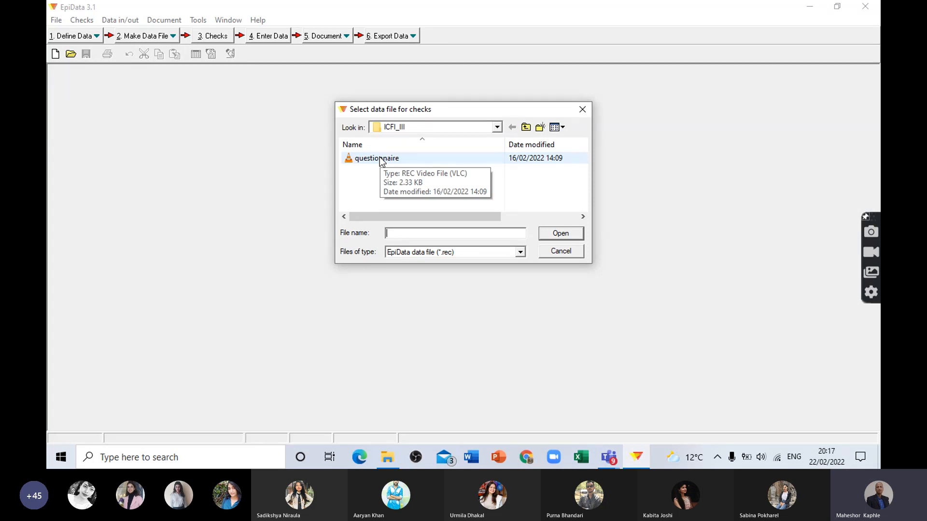
{"action": "left_click", "coordinate": [381, 161]}
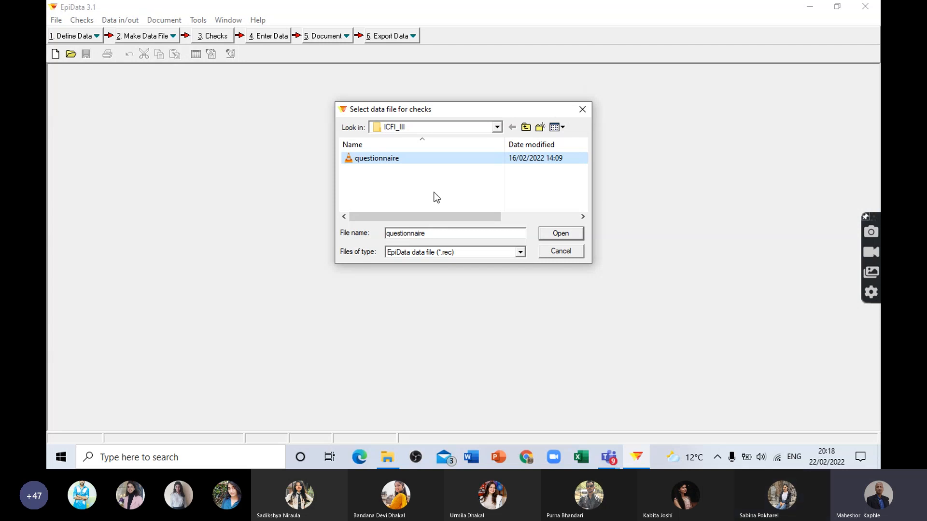
{"action": "left_click", "coordinate": [497, 128]}
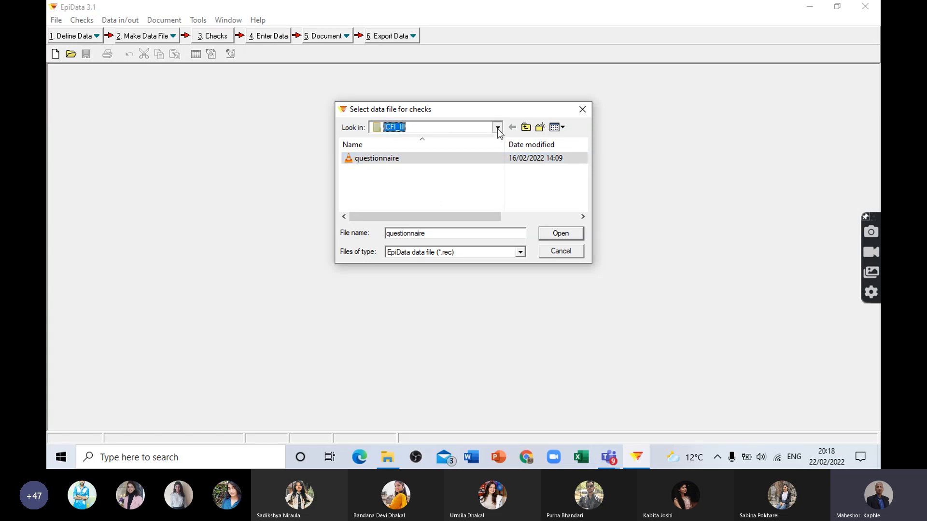
{"action": "left_click", "coordinate": [497, 128]}
{"action": "left_click", "coordinate": [497, 129]}
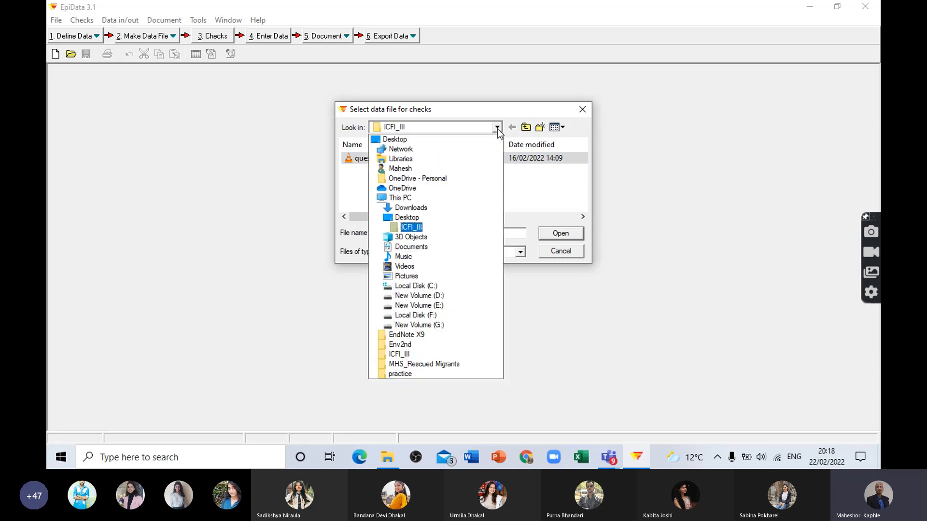
{"action": "left_click", "coordinate": [423, 229]}
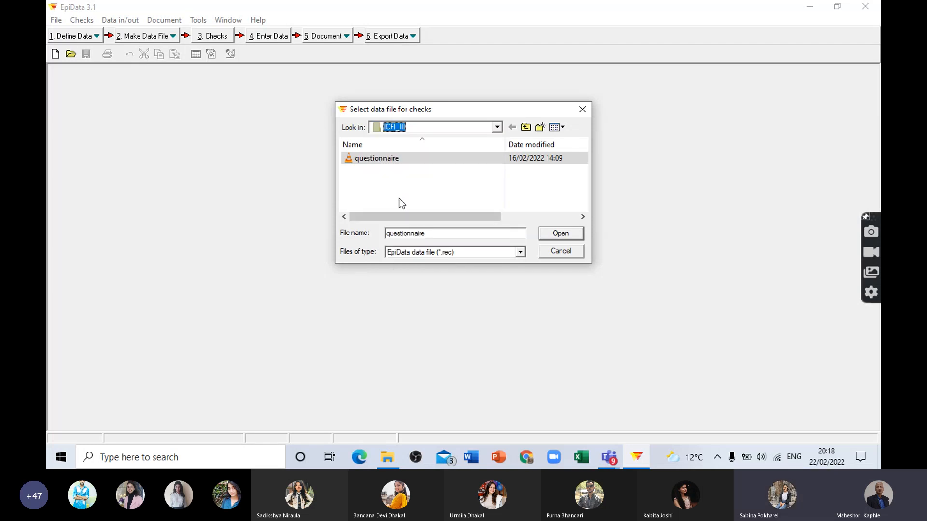
{"action": "left_click", "coordinate": [582, 110]}
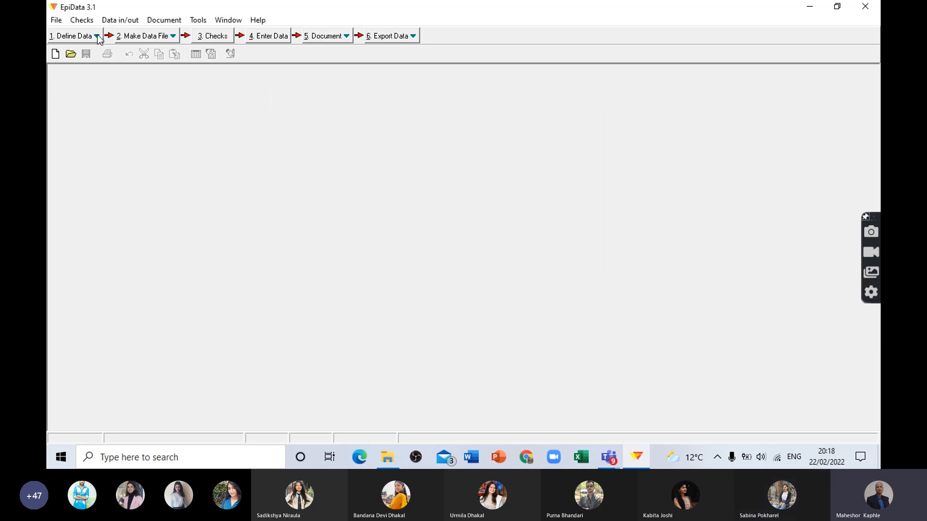
Step: Open the existing questionnaire definition file questionnaire.qes from the ICFI_III folder
{"action": "left_click", "coordinate": [72, 41]}
{"action": "left_click", "coordinate": [76, 62]}
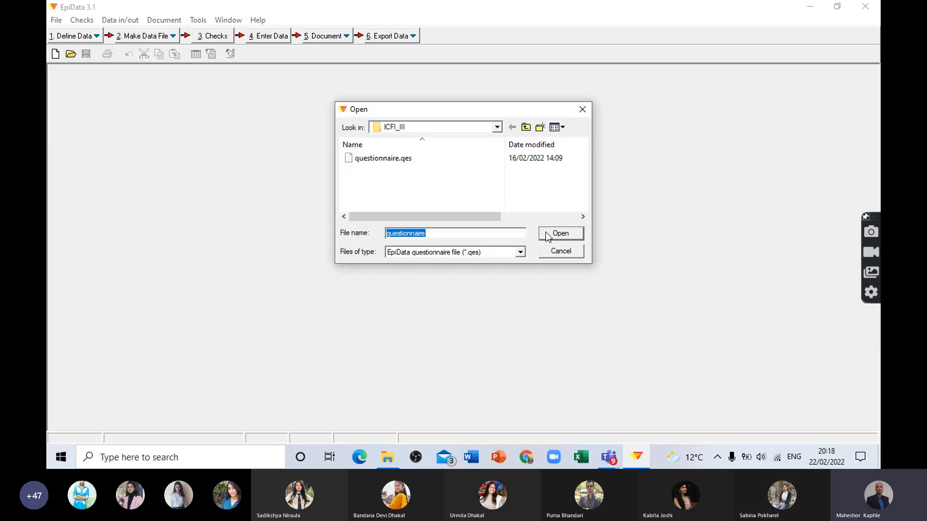
{"action": "left_click", "coordinate": [560, 233]}
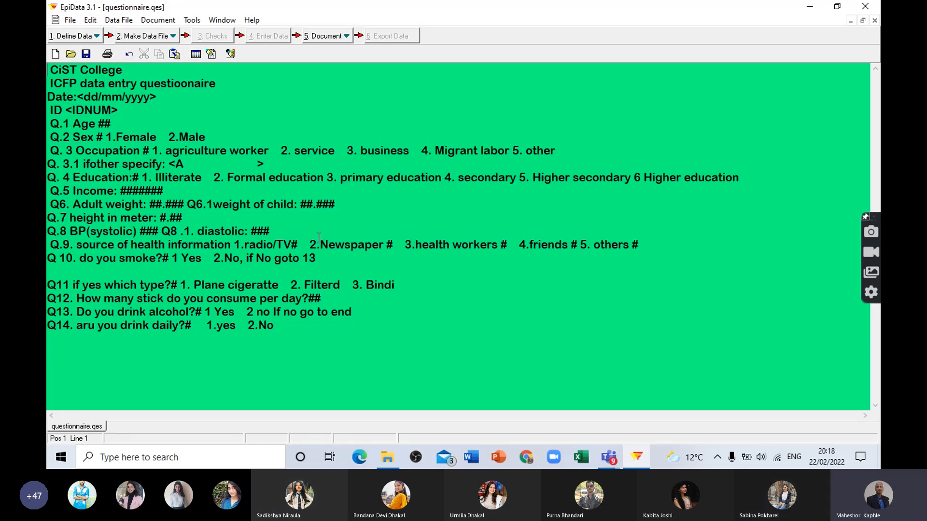
Step: Make the data file questionnaire.rec from the open questionnaire, overwriting the existing file and keeping the label "dataset"
{"action": "left_click", "coordinate": [143, 38]}
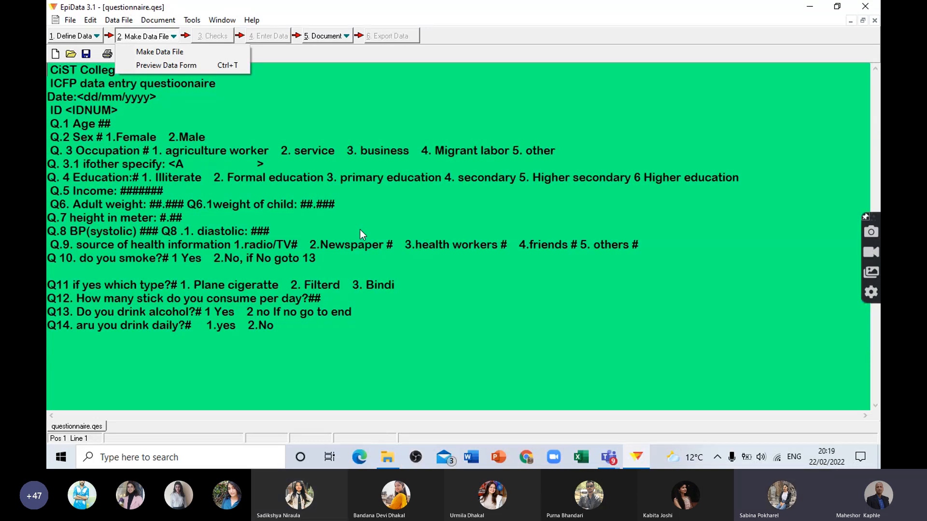
{"action": "left_click", "coordinate": [168, 51]}
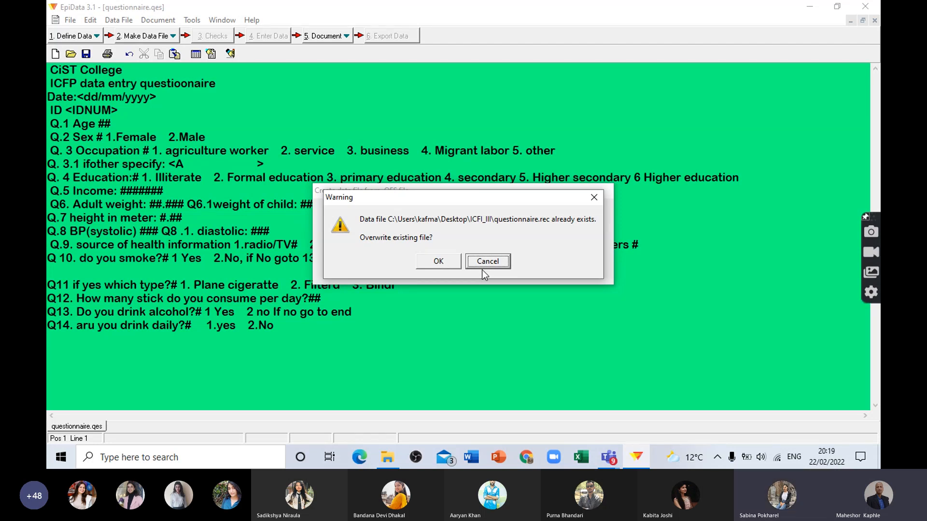
{"action": "left_click", "coordinate": [438, 261]}
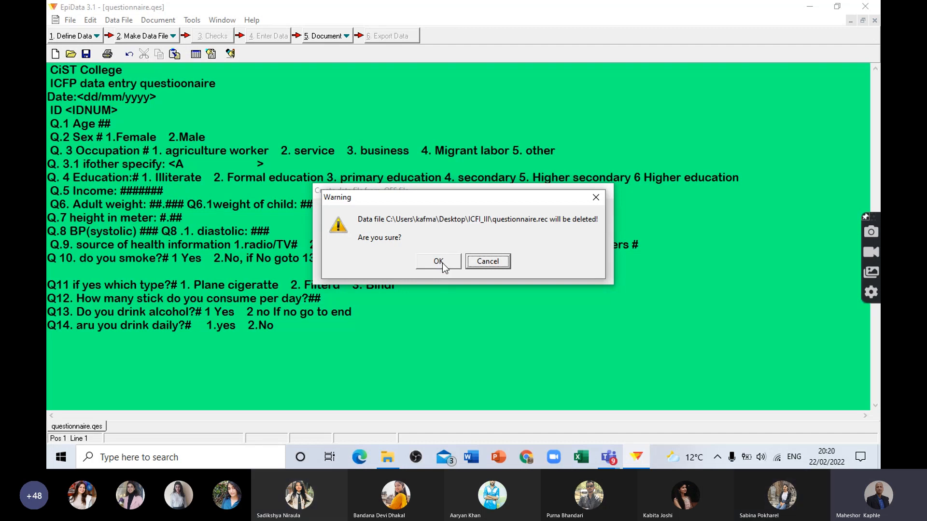
{"action": "left_click", "coordinate": [443, 263]}
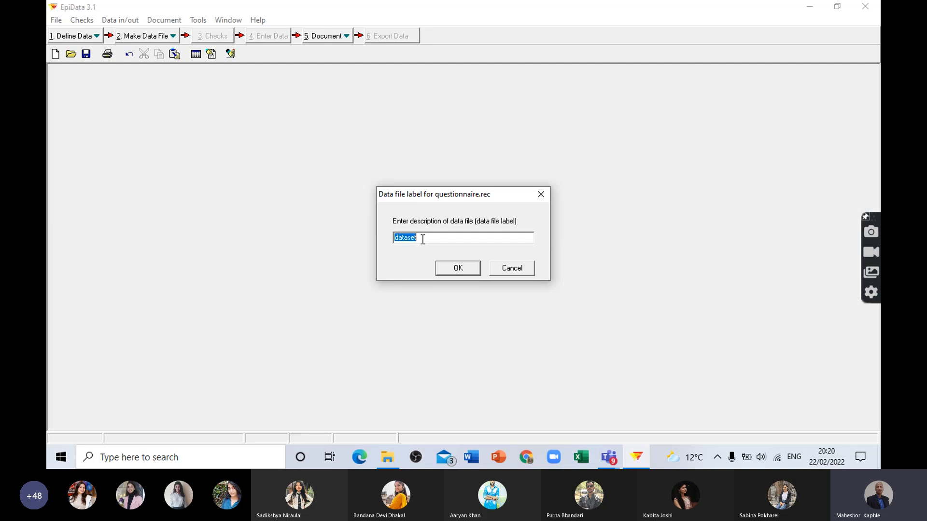
{"action": "left_click", "coordinate": [464, 273]}
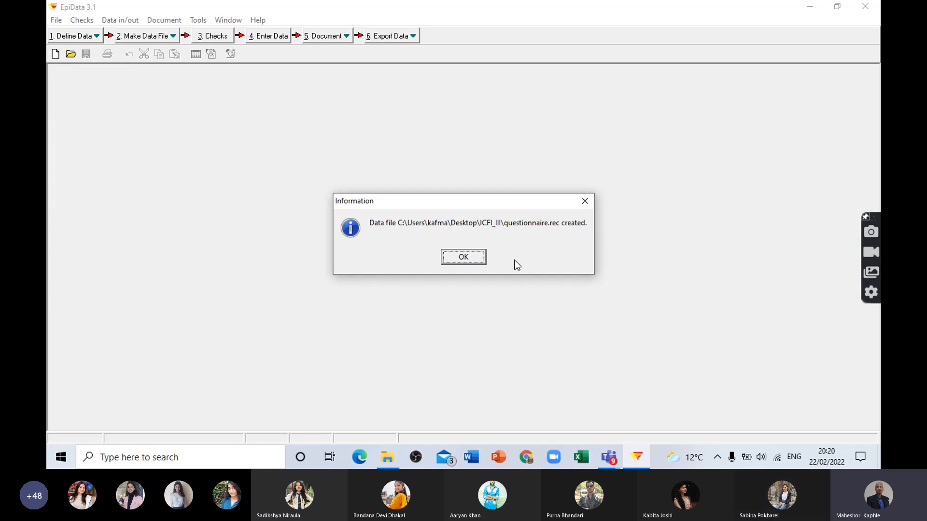
{"action": "left_click", "coordinate": [464, 261]}
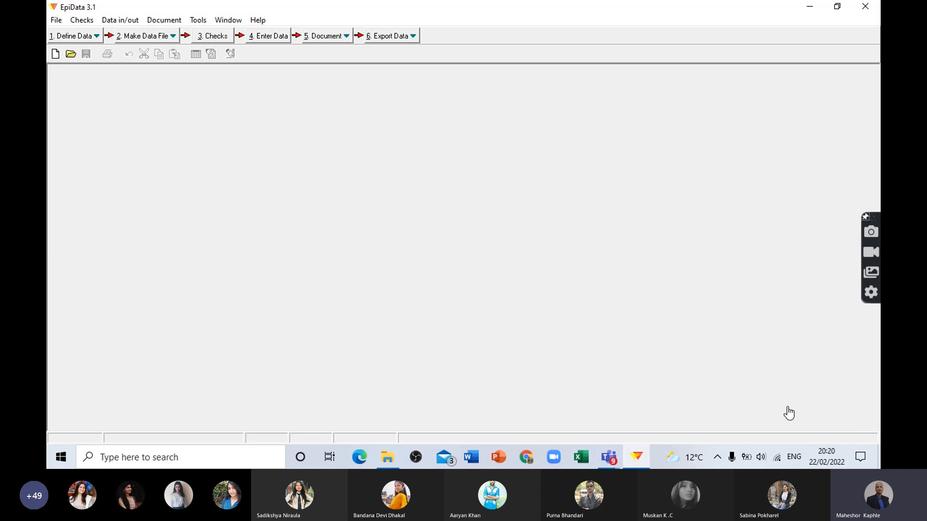
Step: Switch to the Teams meeting, dismiss the recording notice, and minimize the meeting window
{"action": "left_click", "coordinate": [813, 8]}
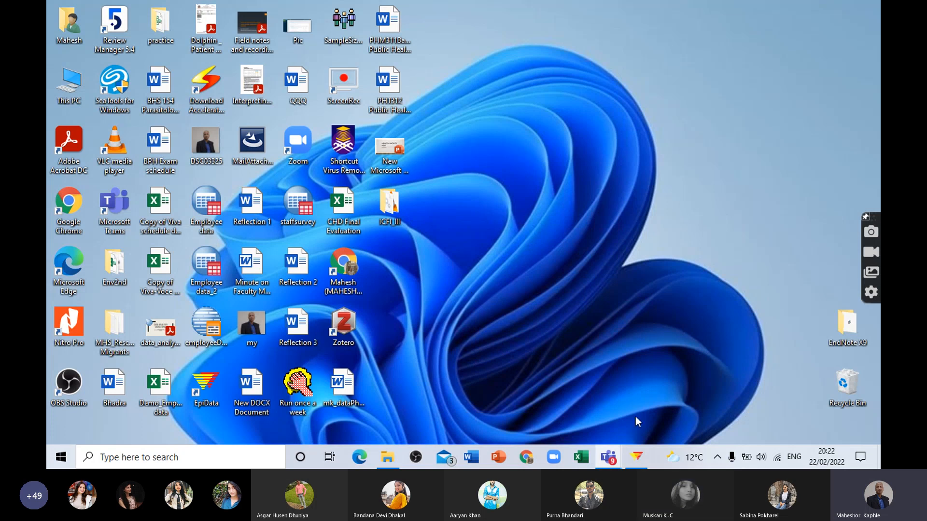
{"action": "left_click", "coordinate": [833, 378]}
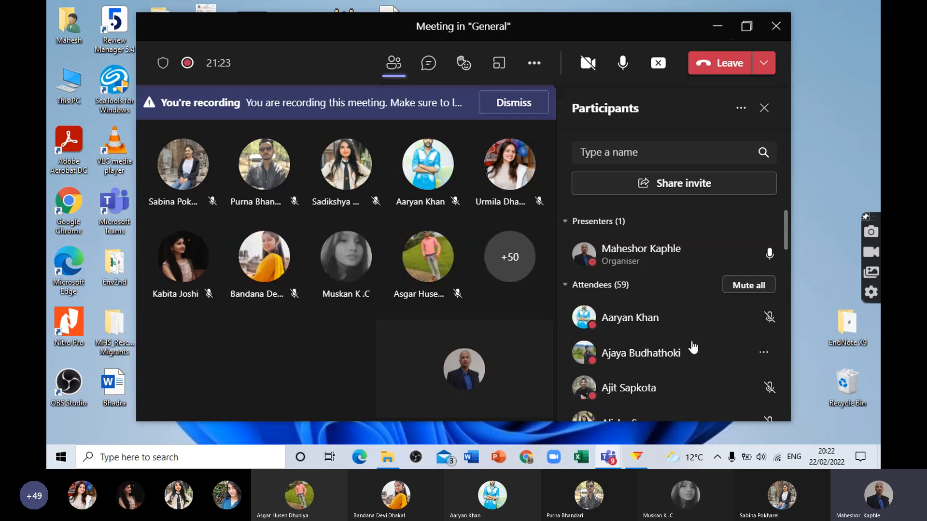
{"action": "left_click", "coordinate": [514, 103]}
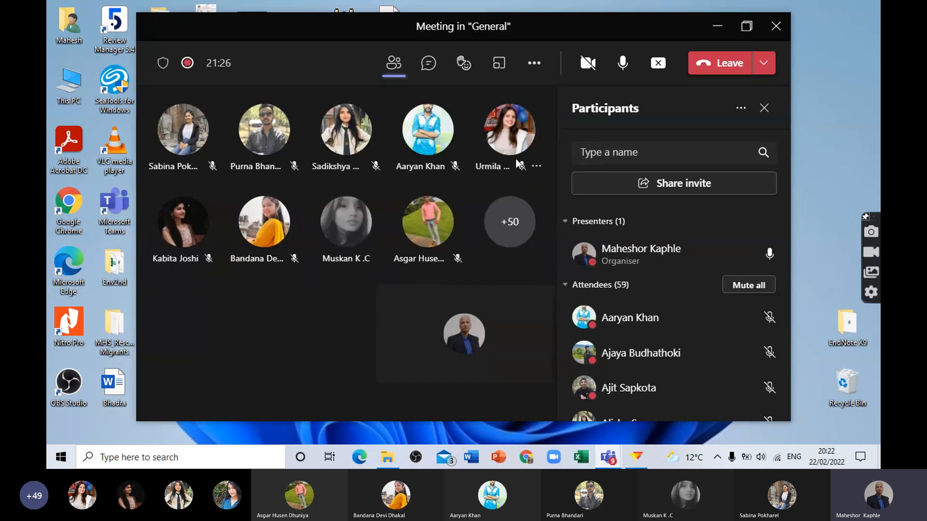
{"action": "left_click", "coordinate": [717, 26]}
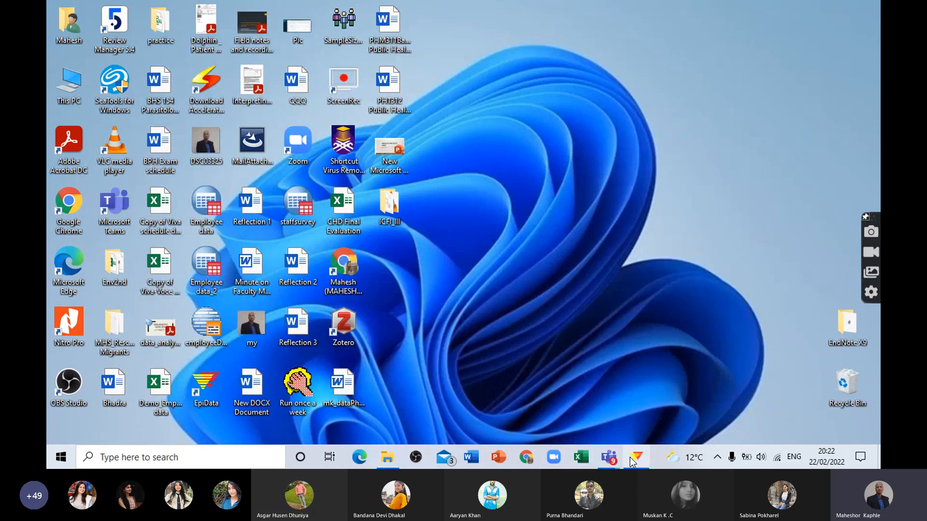
Step: Return to EpiData, open questionnaire.rec for adding checks, and move the checks dialog clear of the question fields
{"action": "mouse_move", "coordinate": [638, 462]}
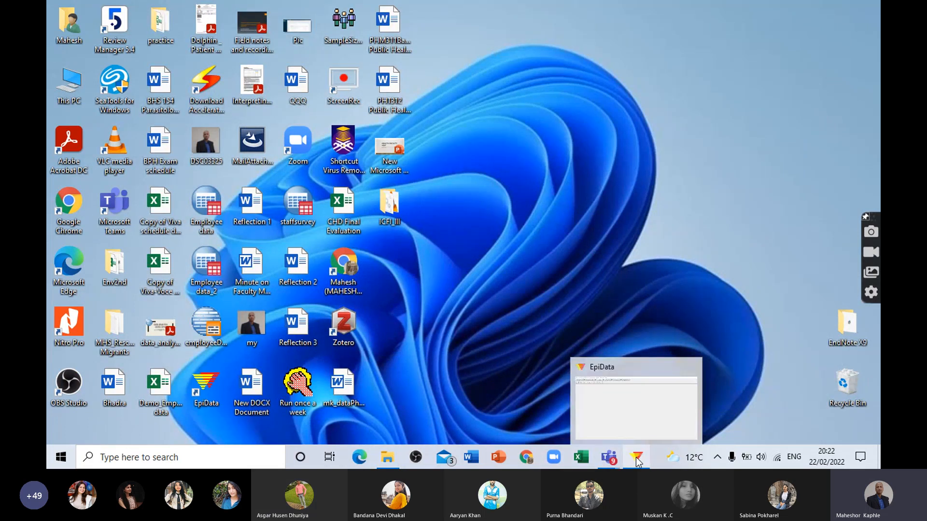
{"action": "left_click", "coordinate": [639, 462]}
{"action": "left_click", "coordinate": [213, 37]}
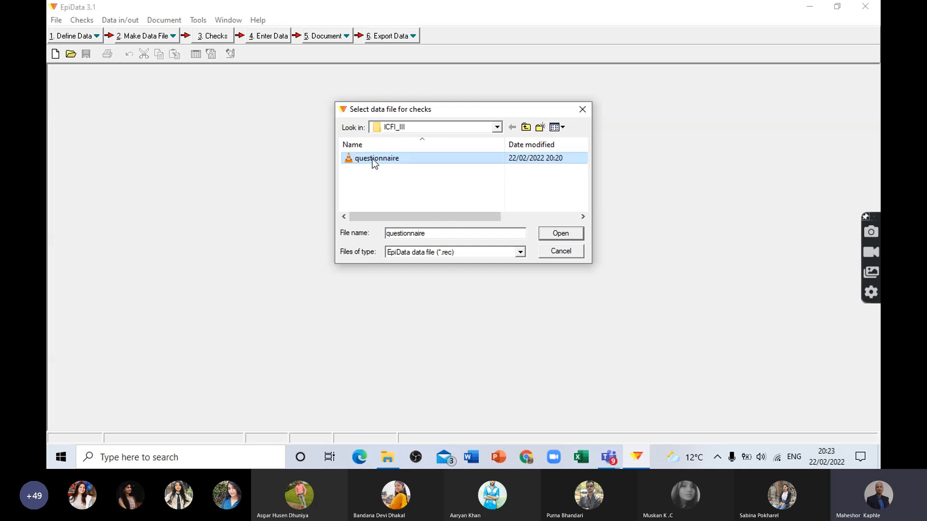
{"action": "left_click", "coordinate": [555, 235]}
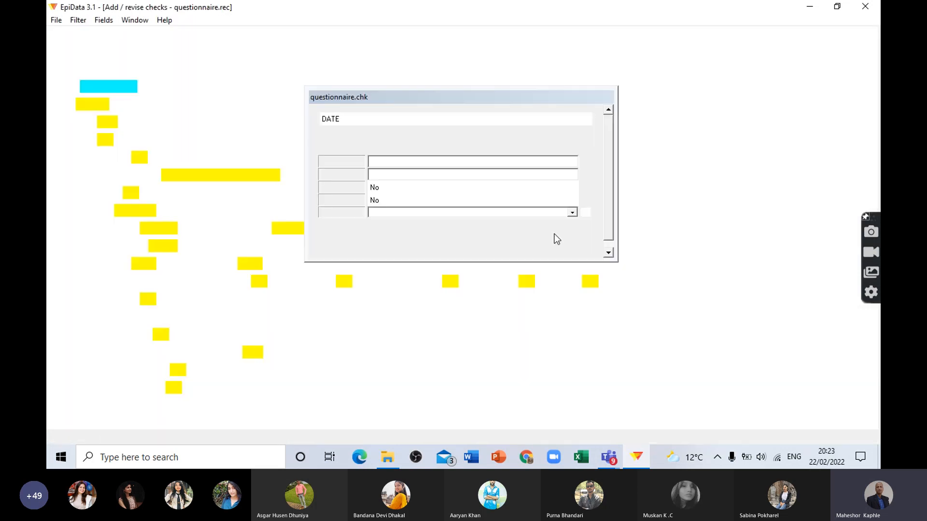
{"action": "left_click_drag", "start_coordinate": [430, 95], "coordinate": [546, 70]}
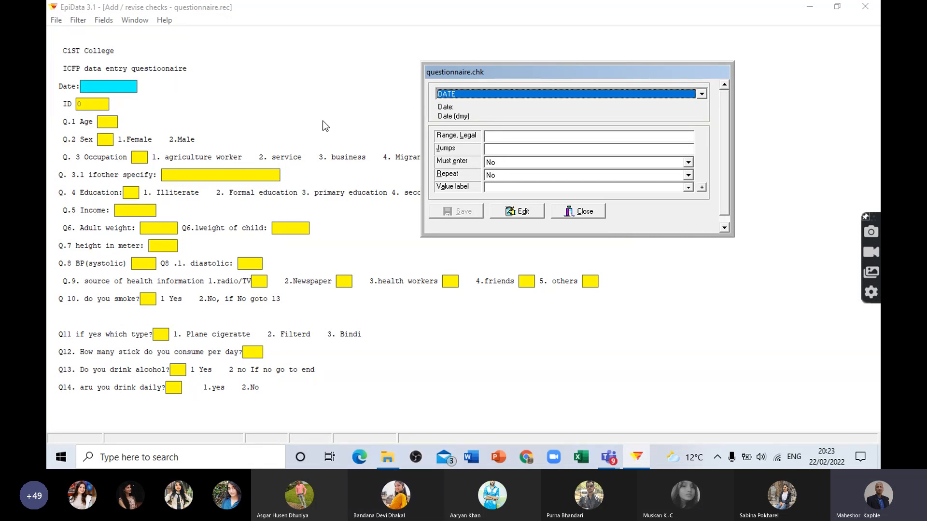
Step: Examine the existing checks on the Q.1 Age, Q.2 Sex and Q.3 Occupation fields
{"action": "left_click", "coordinate": [104, 123]}
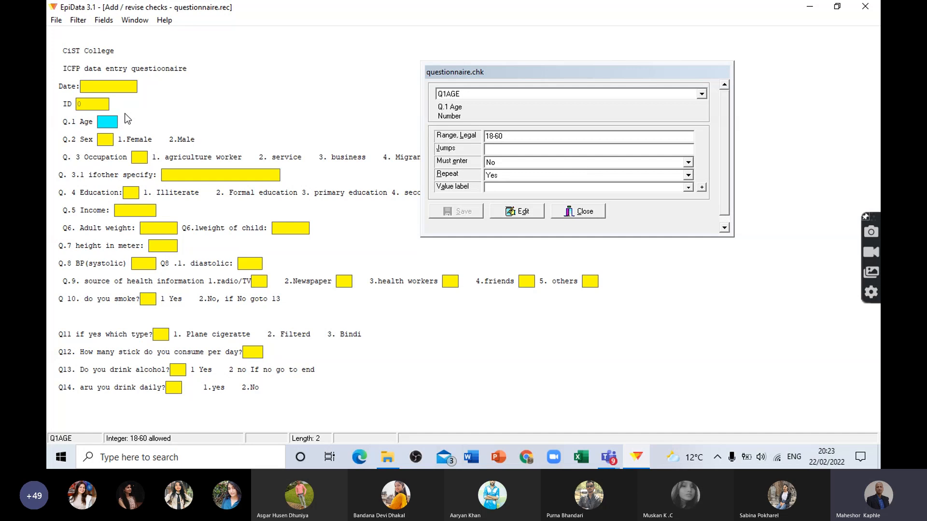
{"action": "left_click", "coordinate": [106, 141]}
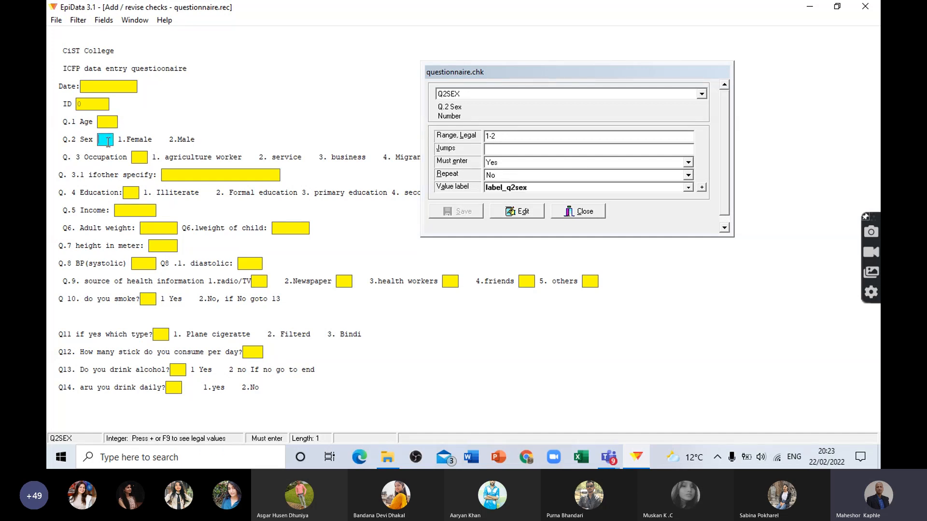
{"action": "left_click", "coordinate": [139, 158]}
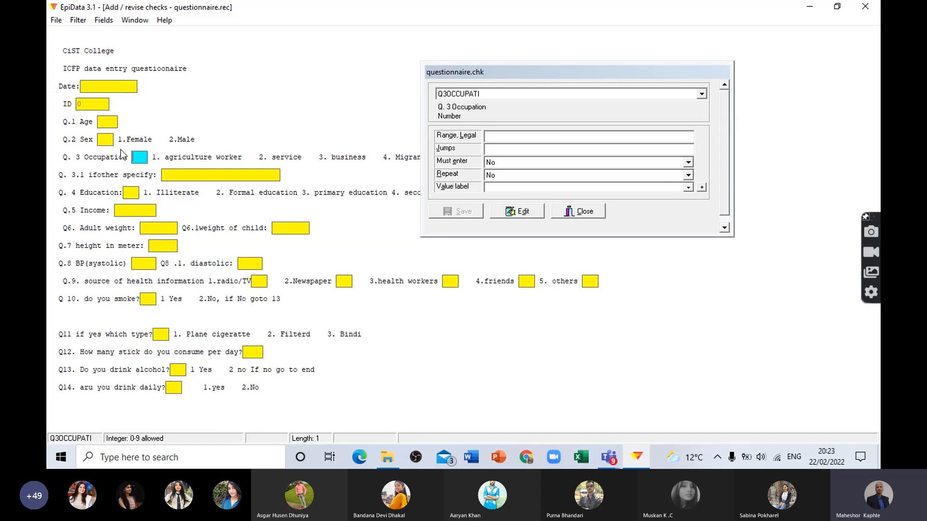
{"action": "left_click", "coordinate": [109, 140]}
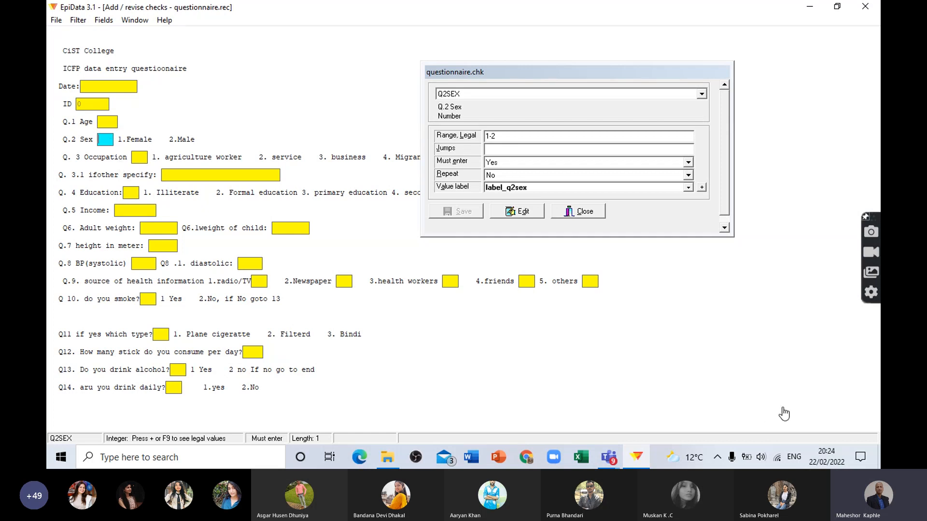
{"action": "left_click", "coordinate": [608, 457]}
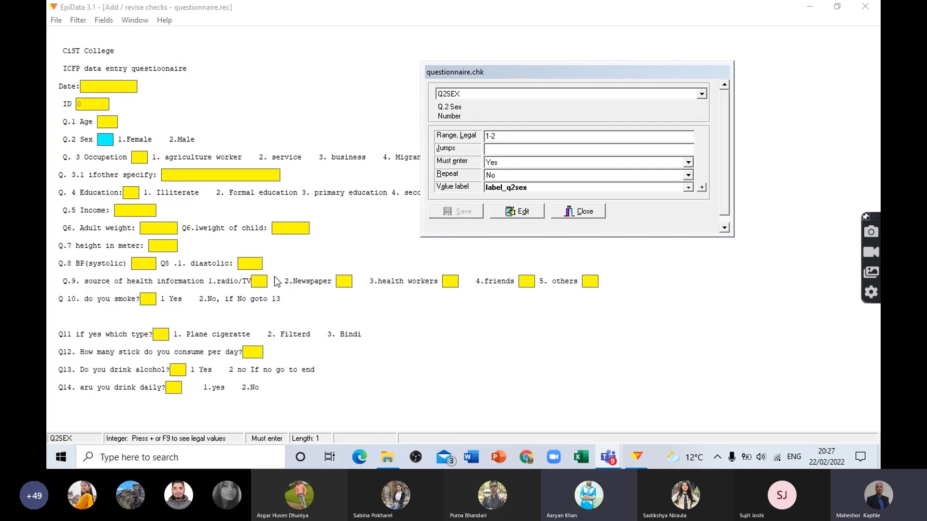
Step: Revisit the Q.1 Age and Q.2 Sex checks, and set the legal range of Q. 3 Occupation to 1-5
{"action": "left_click", "coordinate": [106, 123]}
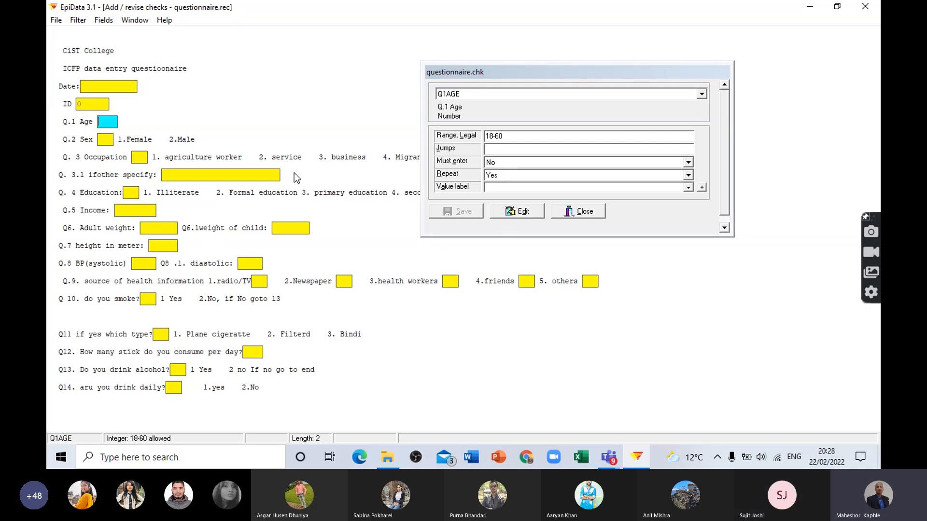
{"action": "left_click", "coordinate": [105, 140]}
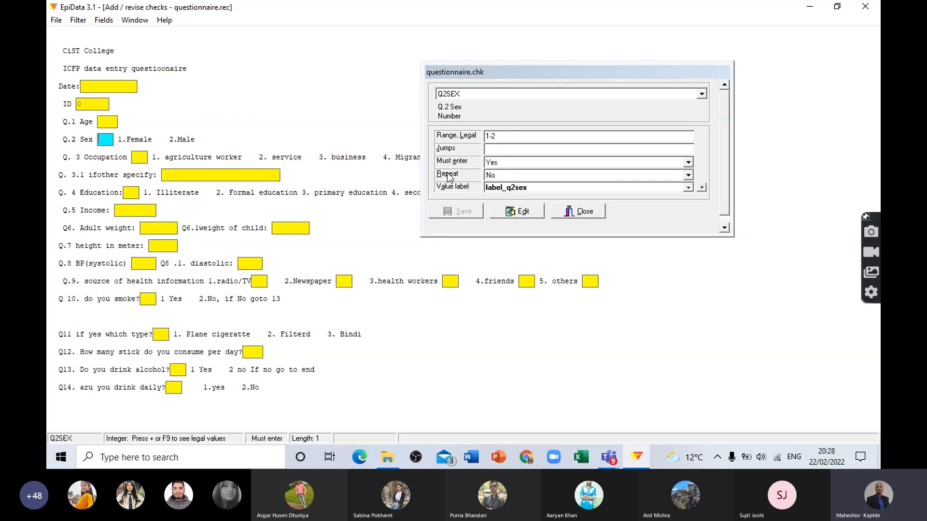
{"action": "left_click", "coordinate": [145, 155]}
{"action": "left_click_drag", "start_coordinate": [526, 78], "coordinate": [479, 211]}
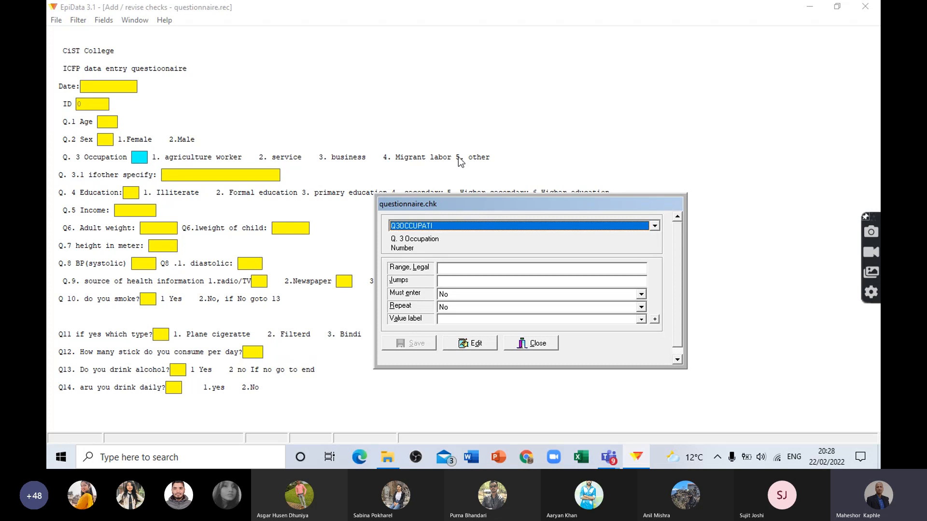
{"action": "left_click", "coordinate": [453, 268]}
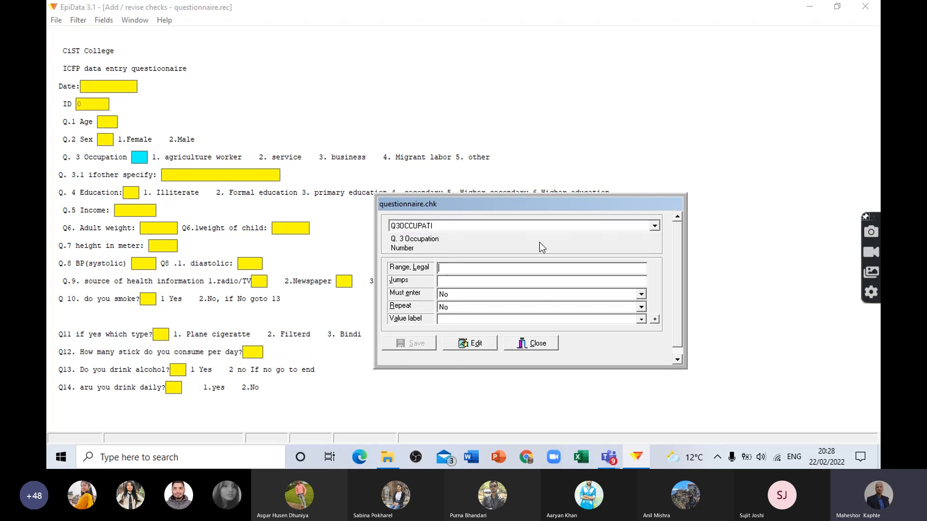
{"action": "type", "text": "1-5"}
Step: Keep Must enter at No and set Repeat to Yes for Q. 3 Occupation
{"action": "left_click", "coordinate": [454, 297]}
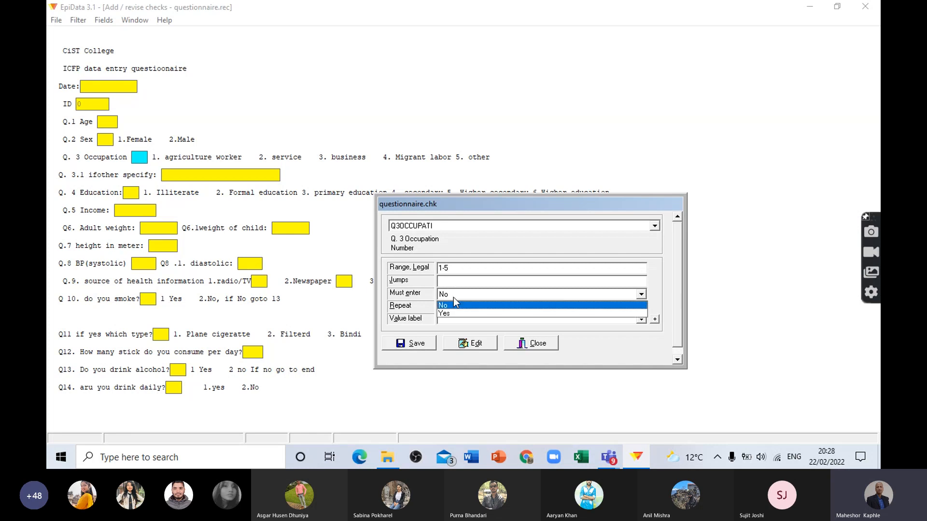
{"action": "left_click", "coordinate": [453, 298]}
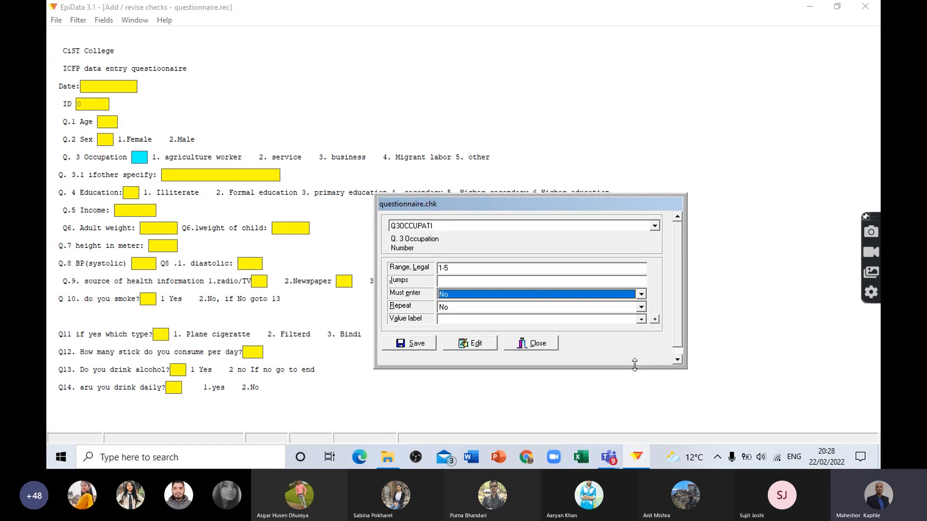
{"action": "left_click", "coordinate": [465, 309]}
{"action": "left_click", "coordinate": [464, 309]}
{"action": "left_click", "coordinate": [454, 333]}
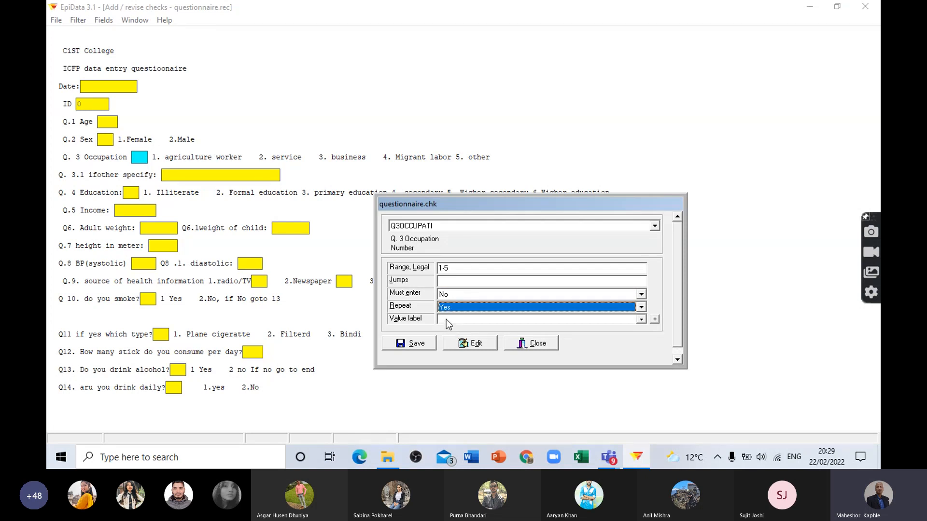
Step: Open a new value label definition for Q. 3 Occupation and move its editor clear of the answer options
{"action": "left_click", "coordinate": [446, 320]}
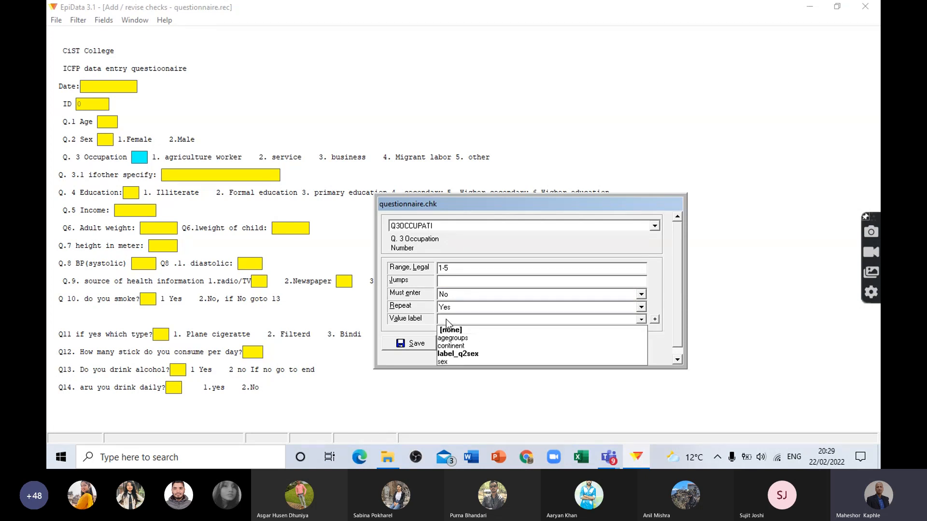
{"action": "left_click", "coordinate": [446, 320]}
{"action": "left_click", "coordinate": [446, 320]}
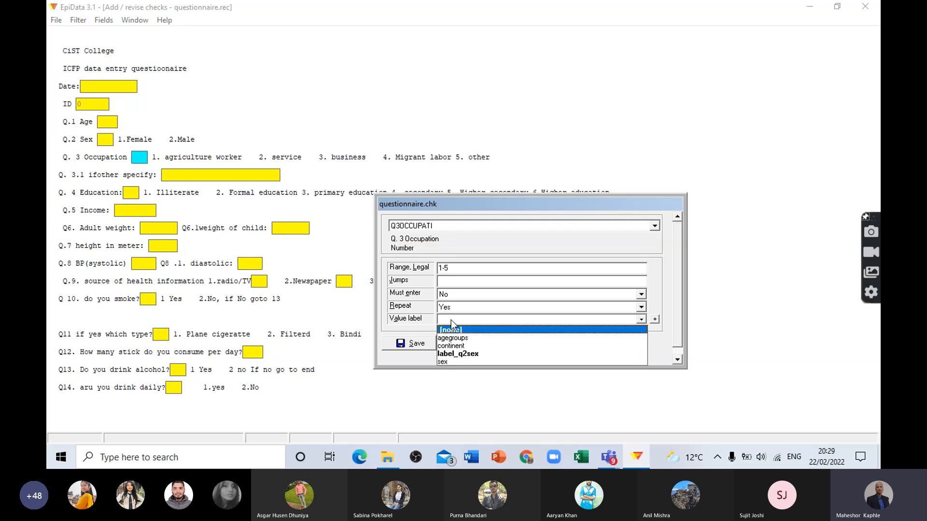
{"action": "left_click", "coordinate": [655, 322]}
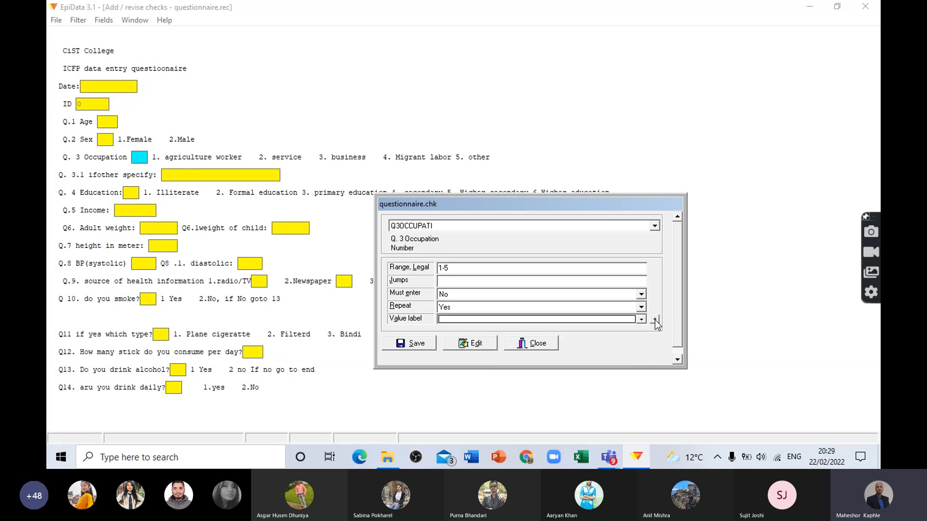
{"action": "left_click", "coordinate": [655, 322]}
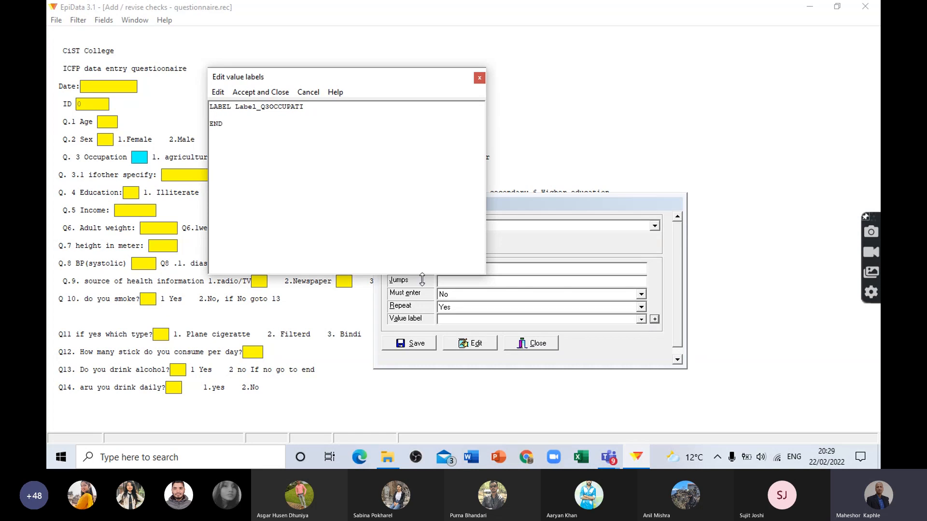
{"action": "left_click_drag", "start_coordinate": [369, 80], "coordinate": [472, 209]}
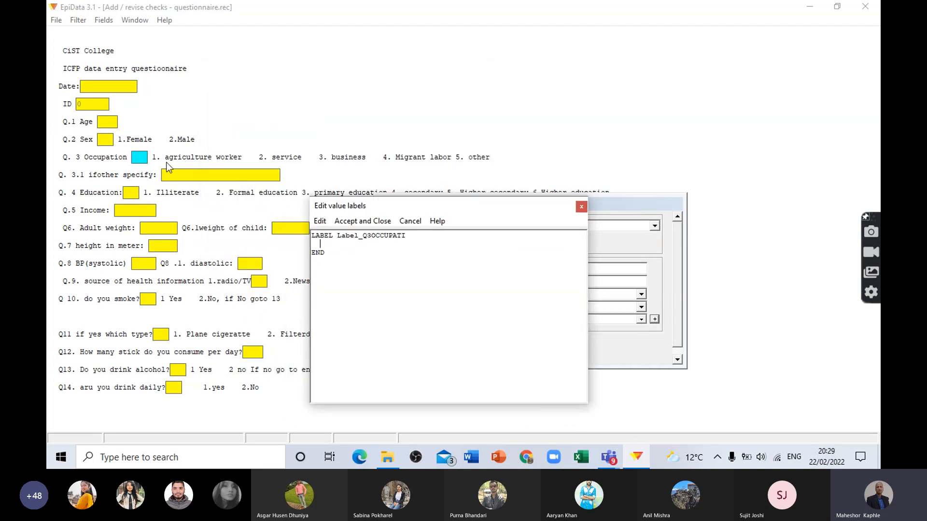
Step: Define code 1 of the Q. 3 Occupation value label as "Agriculture worker", enclosed in quotation marks
{"action": "type", "text": "1 "}
{"action": "type", "text": "A"}
{"action": "type", "text": "gr"}
{"action": "type", "text": "icult"}
{"action": "type", "text": "ure"}
{"action": "type", "text": " work"}
{"action": "type", "text": "er\""}
{"action": "left_click", "coordinate": [329, 245]}
{"action": "type", "text": "\""}
{"action": "left_click", "coordinate": [435, 245]}
Step: Add code 2 as service and code 3 as Business to the Q. 3 Occupation value label
{"action": "key", "text": "Return"}
{"action": "type", "text": "2"}
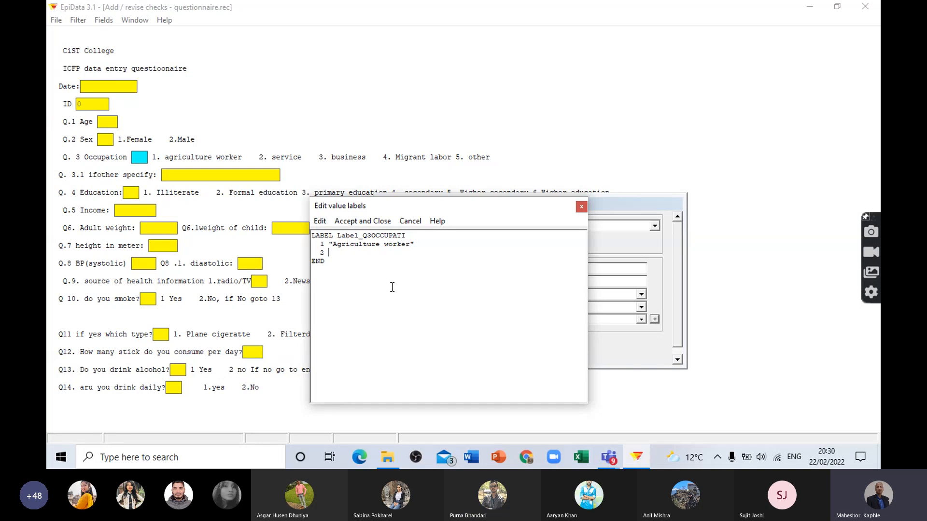
{"action": "type", "text": "servive"}
{"action": "key", "text": "BackSpace"}
{"action": "key", "text": "BackSpace"}
{"action": "type", "text": "ce"}
{"action": "key", "text": "Return"}
{"action": "type", "text": "3 Business"}
Step: Add code 4 as "Migrant worker" and code 5 as Other, and accept the Q. 3 Occupation value label
{"action": "key", "text": "Return"}
{"action": "type", "text": "4 \"Migr"}
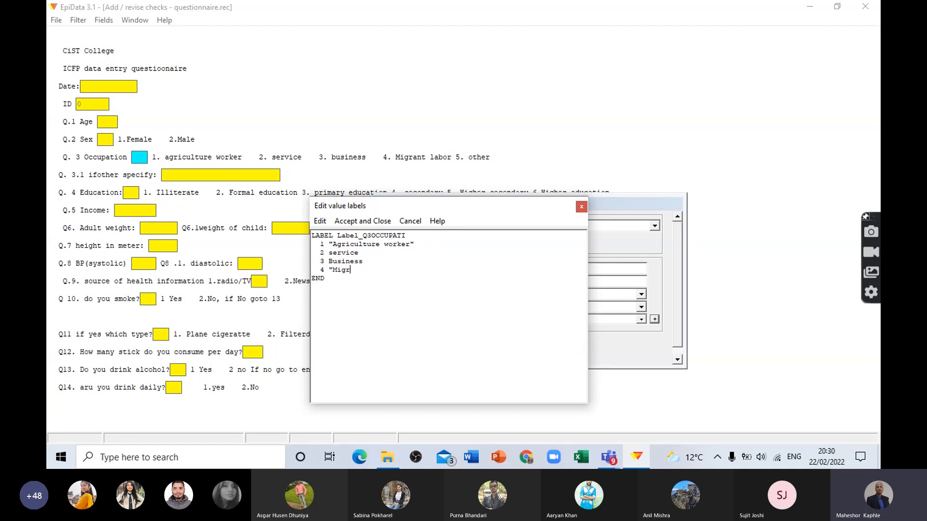
{"action": "type", "text": "ant worker\""}
{"action": "key", "text": "Return"}
{"action": "type", "text": "5 Other"}
{"action": "left_click", "coordinate": [359, 223]}
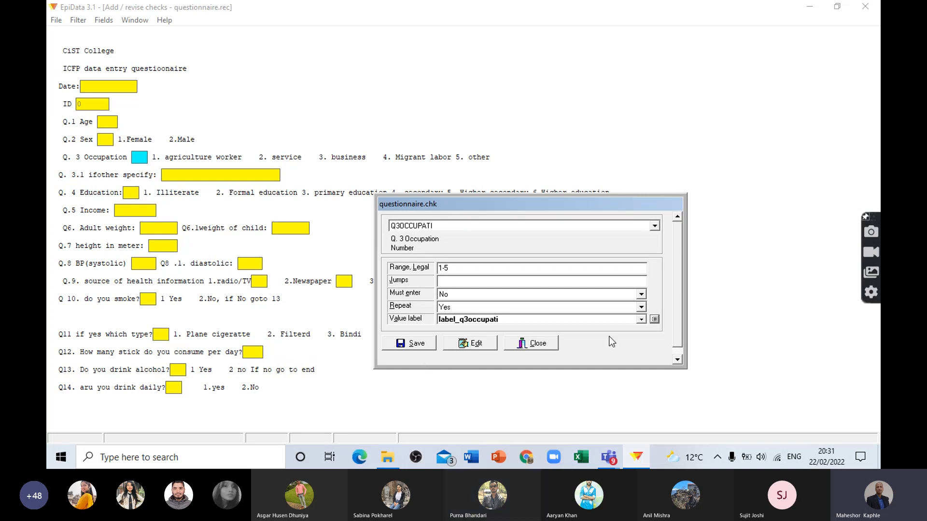
Step: Capitalize code 2 as Service in the Q. 3 Occupation value label, replacing the existing label, and save the field's checks
{"action": "left_click", "coordinate": [655, 319]}
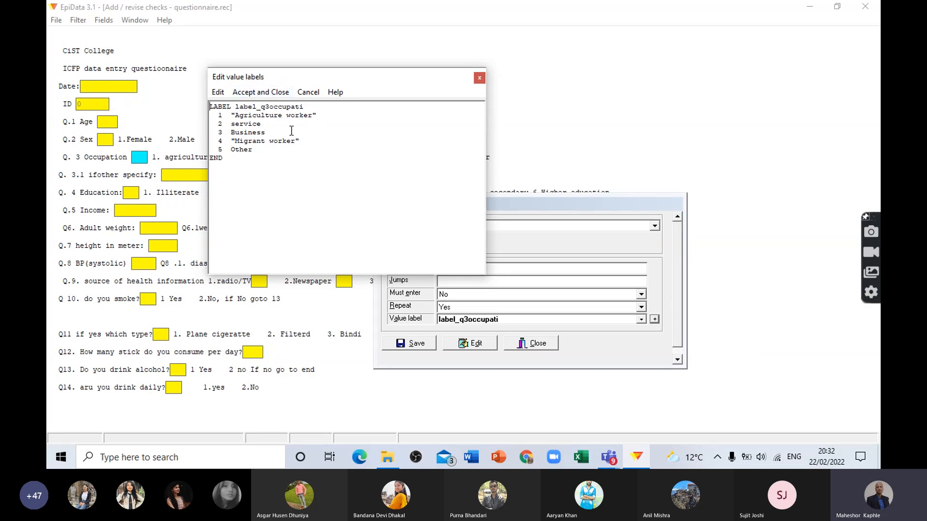
{"action": "left_click", "coordinate": [259, 96]}
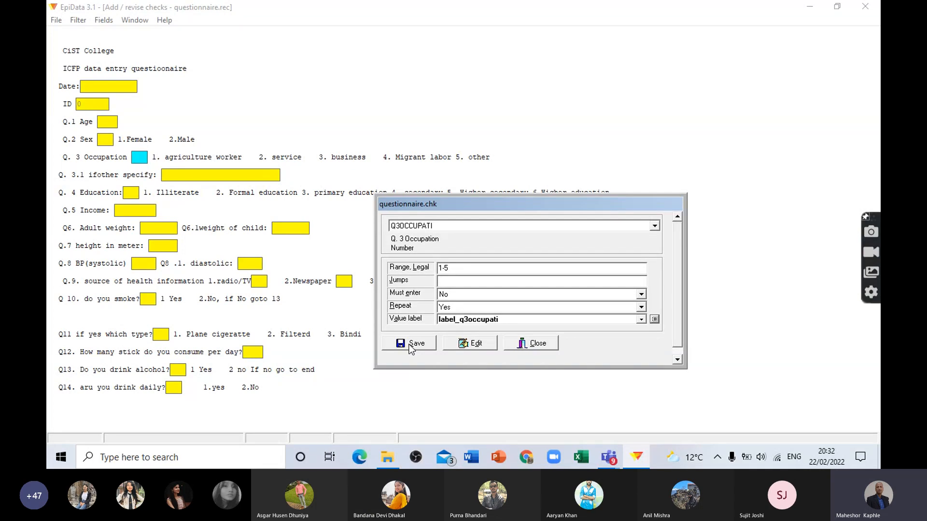
{"action": "left_click", "coordinate": [654, 320]}
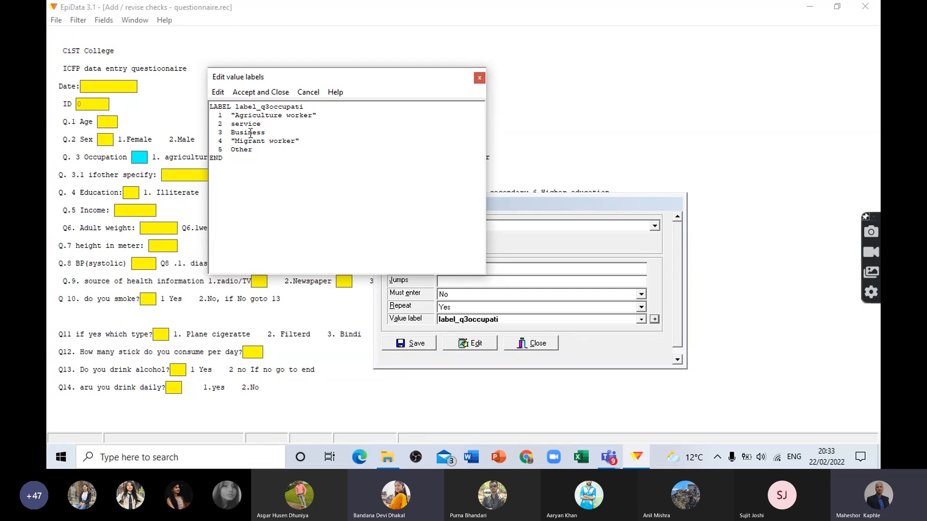
{"action": "left_click", "coordinate": [237, 125]}
{"action": "key", "text": "BackSpace"}
{"action": "type", "text": "S"}
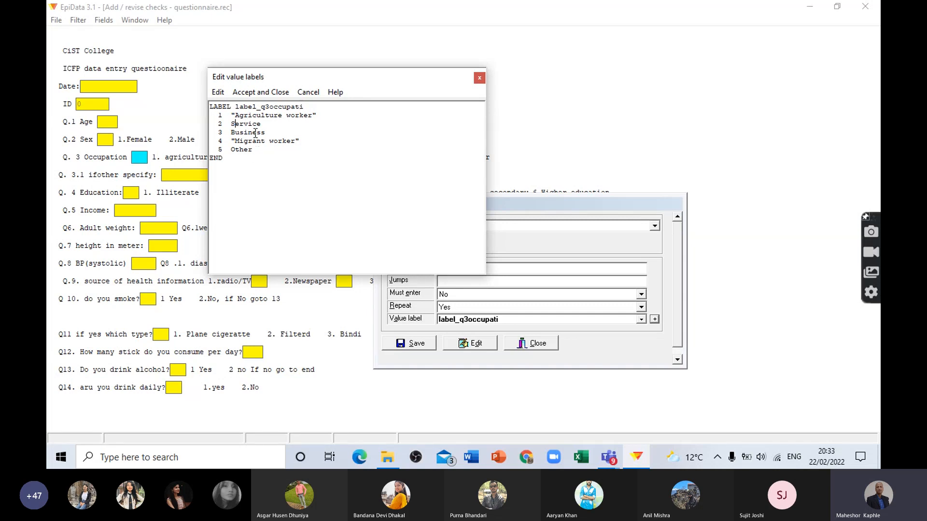
{"action": "left_click", "coordinate": [260, 93]}
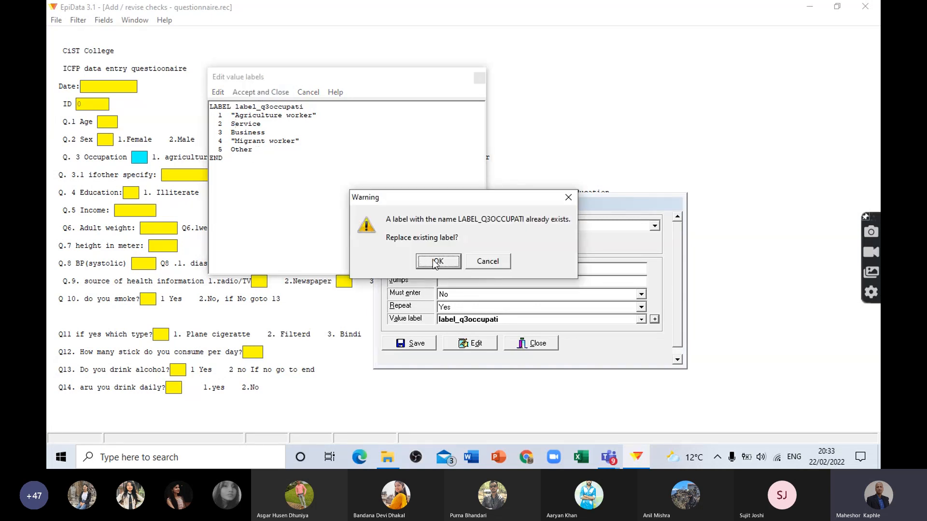
{"action": "left_click", "coordinate": [436, 262]}
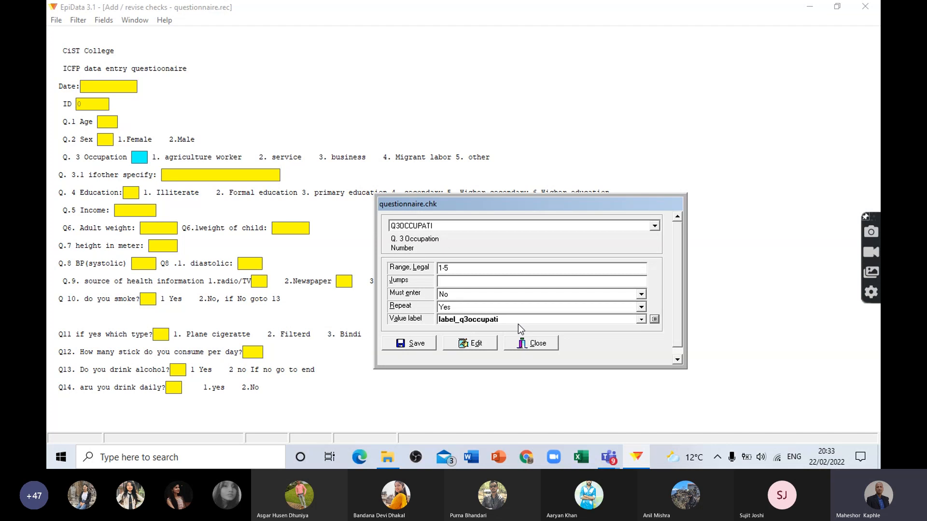
{"action": "left_click", "coordinate": [416, 345]}
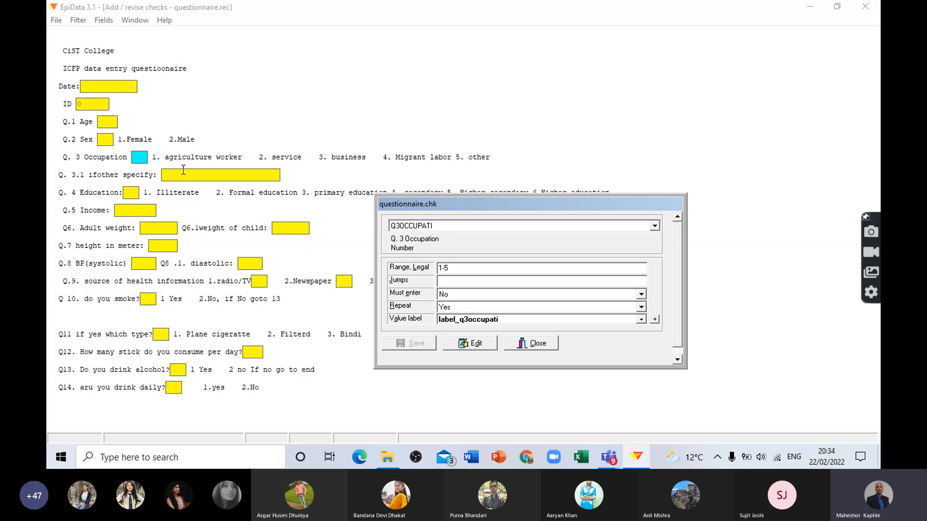
Step: Set the legal range of Q. 4 Education to 1-6, keeping Must enter and Repeat at No
{"action": "left_click", "coordinate": [133, 192]}
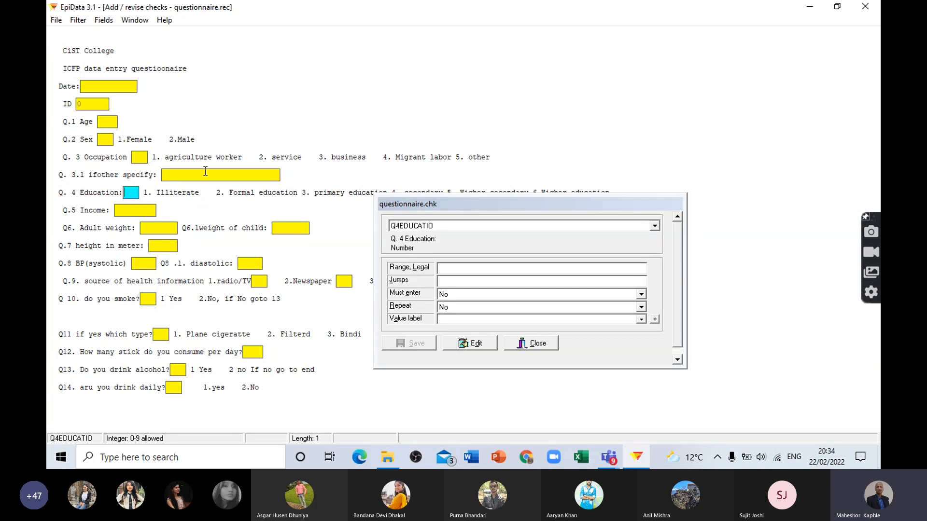
{"action": "left_click", "coordinate": [449, 266]}
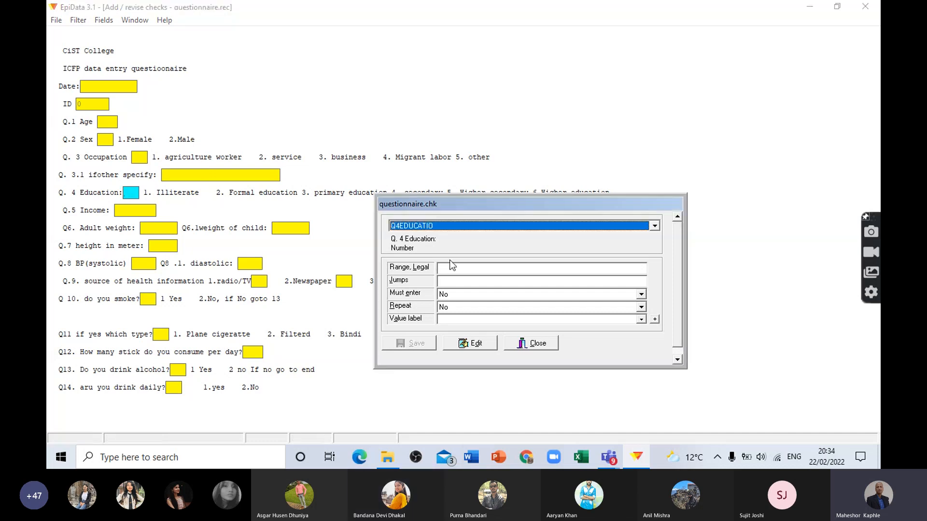
{"action": "left_click_drag", "start_coordinate": [462, 202], "coordinate": [453, 230]}
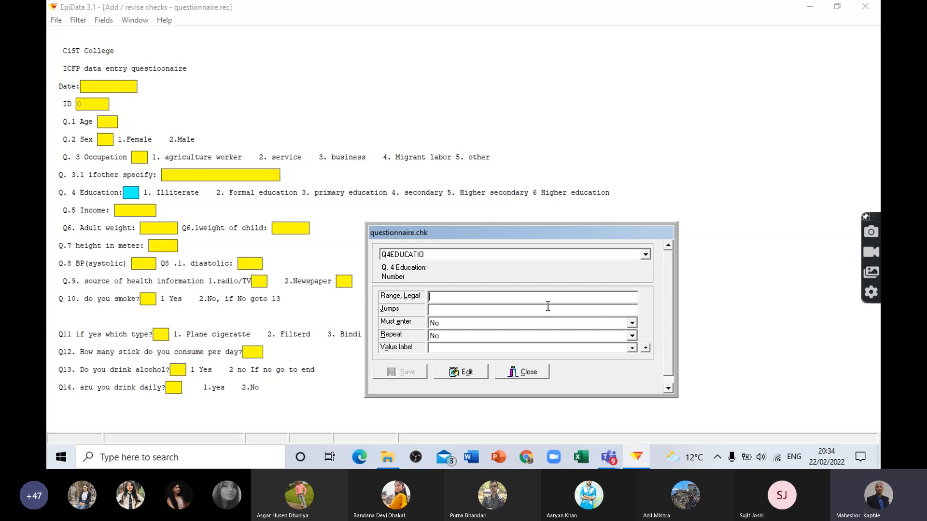
{"action": "type", "text": "1-6"}
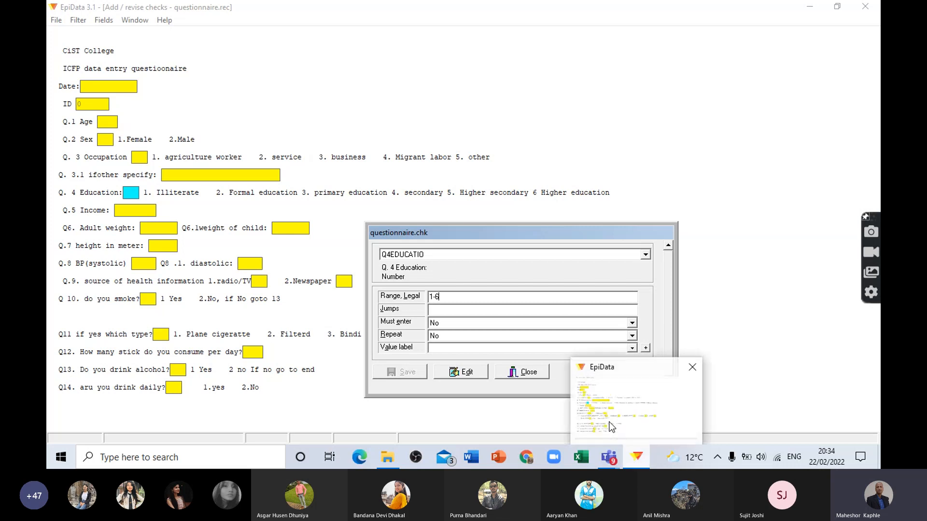
{"action": "left_click", "coordinate": [449, 309]}
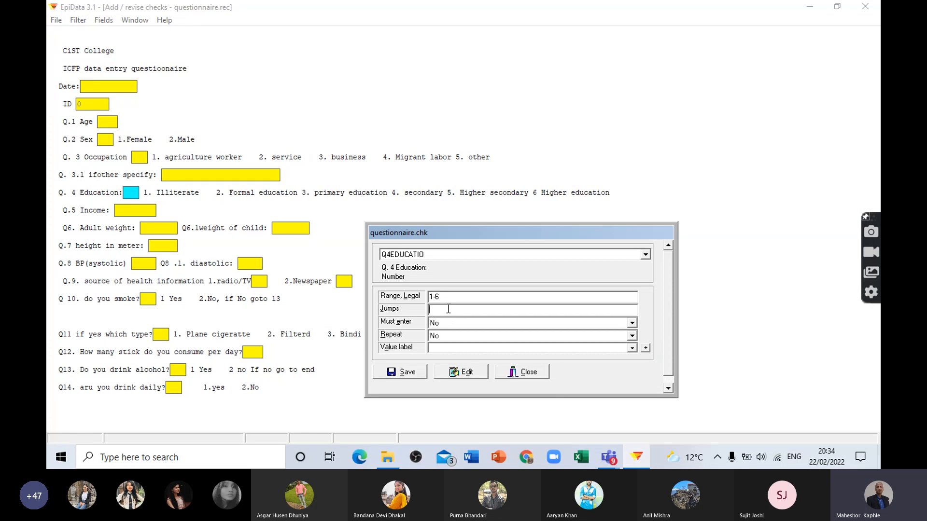
{"action": "left_click", "coordinate": [442, 322]}
{"action": "left_click", "coordinate": [442, 322]}
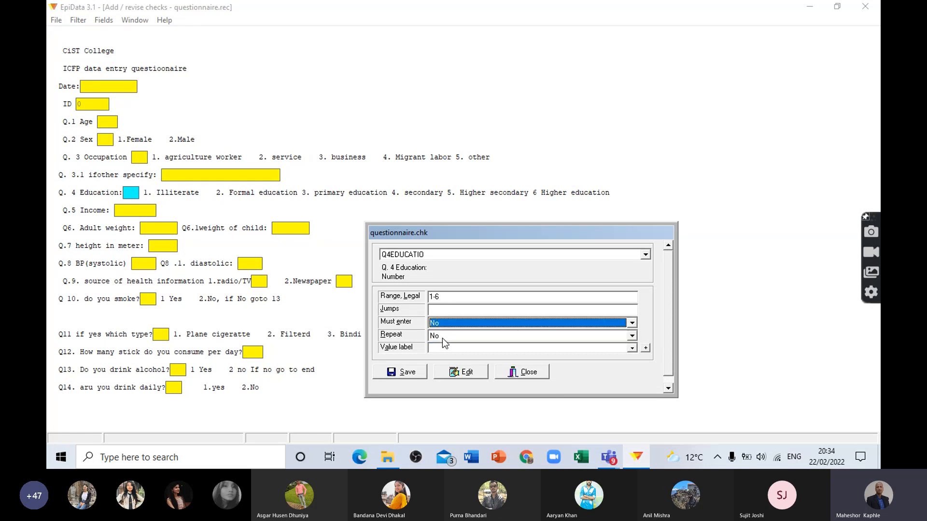
{"action": "left_click", "coordinate": [442, 338]}
{"action": "left_click", "coordinate": [442, 338]}
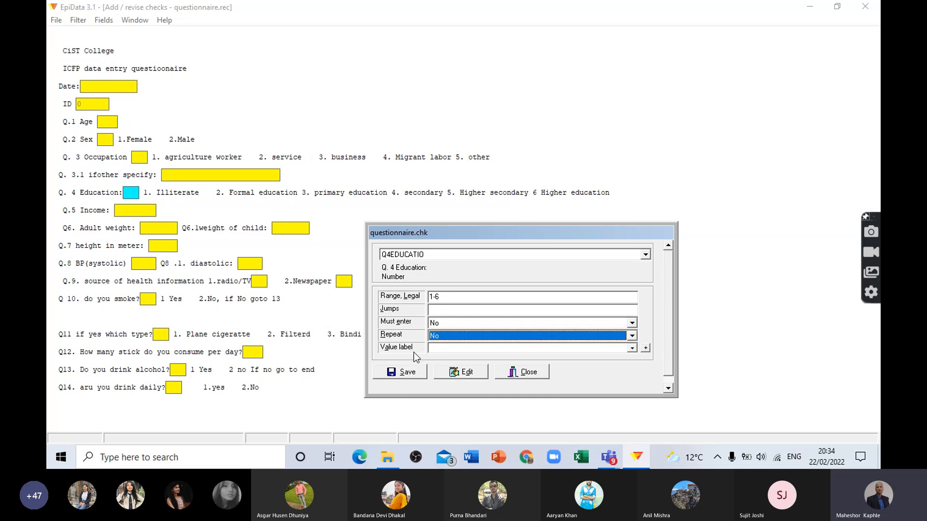
Step: Create a new value label for Q. 4 Education with code 1 as Illiterate, keeping the editor clear of the answer options
{"action": "left_click", "coordinate": [646, 347]}
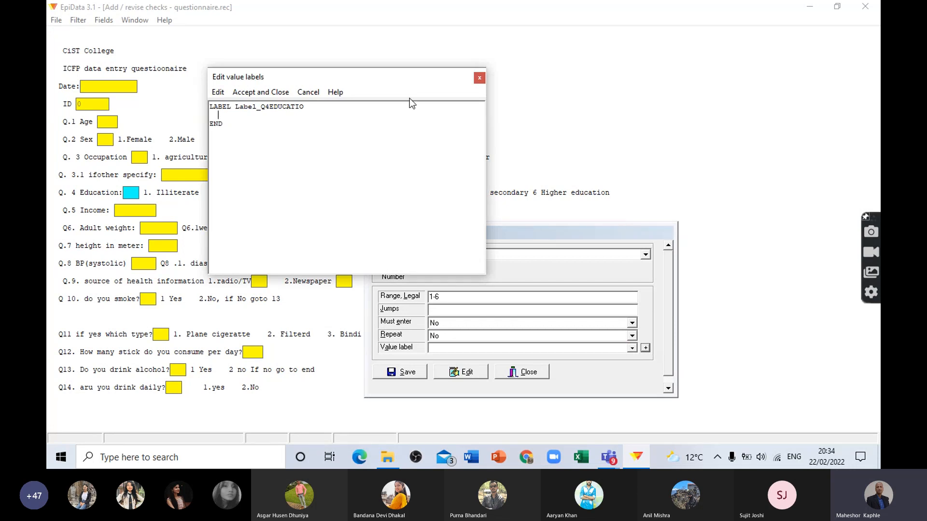
{"action": "left_click_drag", "start_coordinate": [377, 83], "coordinate": [446, 259]}
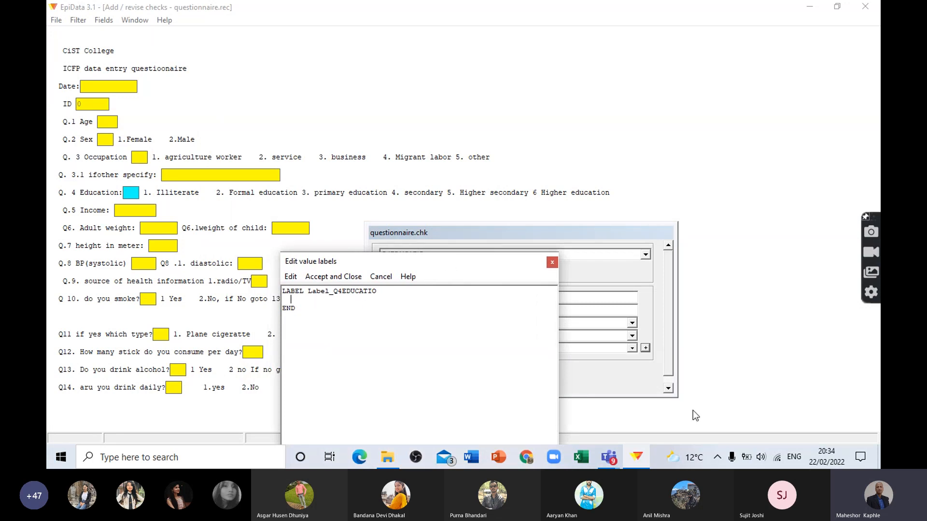
{"action": "type", "text": "1"}
{"action": "type", "text": "Illiterate"}
Step: Add code 2 as "Formal Education", in quotation marks, to the Q. 4 Education value label
{"action": "key", "text": "Return"}
{"action": "type", "text": "2 :"}
{"action": "key", "text": "BackSpace"}
{"action": "type", "text": "\"Formal"}
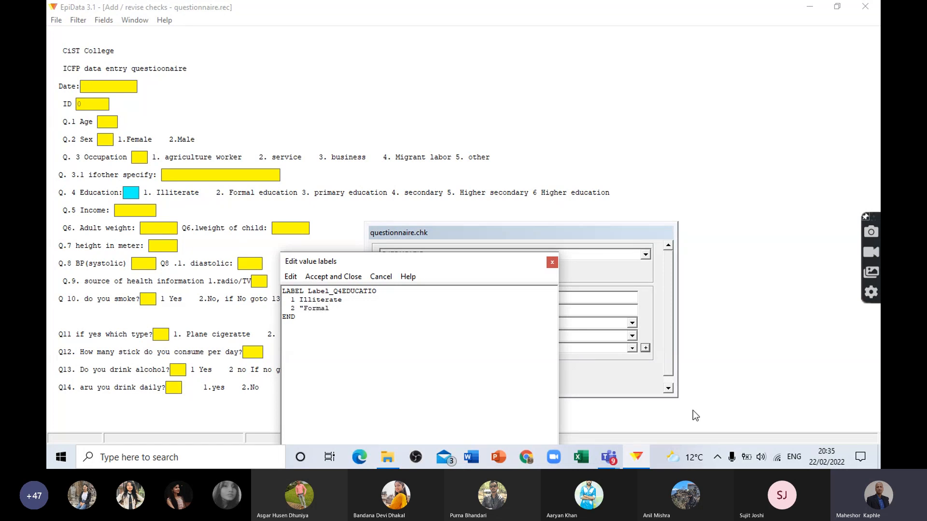
{"action": "type", "text": " Education\""}
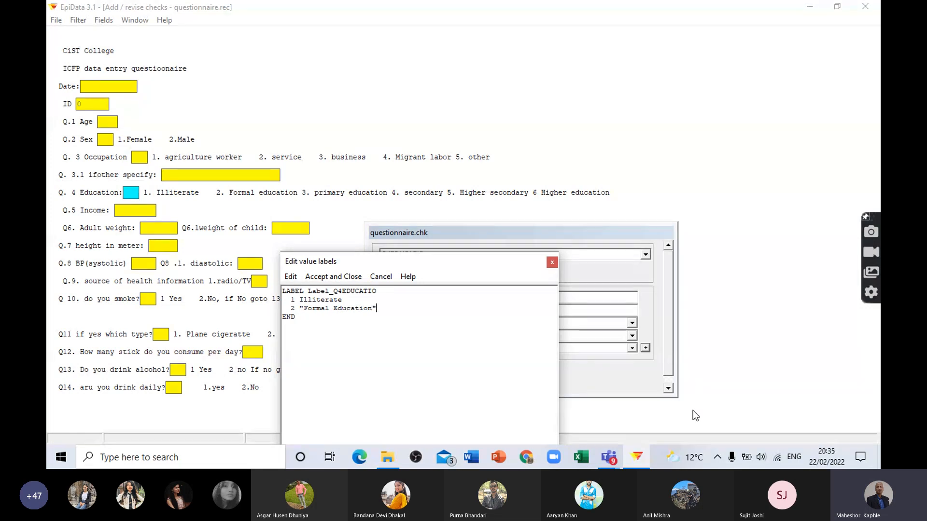
Step: Add code 3 as Primary and code 4 as Secondary to the Q. 4 Education value label
{"action": "key", "text": "Return"}
{"action": "type", "text": "3 Primary"}
{"action": "key", "text": "Return"}
{"action": "type", "text": "4 Secondary"}
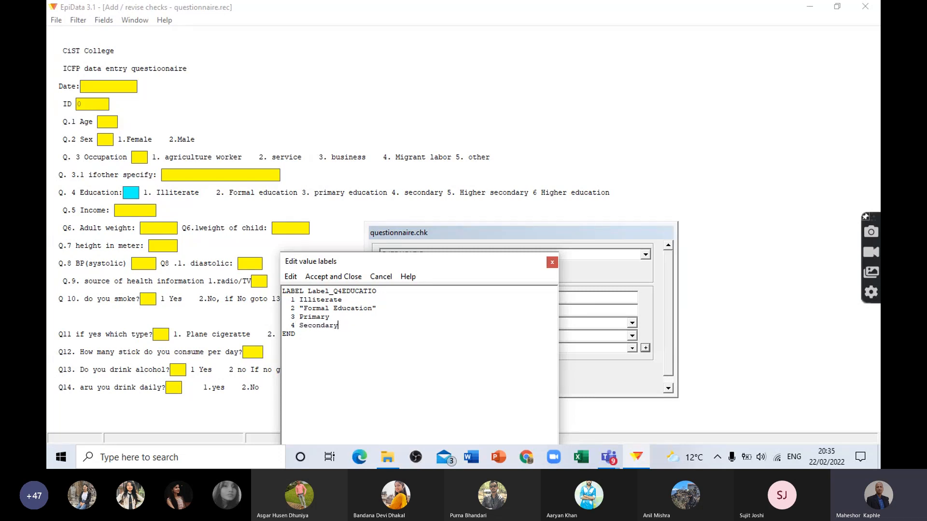
Step: Add code 5 as "Higher secondary", in quotation marks, to the Q. 4 Education value label
{"action": "key", "text": "Return"}
{"action": "type", "text": "5"}
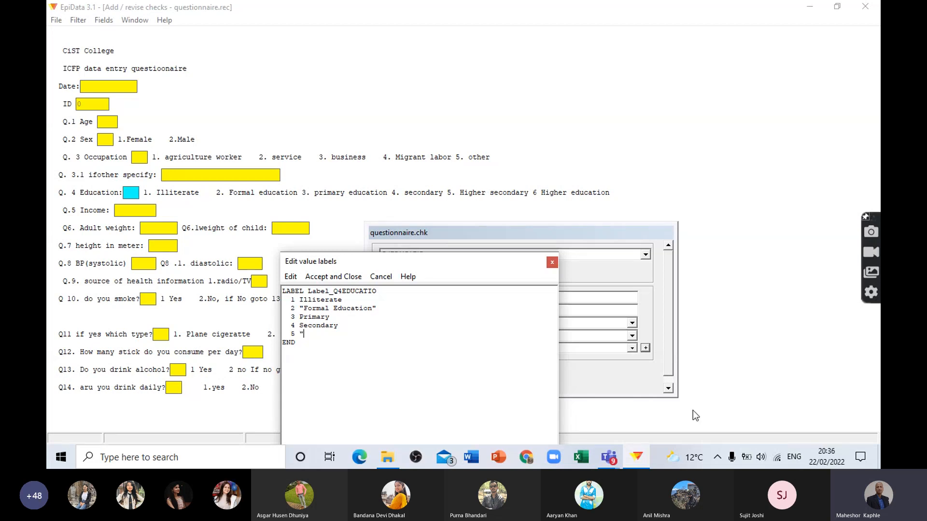
{"action": "type", "text": " \"Higher secondary\""}
Step: Add code 6 as "higher Education", in quotation marks, to the Q. 4 Education value label
{"action": "key", "text": "Return"}
{"action": "type", "text": "6 \"higher"}
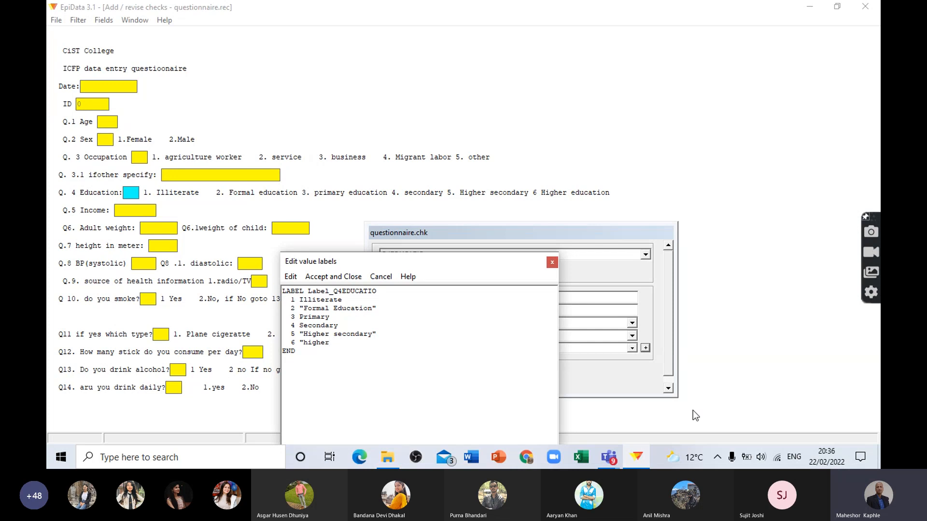
{"action": "type", "text": "Education\""}
{"action": "key", "text": "Return"}
Step: Remove the empty line before END and accept the finished Q. 4 Education value label
{"action": "left_click", "coordinate": [326, 277]}
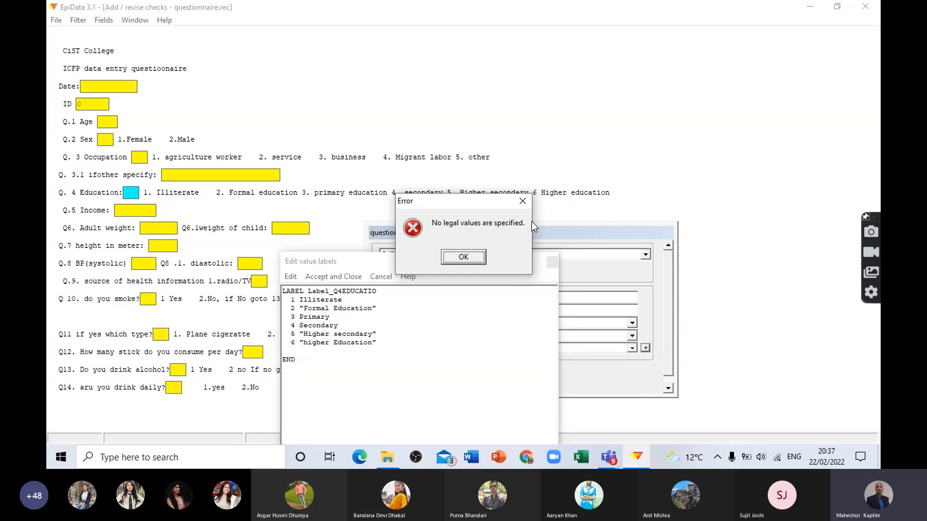
{"action": "key", "text": "Return"}
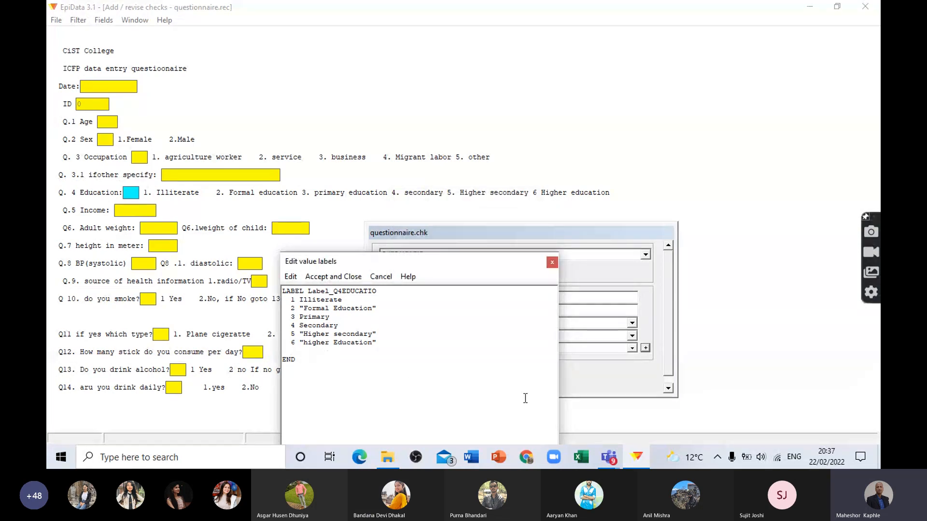
{"action": "key", "text": "BackSpace"}
{"action": "key", "text": "BackSpace"}
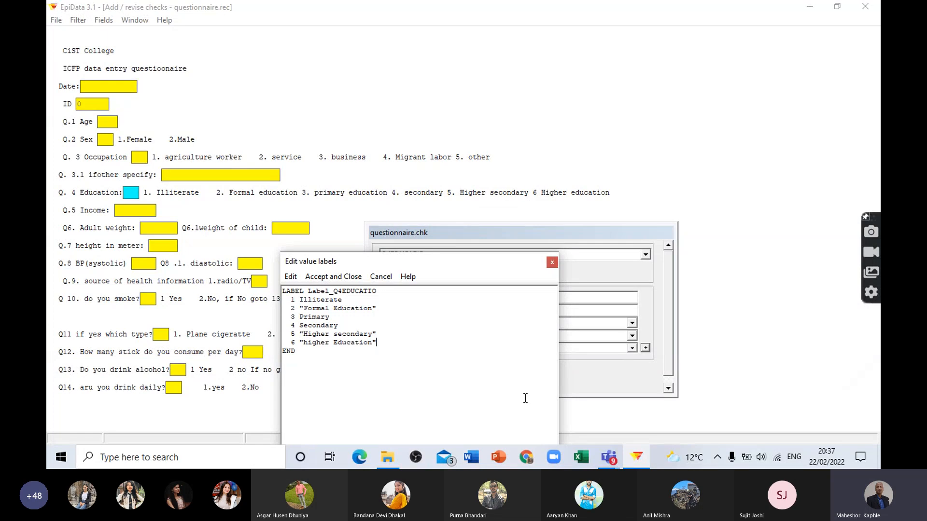
{"action": "left_click", "coordinate": [342, 280]}
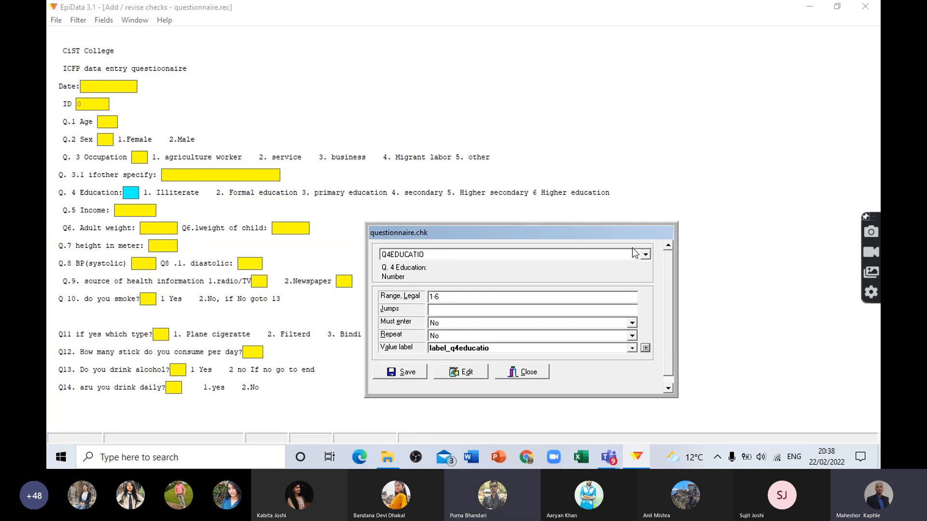
{"action": "left_click_drag", "start_coordinate": [541, 231], "coordinate": [520, 239]}
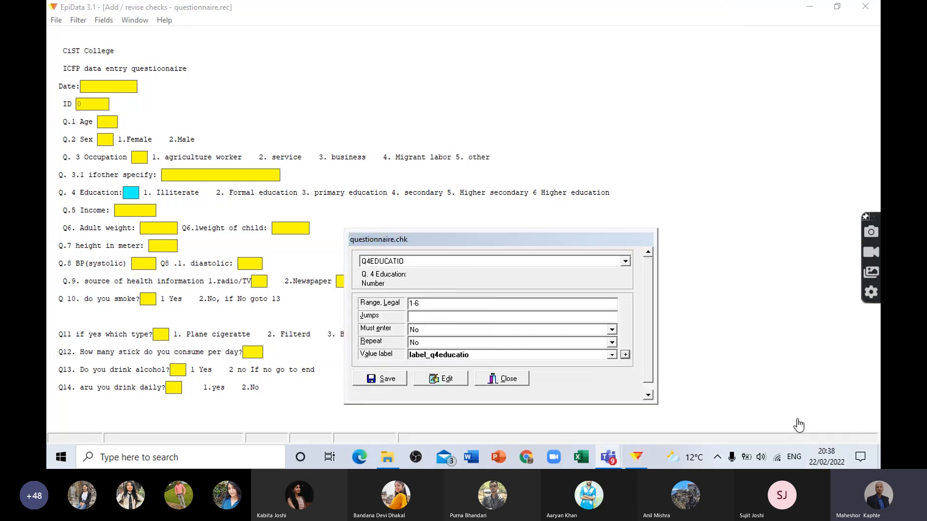
{"action": "left_click", "coordinate": [797, 419]}
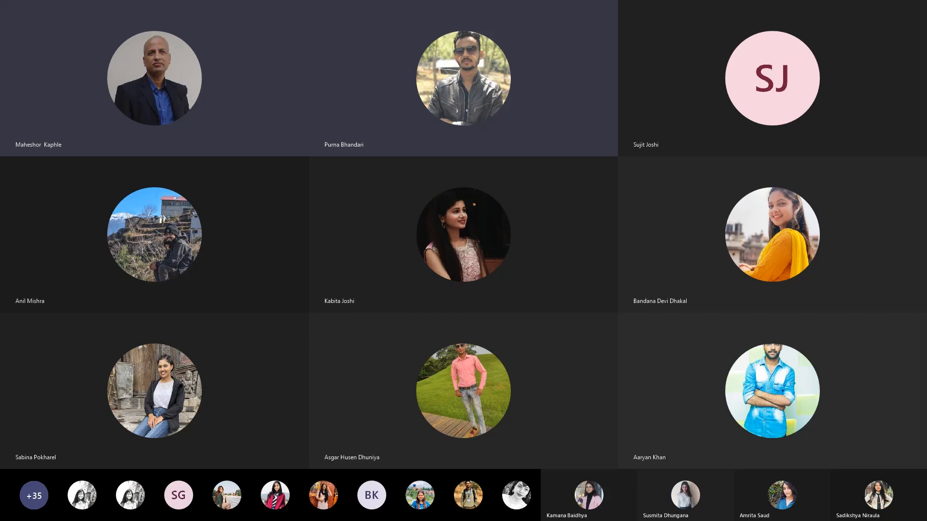
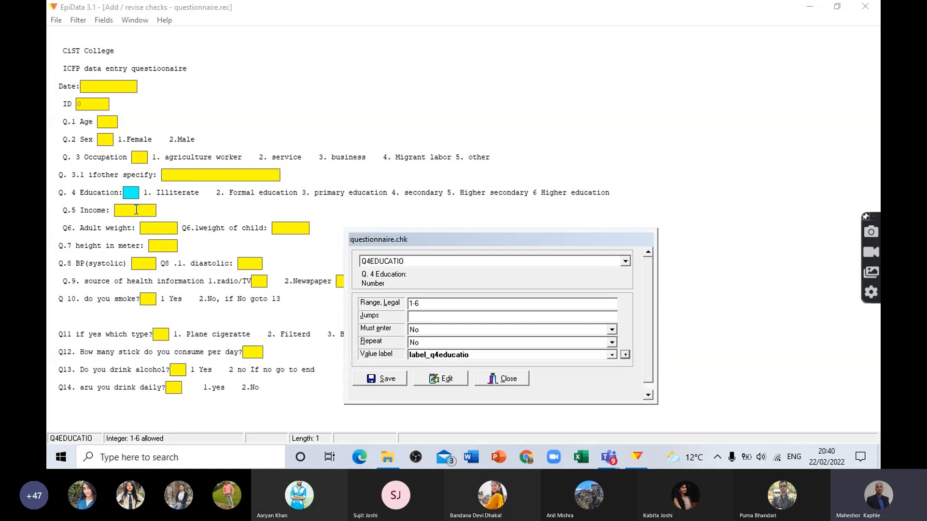
Step: Examine the Q. 4 Education value label's codes and the check options of Q.5 Income
{"action": "left_click", "coordinate": [136, 210]}
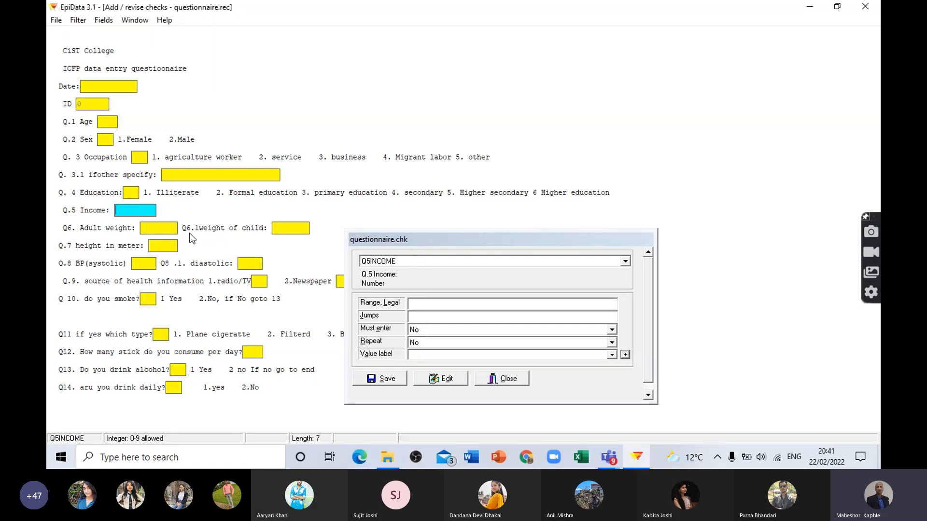
{"action": "left_click_drag", "start_coordinate": [481, 240], "coordinate": [496, 218]}
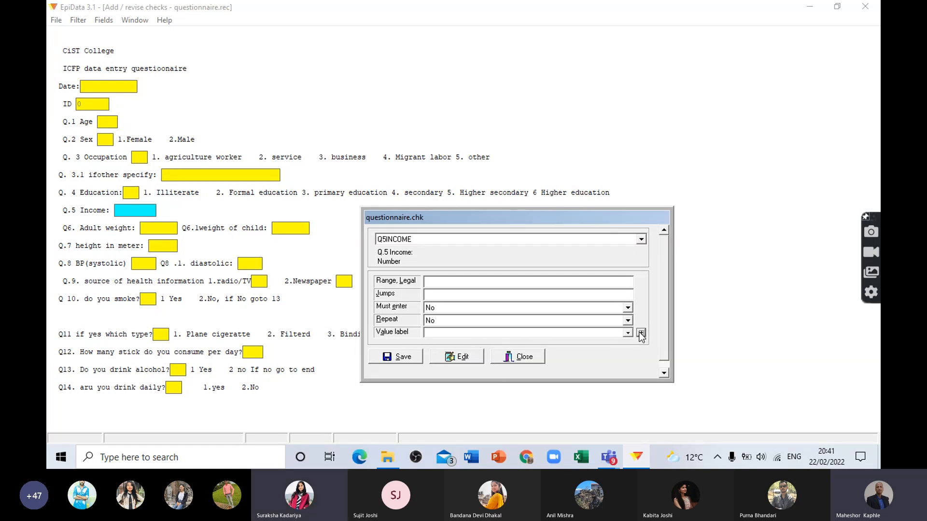
{"action": "left_click", "coordinate": [137, 192]}
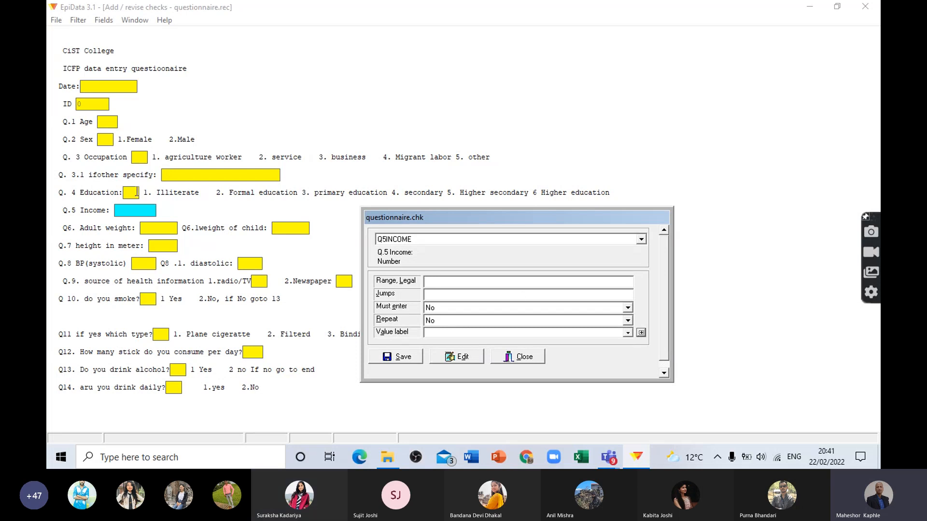
{"action": "left_click", "coordinate": [641, 333]}
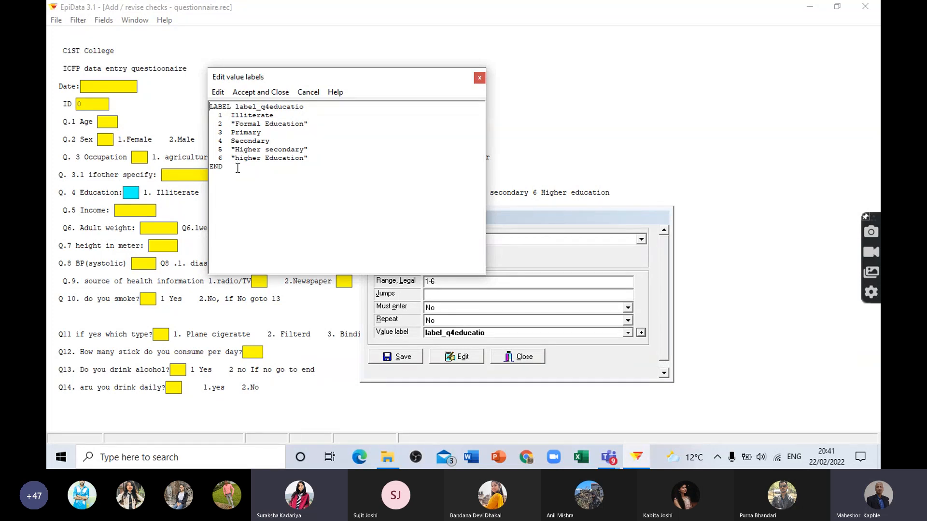
{"action": "left_click", "coordinate": [307, 106]}
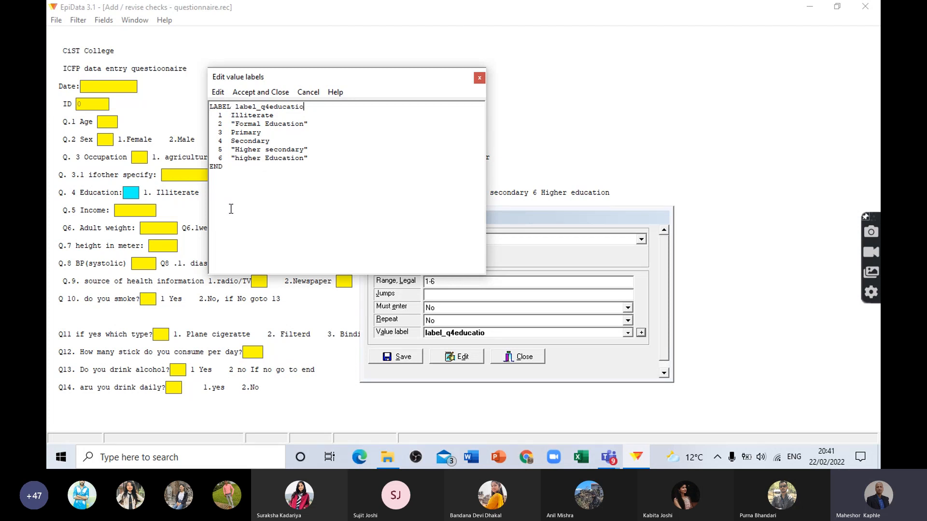
{"action": "left_click", "coordinate": [479, 78]}
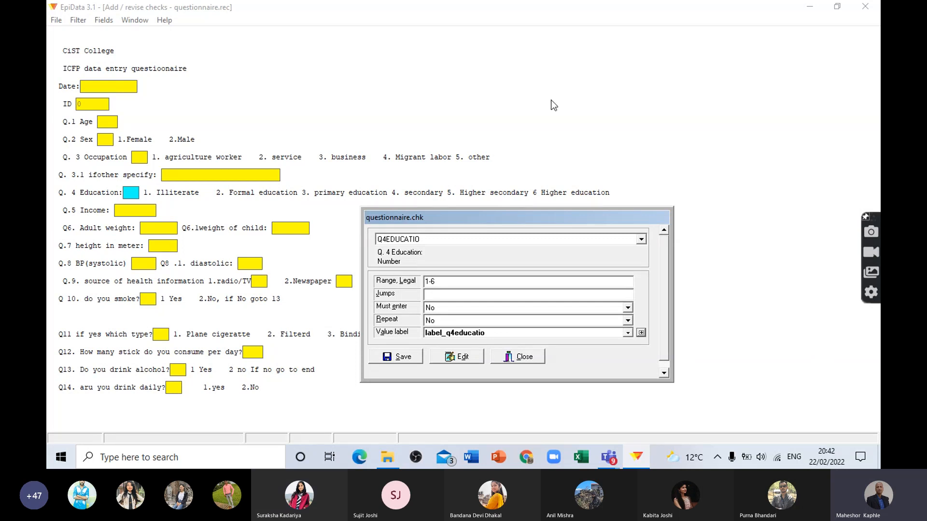
{"action": "left_click", "coordinate": [125, 210]}
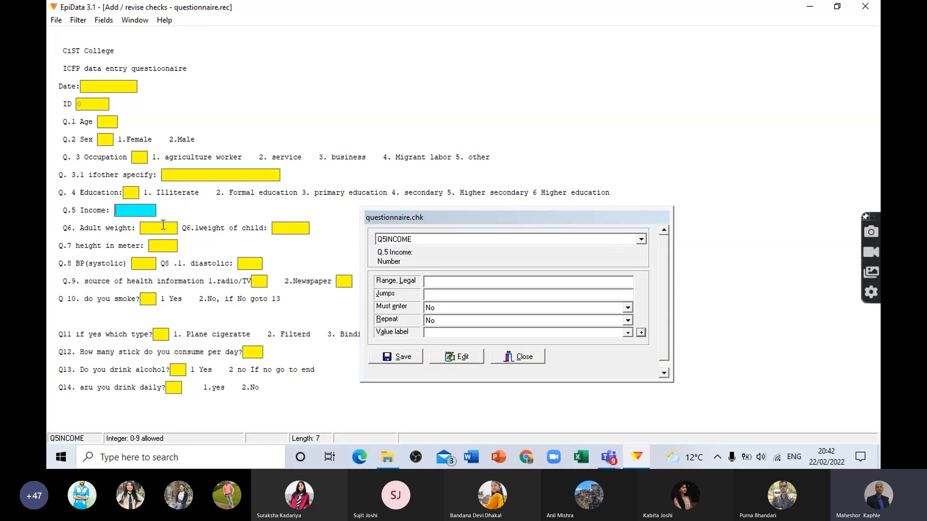
{"action": "left_click", "coordinate": [437, 282]}
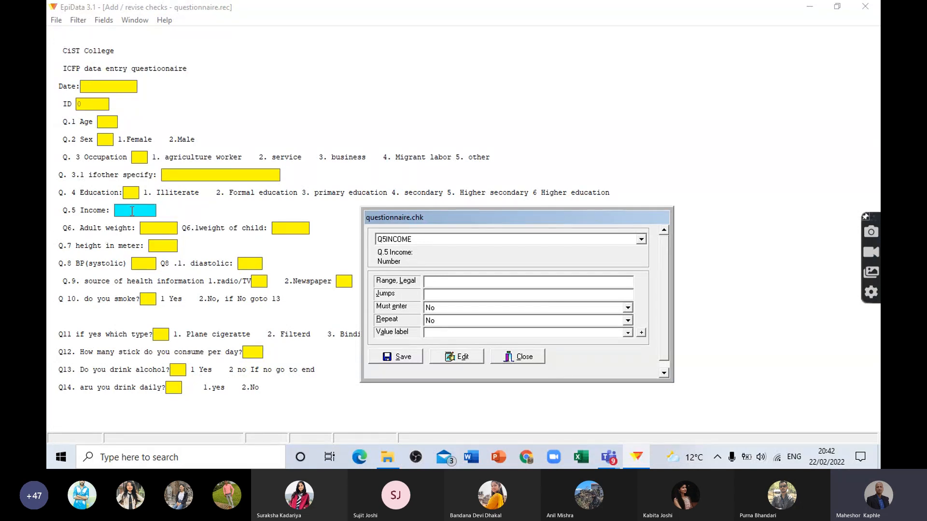
Step: Set the legal range of Q6. Adult weight to 20.00-80.00
{"action": "left_click", "coordinate": [152, 226]}
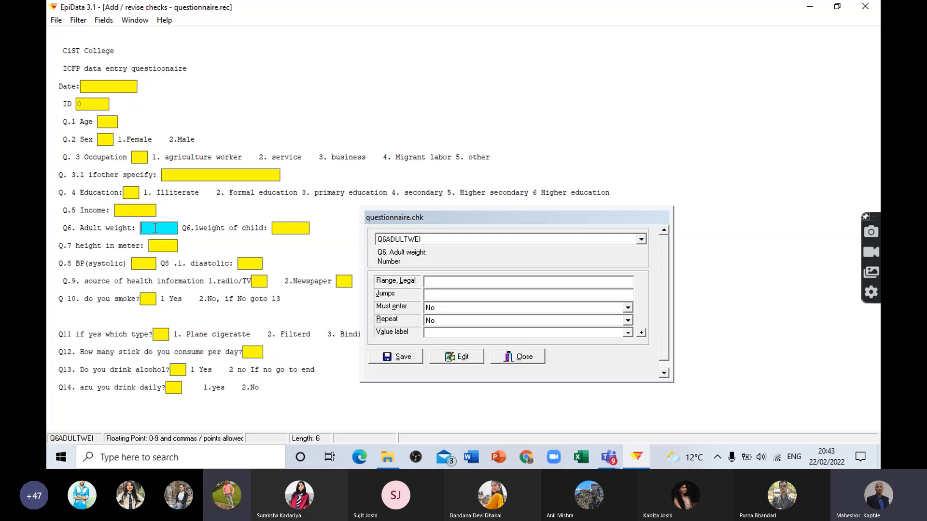
{"action": "left_click", "coordinate": [439, 282]}
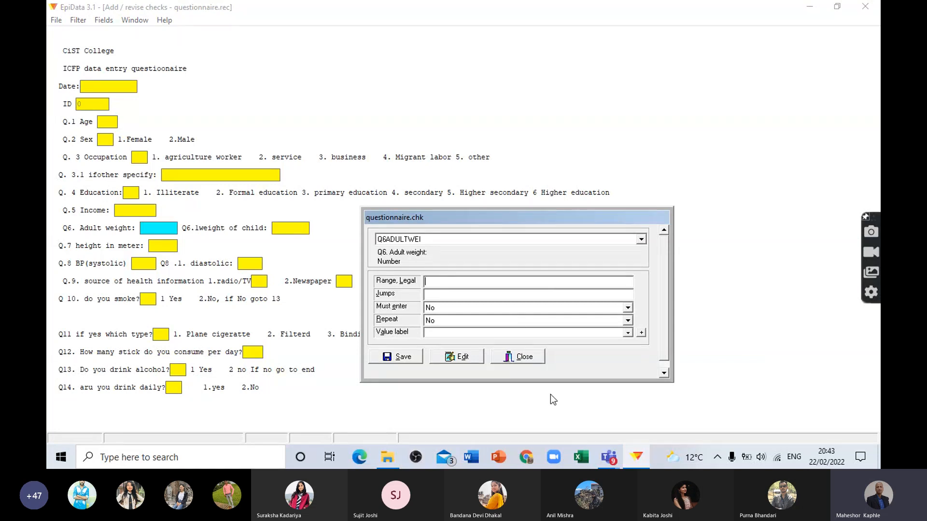
{"action": "type", "text": "20.00-"}
{"action": "type", "text": "80.00"}
{"action": "key", "text": "Return"}
Step: Keep Must enter and Repeat at No for Q6. Adult weight and save its checks
{"action": "left_click", "coordinate": [439, 310]}
{"action": "left_click", "coordinate": [439, 310]}
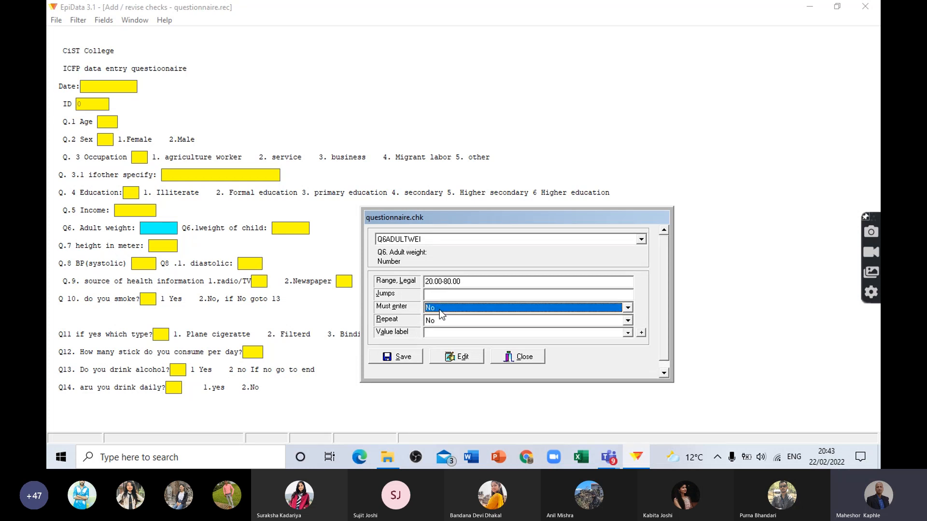
{"action": "left_click", "coordinate": [442, 322]}
{"action": "left_click", "coordinate": [441, 329]}
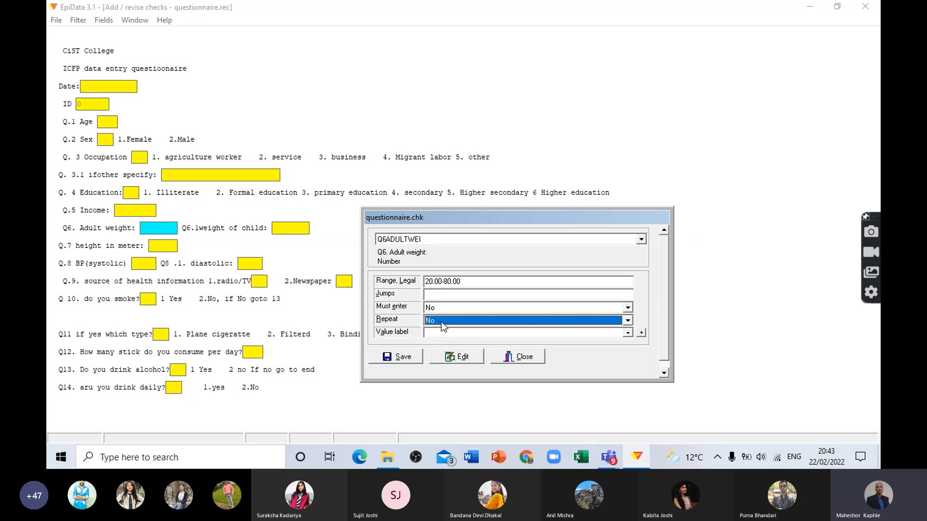
{"action": "left_click", "coordinate": [397, 357]}
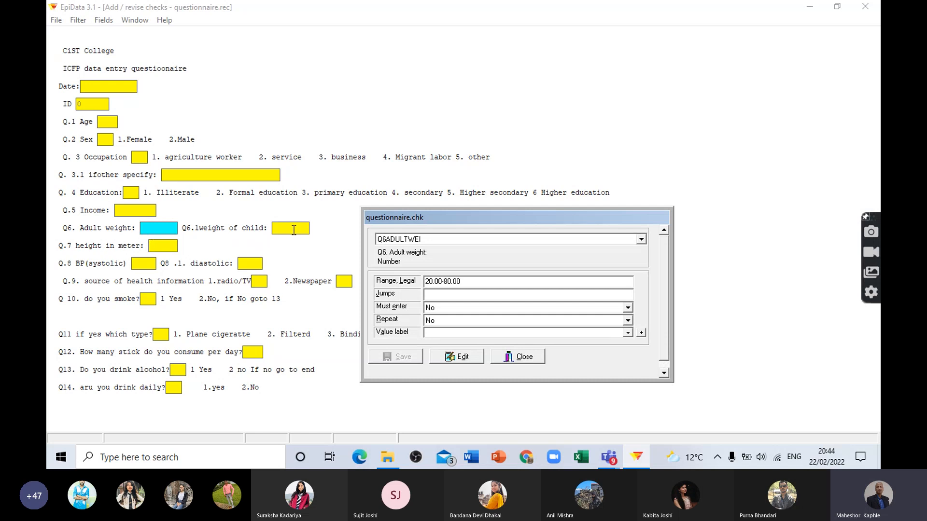
Step: Review the checks defined for Q6. Adult weight, Q.1 Age, Q.2 Sex and Q. 4 Education
{"action": "left_click", "coordinate": [154, 226]}
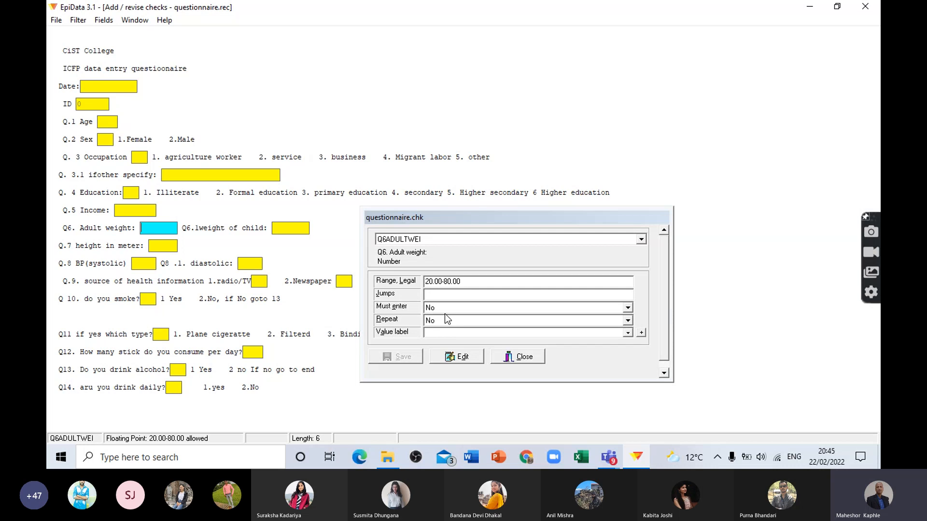
{"action": "left_click", "coordinate": [109, 120]}
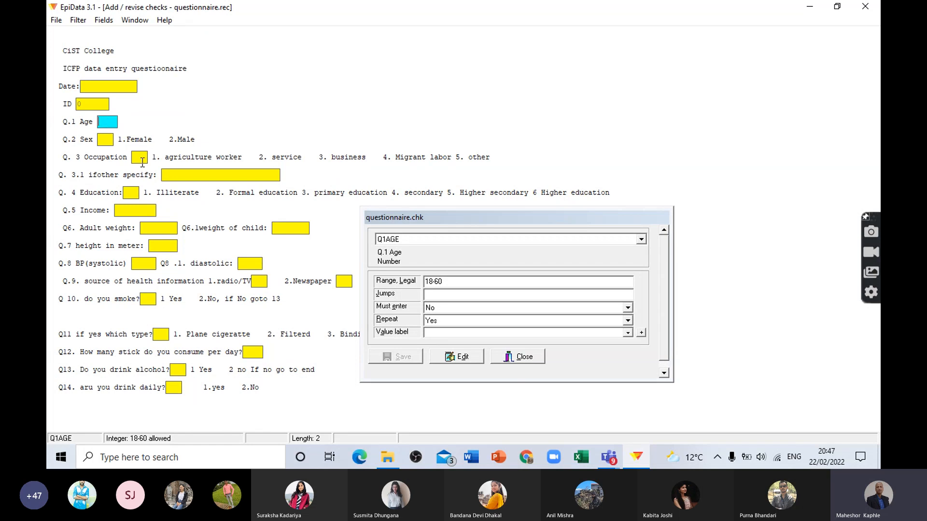
{"action": "left_click", "coordinate": [110, 139]}
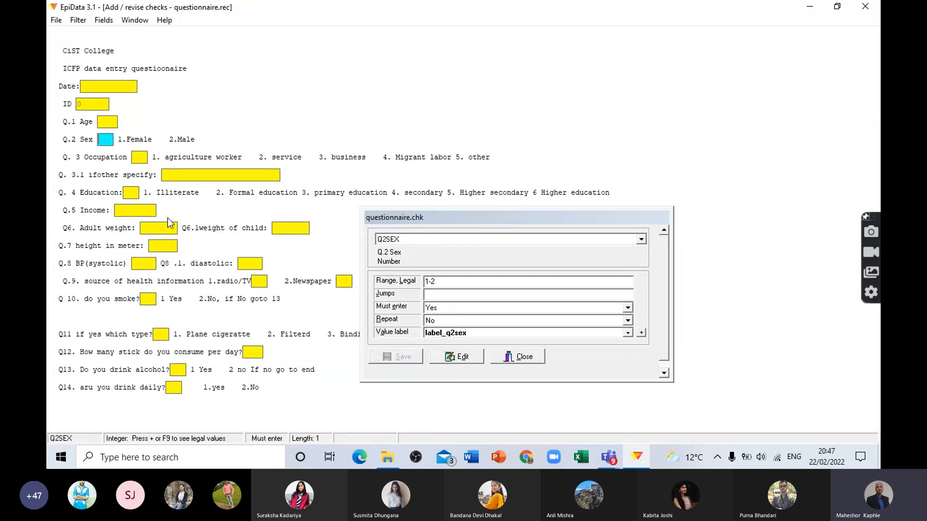
{"action": "left_click", "coordinate": [138, 193]}
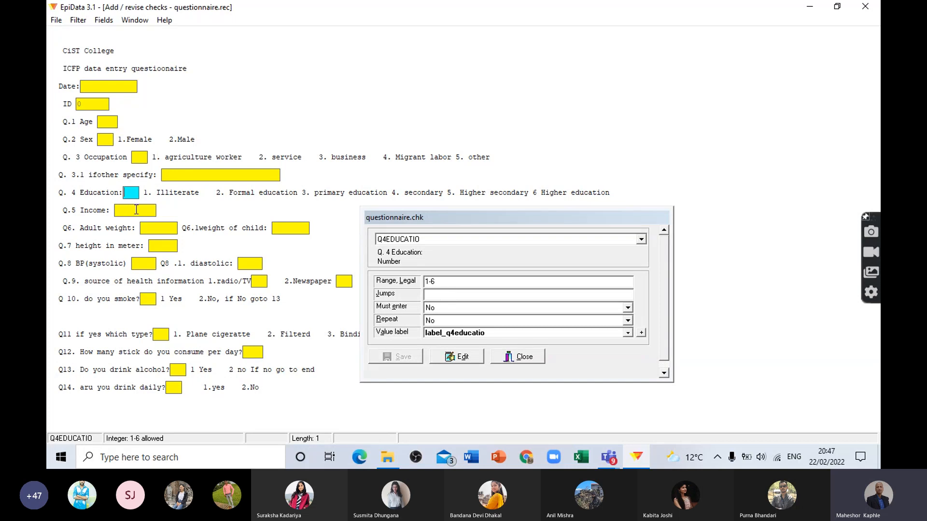
Step: Try the legal range 20.00-,80.00 for Q6. Adult weight, with Repeat at No, and save it
{"action": "left_click", "coordinate": [151, 230]}
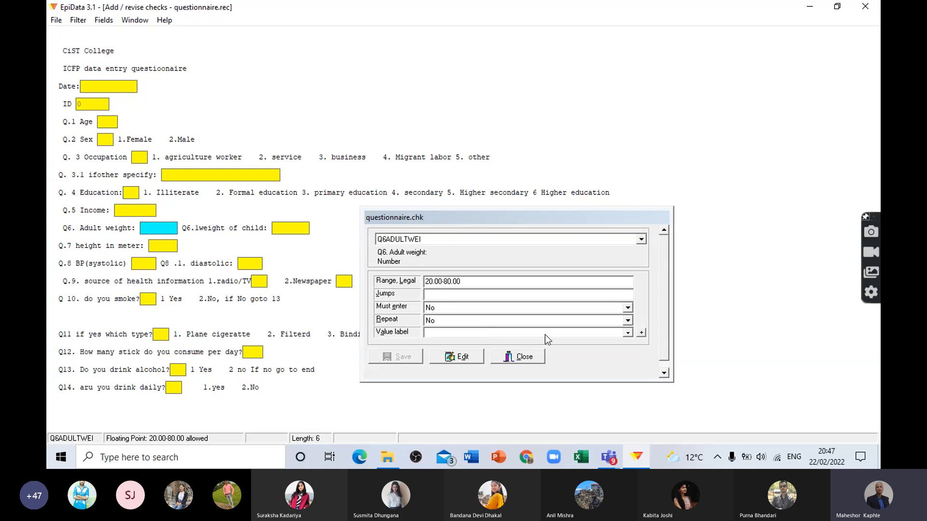
{"action": "left_click", "coordinate": [446, 284]}
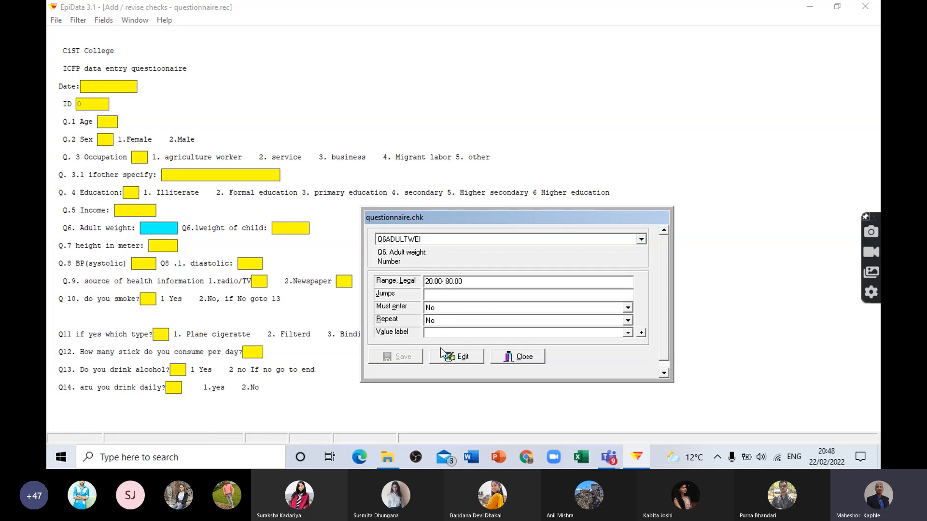
{"action": "left_click", "coordinate": [440, 323]}
{"action": "left_click", "coordinate": [440, 323]}
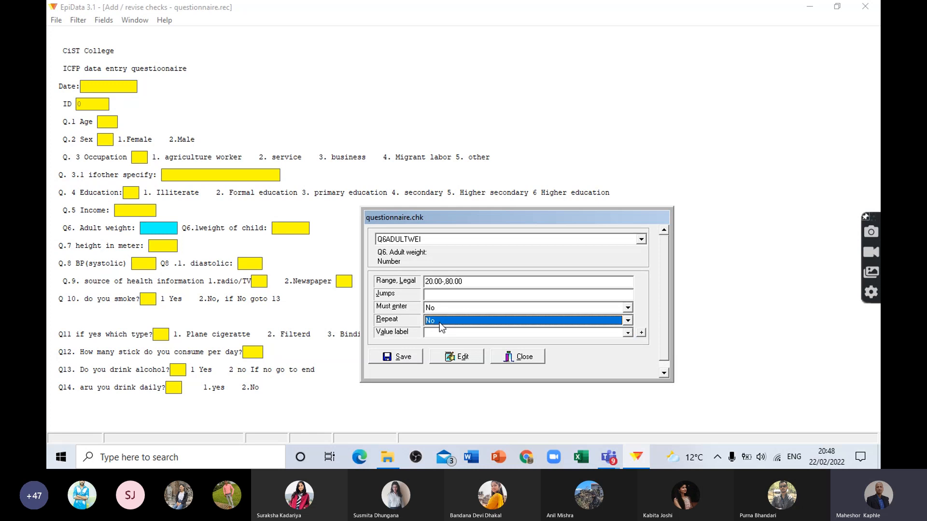
{"action": "left_click", "coordinate": [404, 357]}
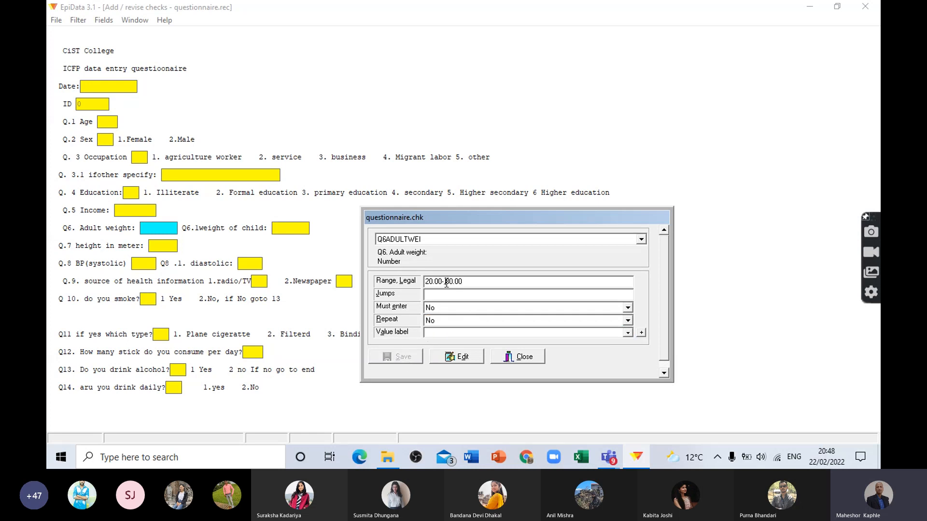
Step: Remove the comma so the Q6. Adult weight range reads 20.00-80.00, and save with Must enter and Repeat at No
{"action": "key", "text": "BackSpace"}
{"action": "left_click", "coordinate": [434, 308]}
{"action": "left_click", "coordinate": [433, 308]}
{"action": "left_click", "coordinate": [399, 355]}
{"action": "left_click", "coordinate": [437, 321]}
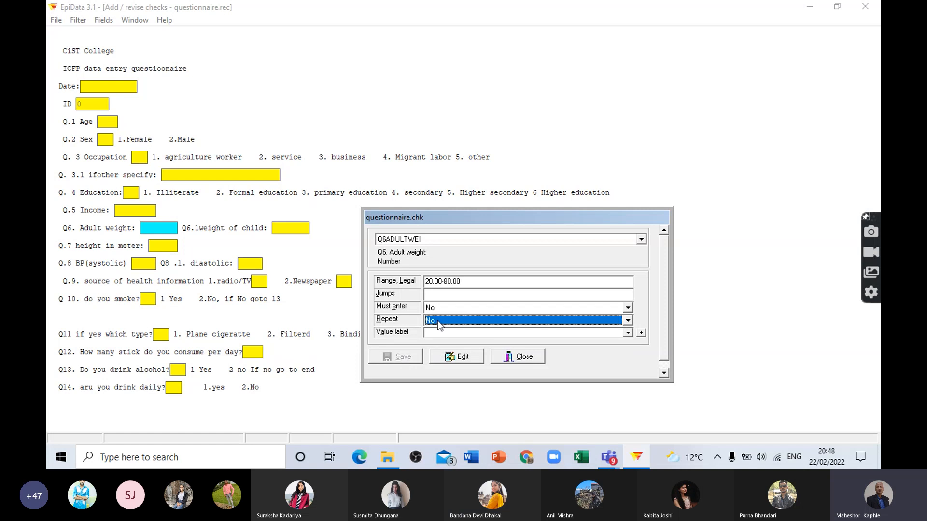
{"action": "left_click", "coordinate": [437, 309]}
{"action": "left_click", "coordinate": [436, 311]}
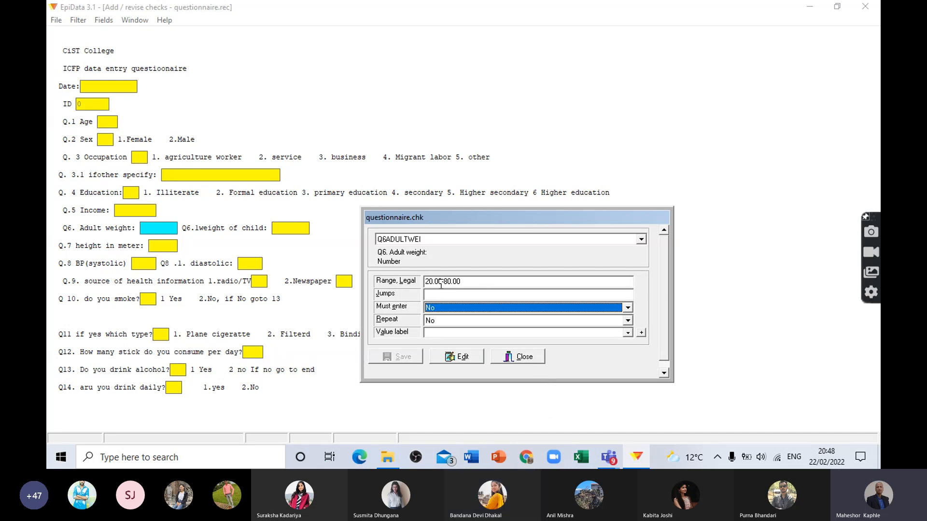
Step: Try Must enter as Yes for Q6. Adult weight, then set it back to No with Repeat at No and save
{"action": "left_click", "coordinate": [161, 228]}
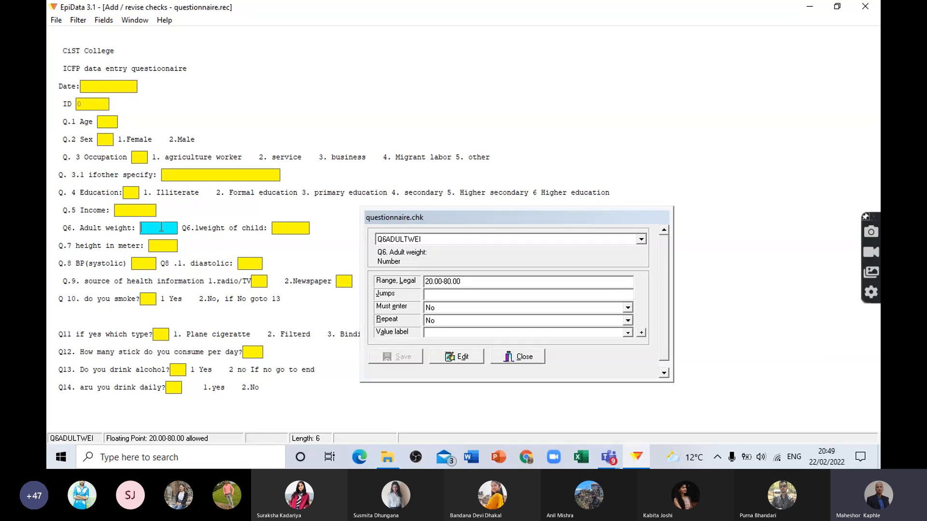
{"action": "left_click", "coordinate": [472, 280]}
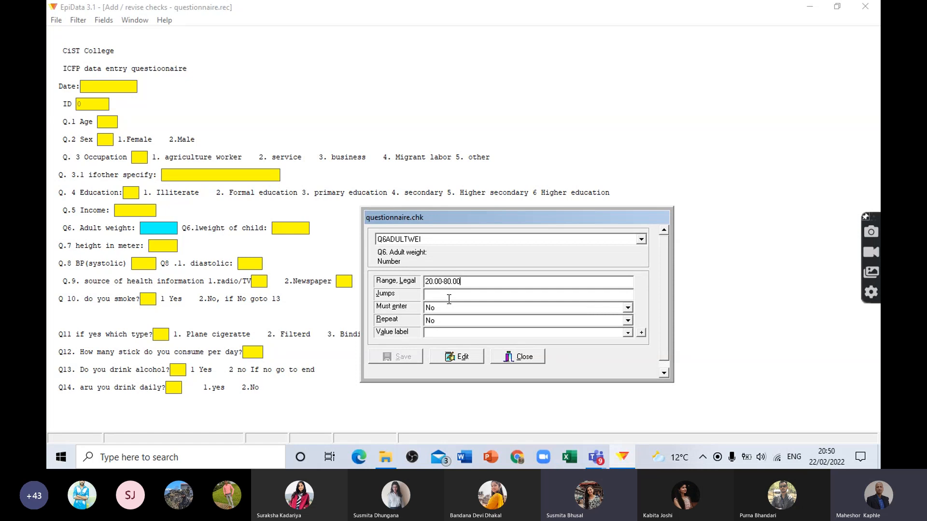
{"action": "left_click", "coordinate": [431, 320]}
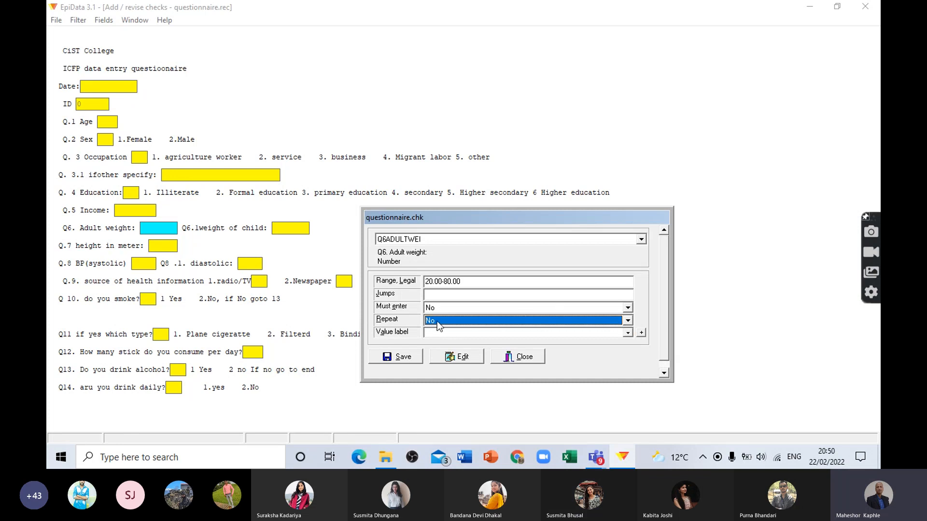
{"action": "left_click", "coordinate": [435, 307]}
{"action": "left_click", "coordinate": [441, 327]}
{"action": "left_click", "coordinate": [440, 321]}
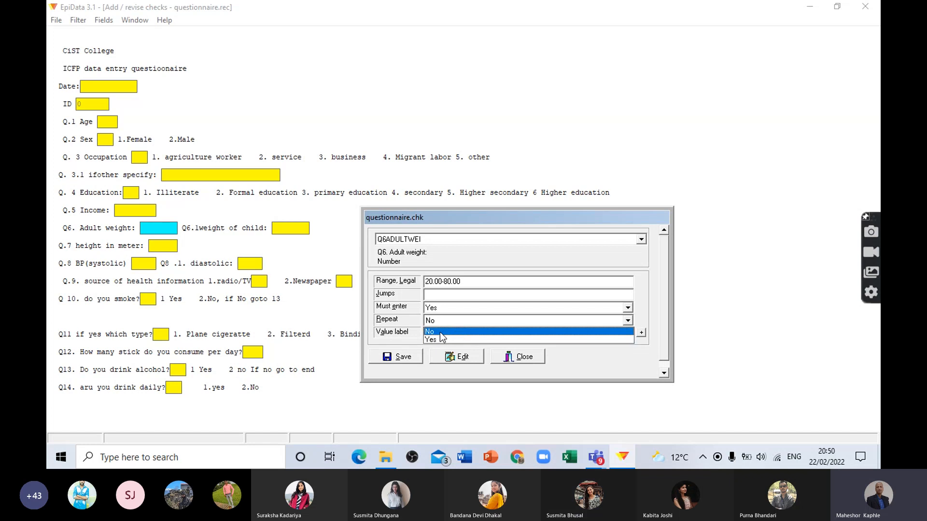
{"action": "left_click", "coordinate": [440, 332]}
{"action": "left_click", "coordinate": [436, 308]}
{"action": "left_click", "coordinate": [438, 316]}
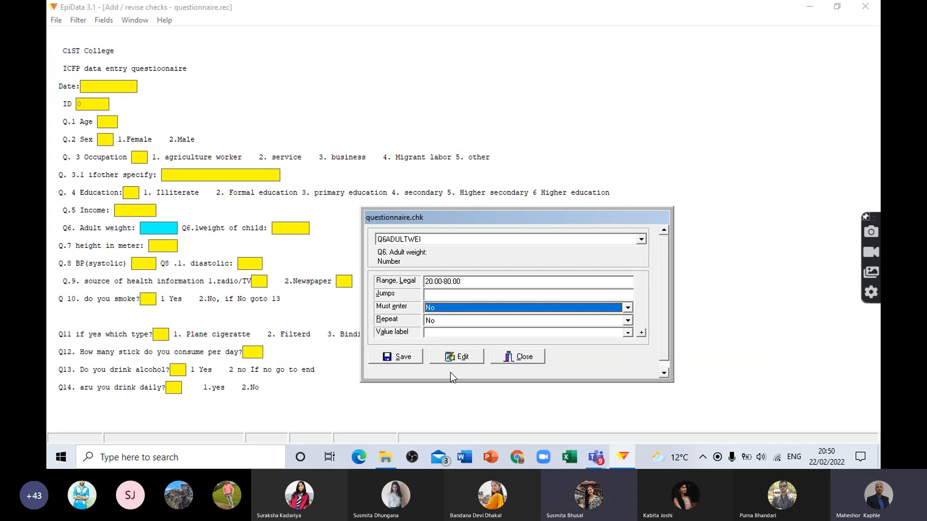
{"action": "left_click", "coordinate": [403, 356]}
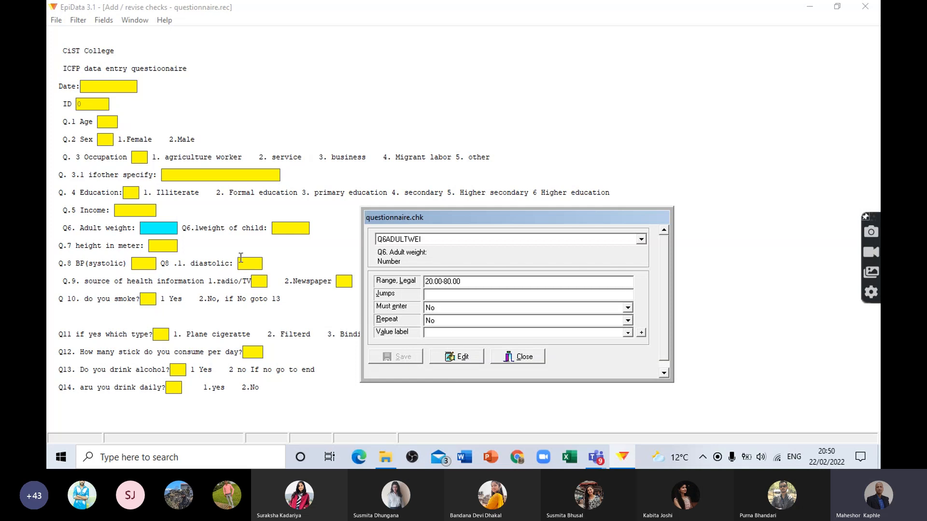
Step: Set the legal range of Q.7 height in meter to 1.00-1.99
{"action": "left_click", "coordinate": [168, 247]}
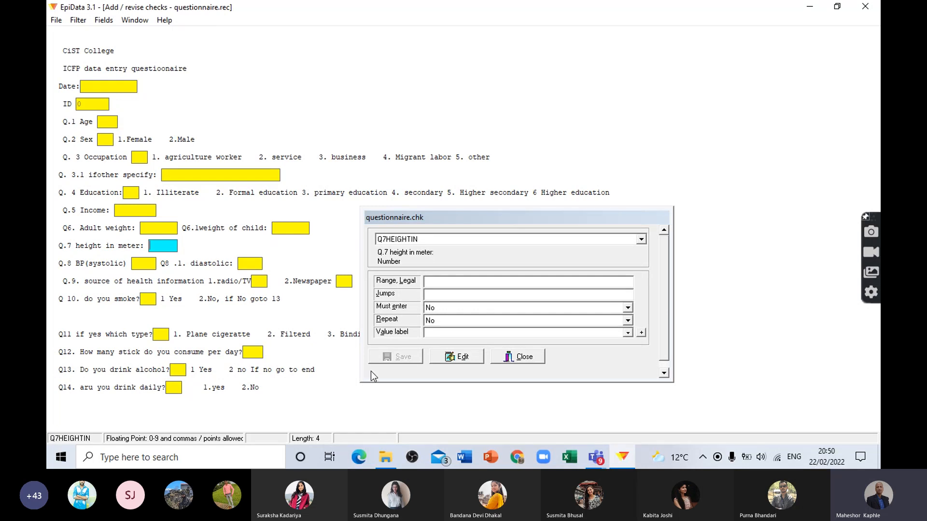
{"action": "left_click", "coordinate": [437, 283]}
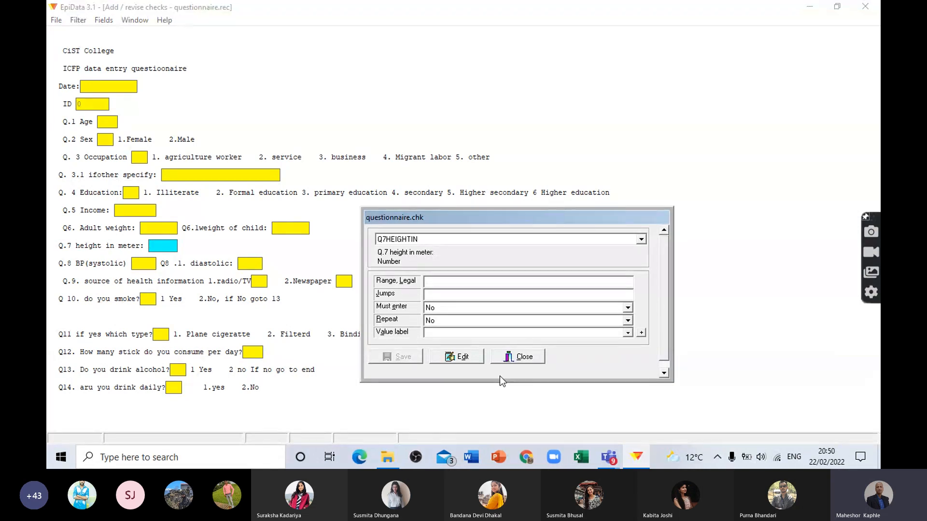
{"action": "type", "text": "1.00-1.99"}
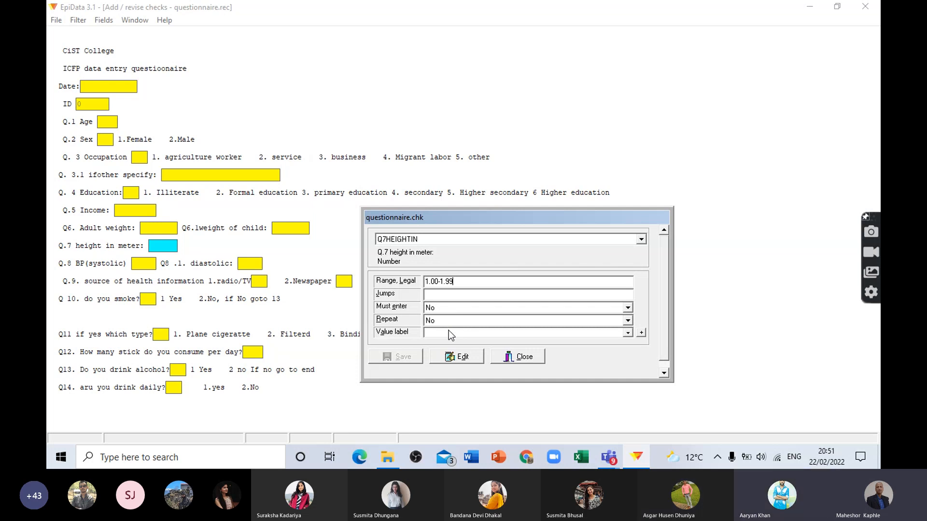
Step: Keep Must enter at No for Q.7 height in meter and save its checks
{"action": "left_click", "coordinate": [438, 309]}
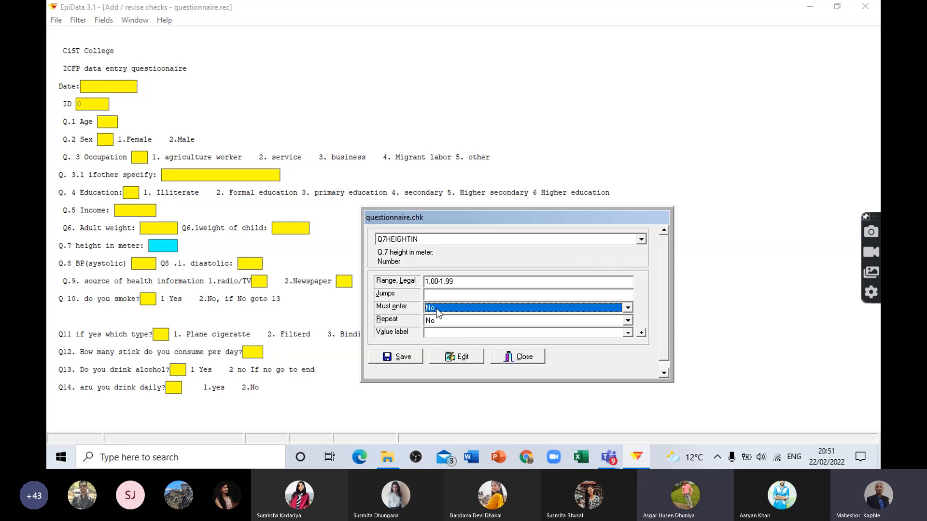
{"action": "left_click", "coordinate": [436, 309]}
{"action": "left_click", "coordinate": [430, 316]}
{"action": "left_click", "coordinate": [403, 358]}
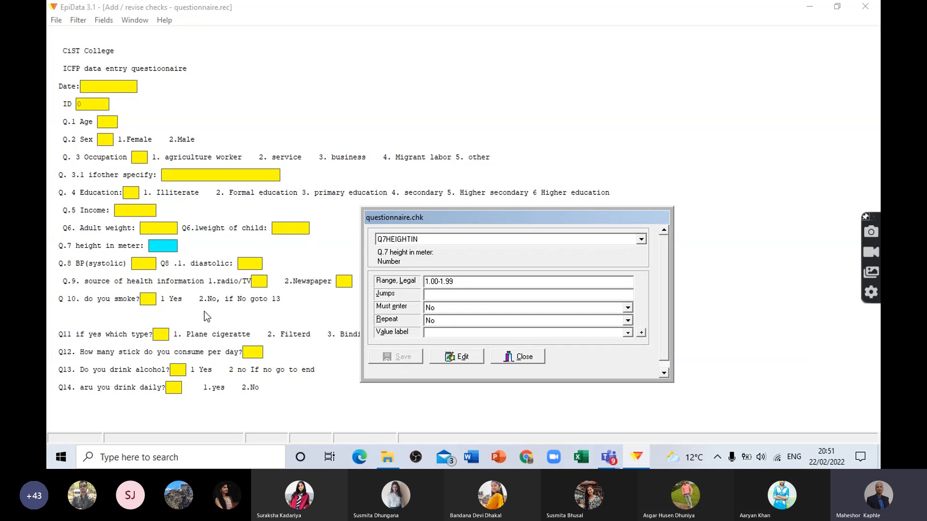
Step: View the check options of Q.8 BP(systolic) and Q8 .1. diastolic
{"action": "left_click", "coordinate": [147, 263]}
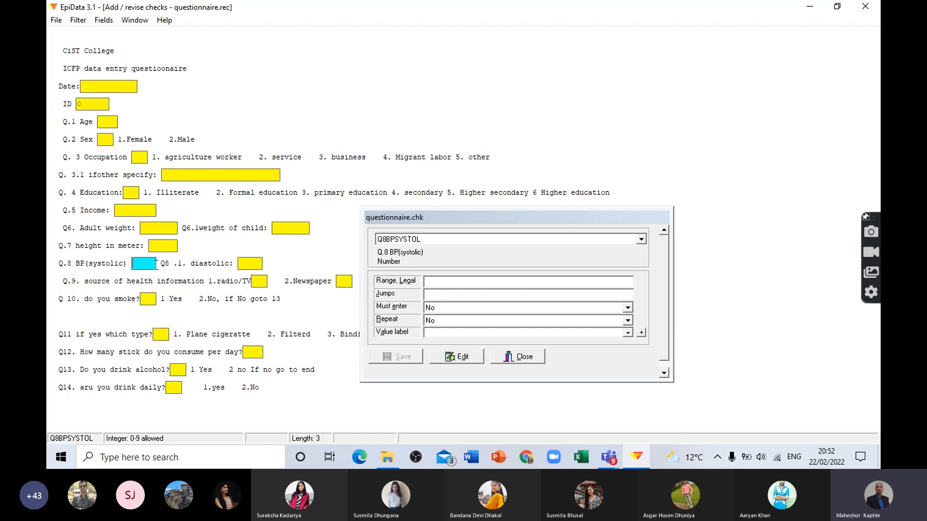
{"action": "left_click", "coordinate": [251, 263]}
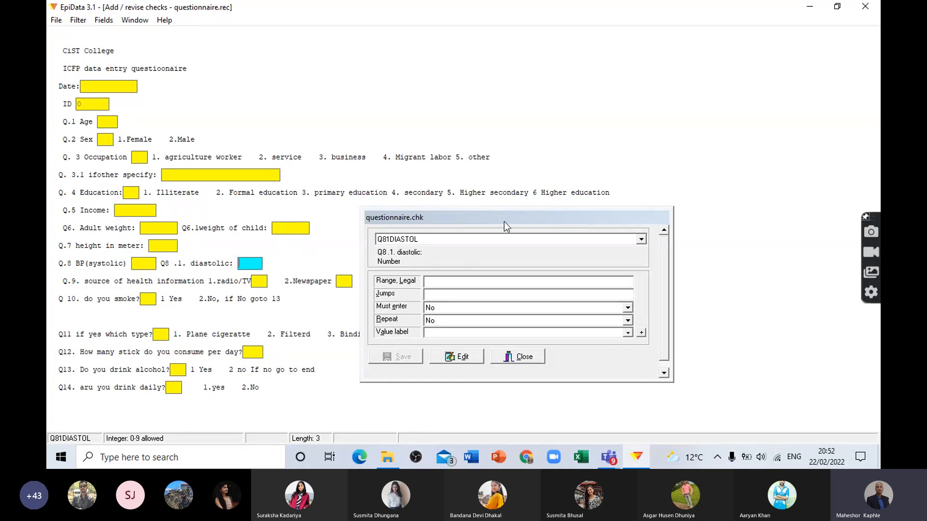
Step: Set the legal range of the Q.9 radio/TV field to 0-1, keep Must enter at No, and save its checks
{"action": "left_click_drag", "start_coordinate": [504, 222], "coordinate": [504, 317]}
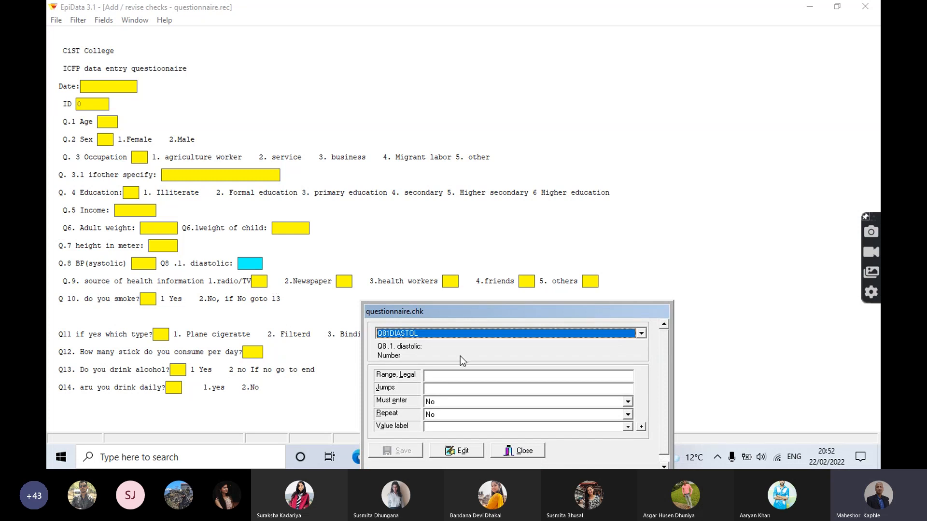
{"action": "left_click", "coordinate": [435, 376]}
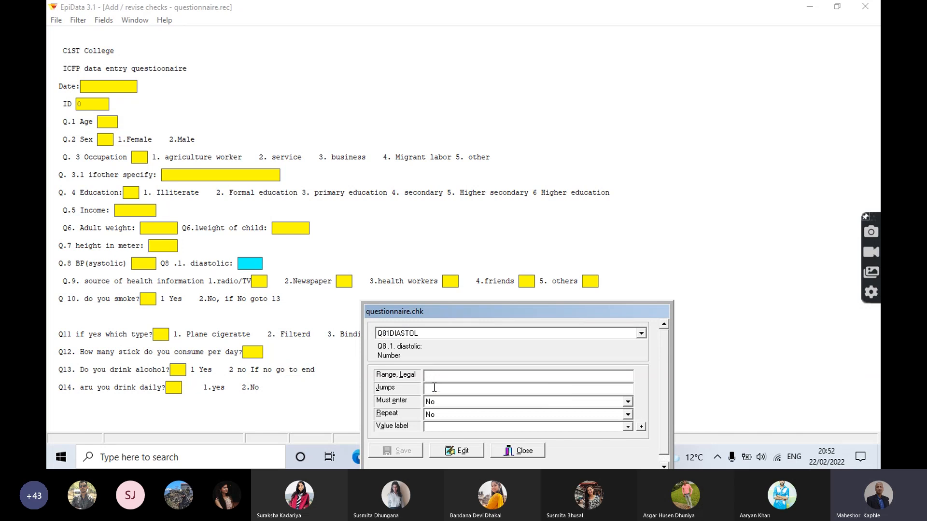
{"action": "left_click", "coordinate": [258, 281]}
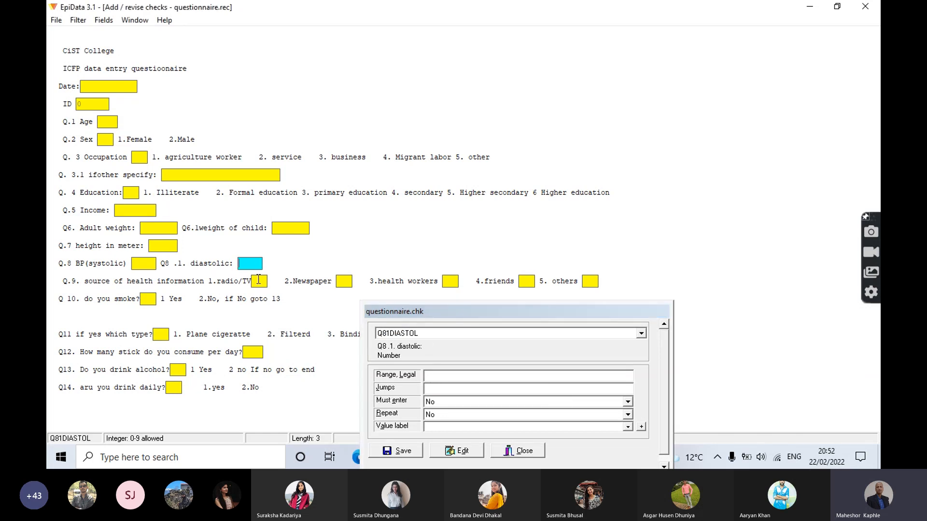
{"action": "left_click", "coordinate": [442, 376]}
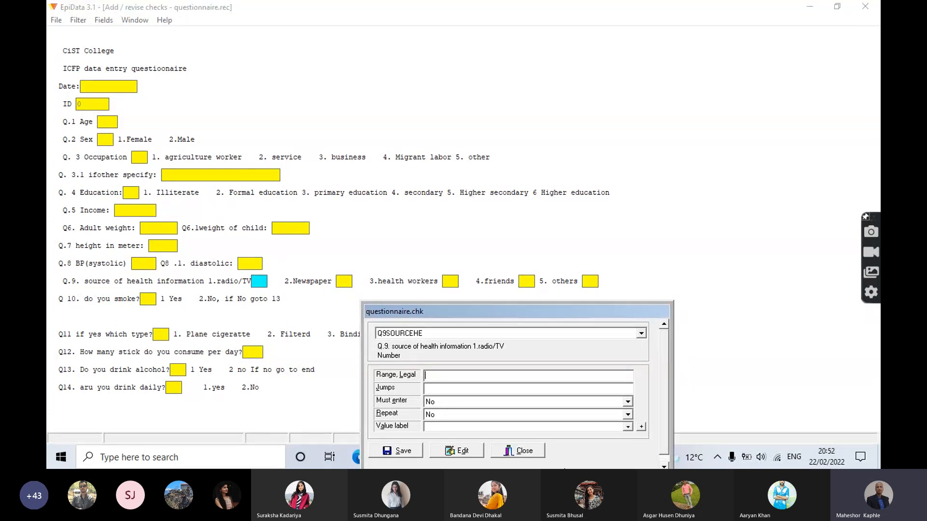
{"action": "type", "text": "0-1"}
{"action": "left_click", "coordinate": [441, 403]}
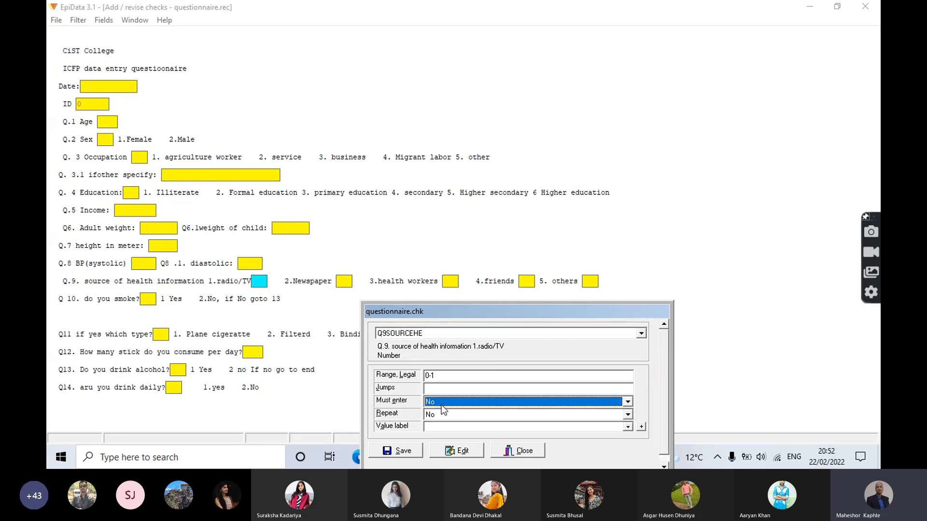
{"action": "left_click", "coordinate": [405, 452]}
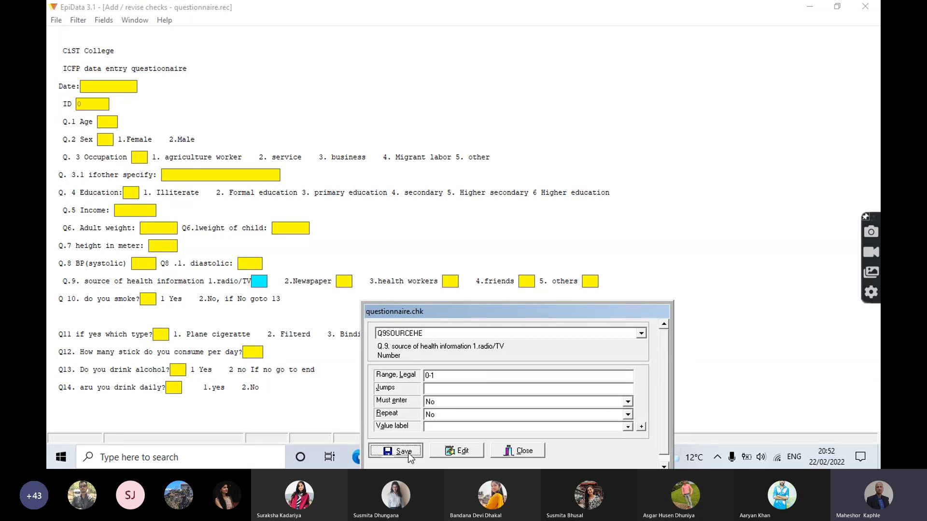
Step: Set the legal range of the 2.Newspaper field to 0-1, keep Must enter at No, and save its checks
{"action": "left_click", "coordinate": [343, 282]}
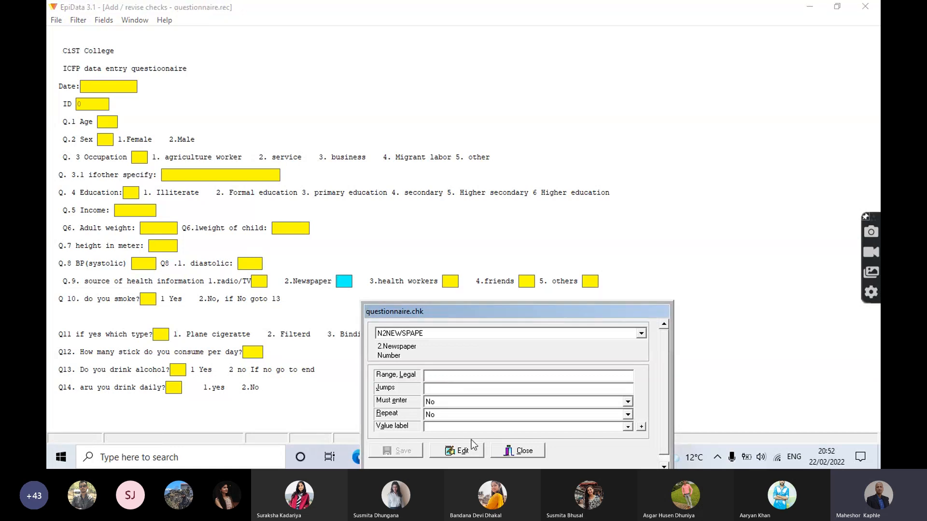
{"action": "type", "text": "0-1"}
{"action": "left_click", "coordinate": [430, 403]}
{"action": "left_click", "coordinate": [402, 453]}
Step: Give the 3.health workers field a legal range of 0-1, leaving Must enter at No, and save
{"action": "left_click", "coordinate": [451, 281]}
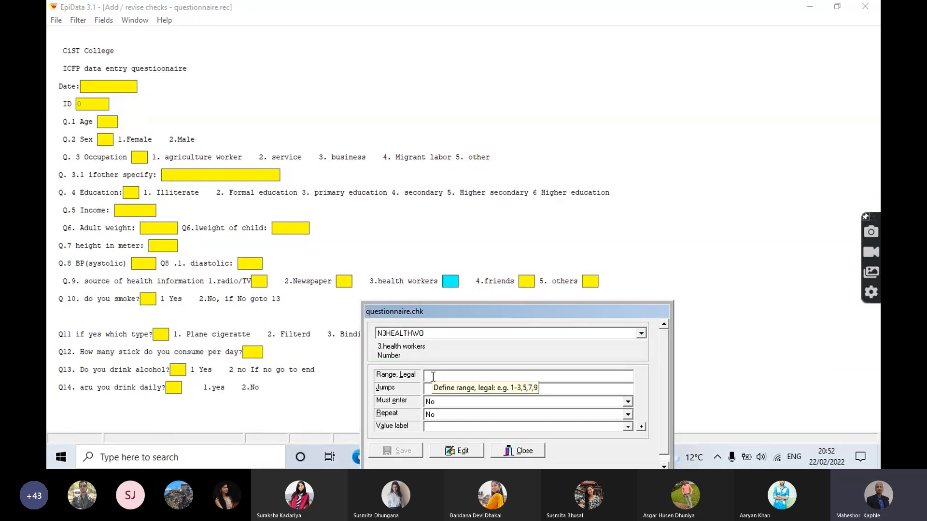
{"action": "type", "text": "0-1"}
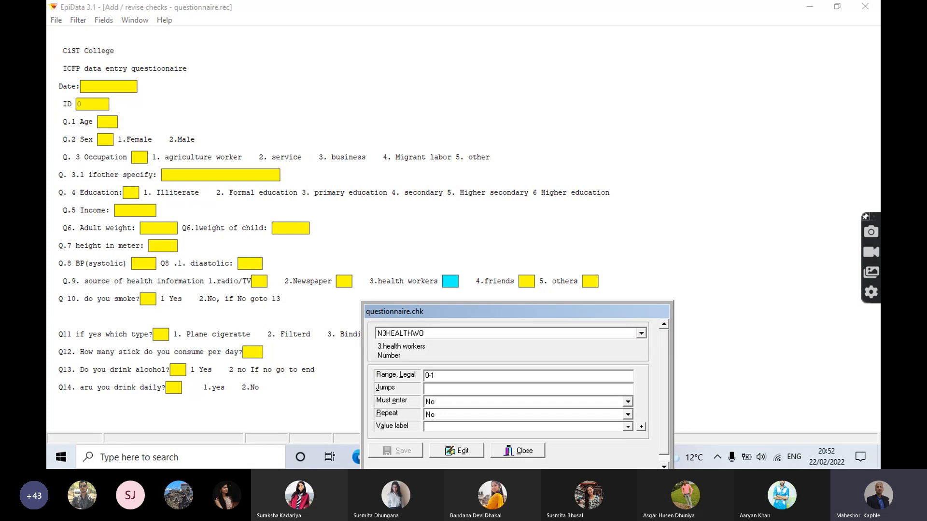
{"action": "left_click", "coordinate": [439, 405]}
{"action": "left_click", "coordinate": [437, 411]}
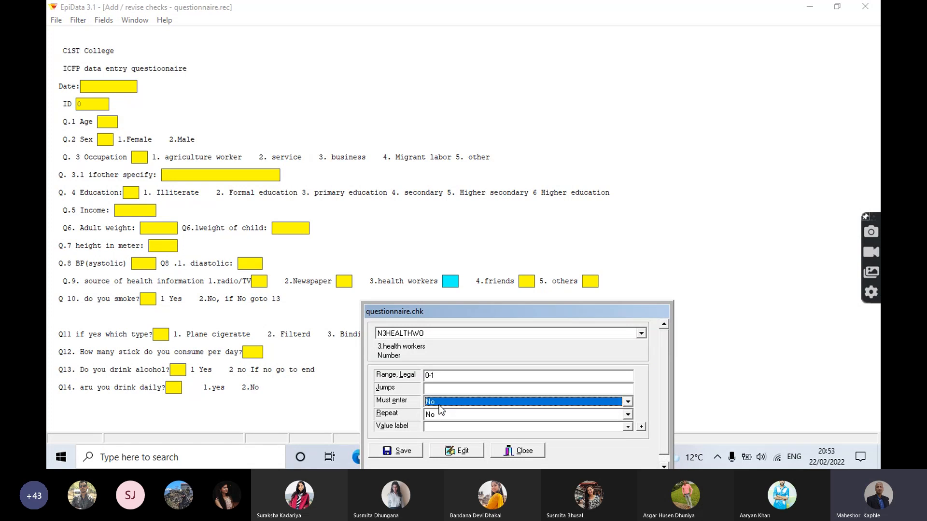
{"action": "left_click", "coordinate": [406, 454]}
Step: Give the 4.friends field a legal range of 0-1, leaving Must enter at No, and save
{"action": "left_click", "coordinate": [527, 281]}
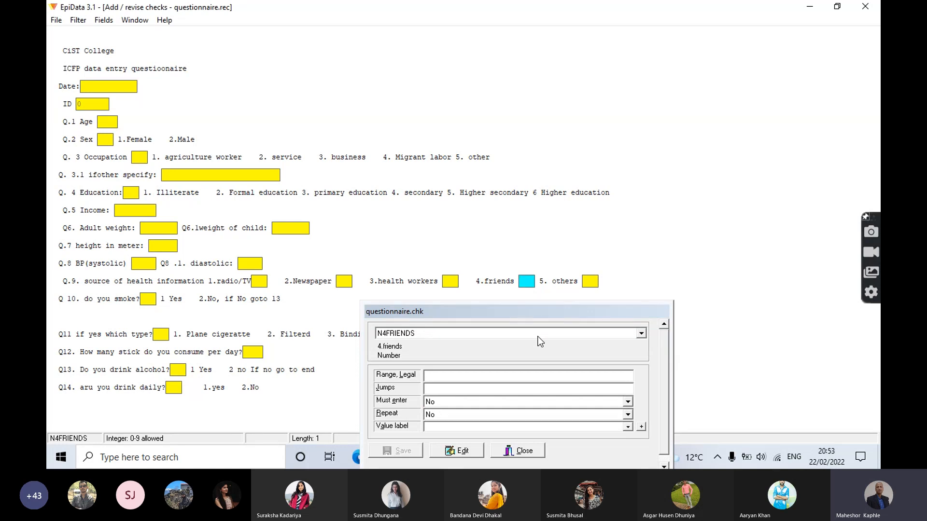
{"action": "left_click", "coordinate": [442, 378]}
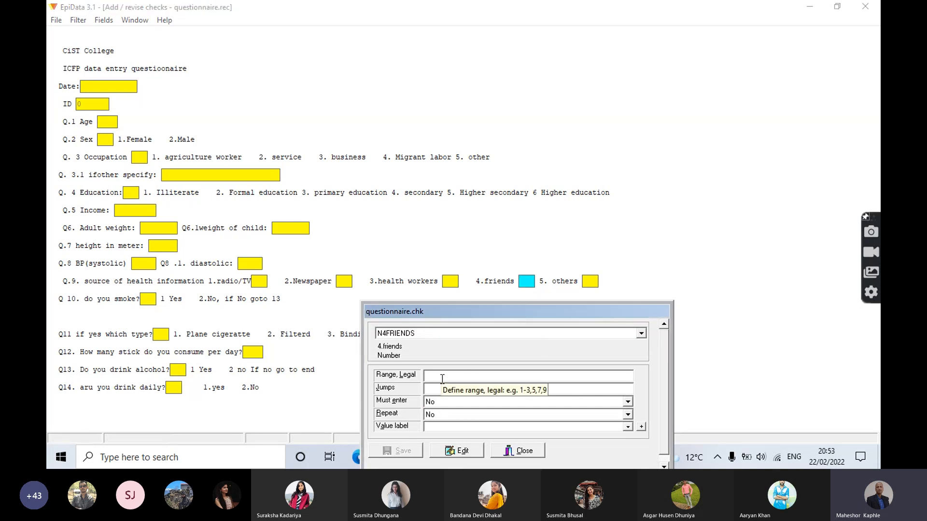
{"action": "type", "text": "0-1"}
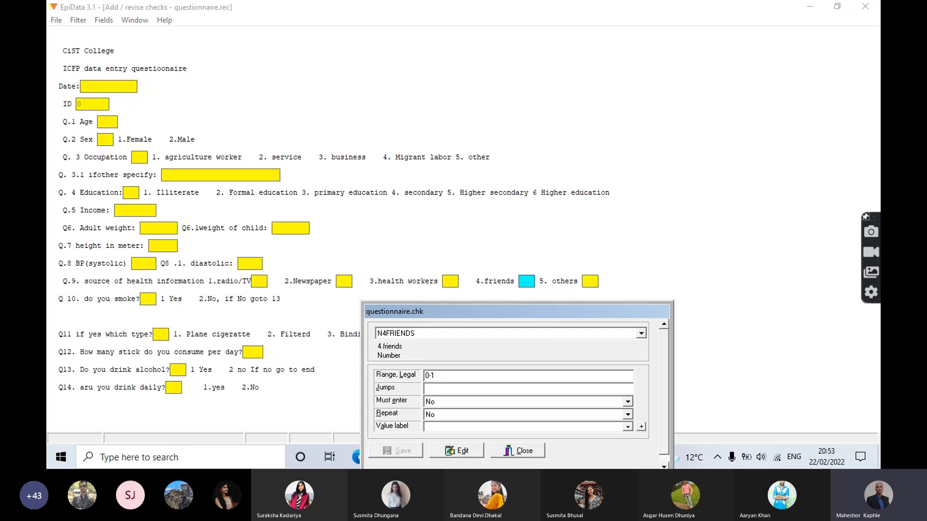
{"action": "left_click", "coordinate": [441, 405]}
{"action": "left_click", "coordinate": [395, 454]}
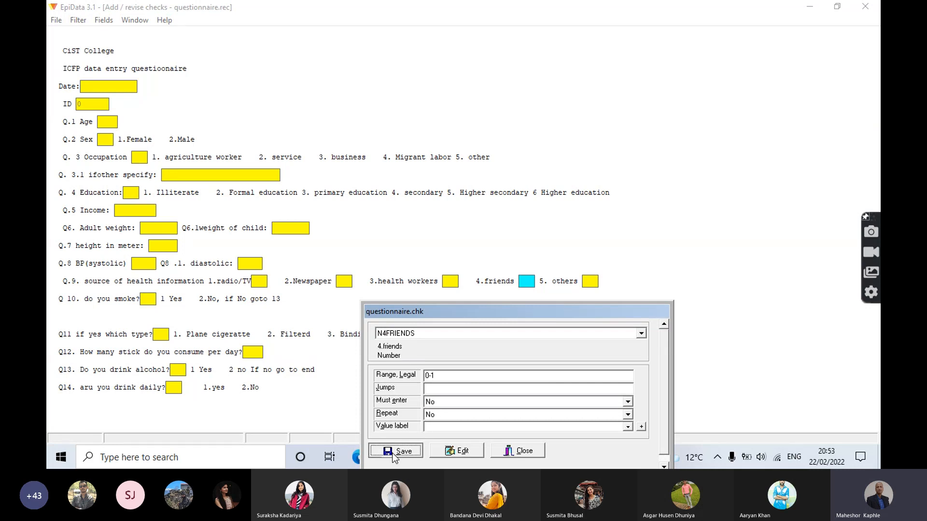
Step: Restrict the 5. others field to the legal range 0-1 with Must enter at No, and save its checks
{"action": "left_click", "coordinate": [589, 282]}
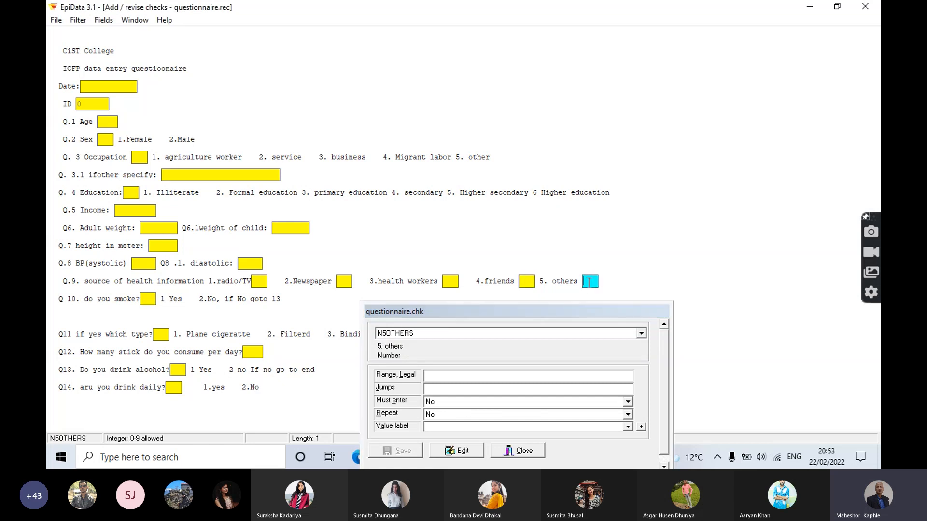
{"action": "left_click", "coordinate": [432, 376]}
{"action": "type", "text": "0-1"}
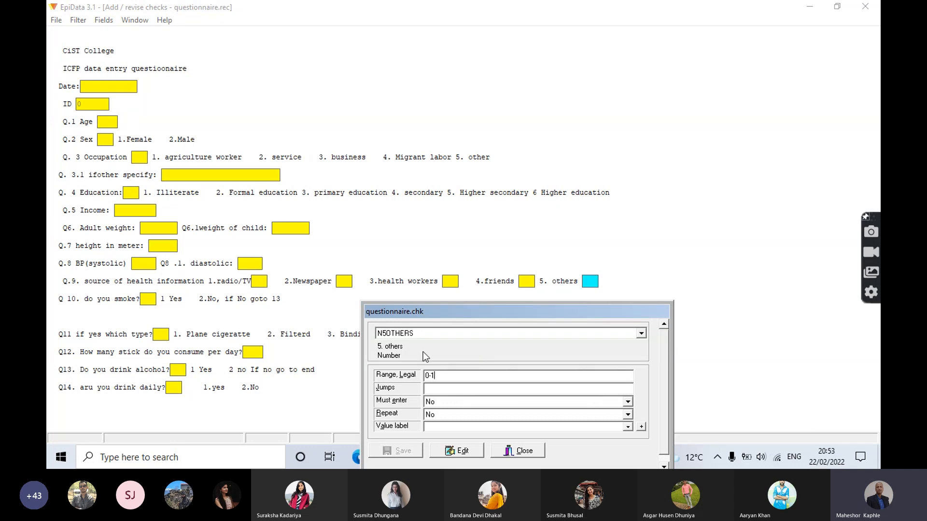
{"action": "left_click", "coordinate": [439, 402]}
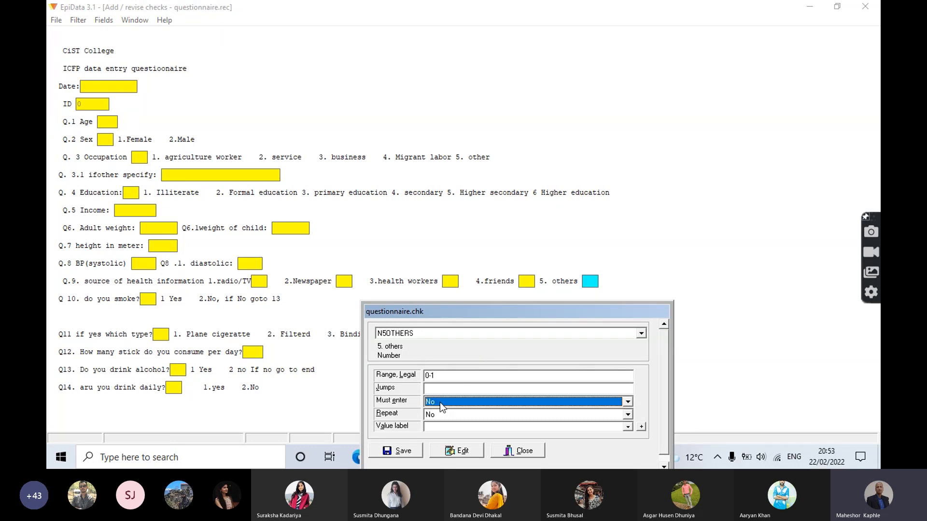
{"action": "left_click", "coordinate": [405, 451]}
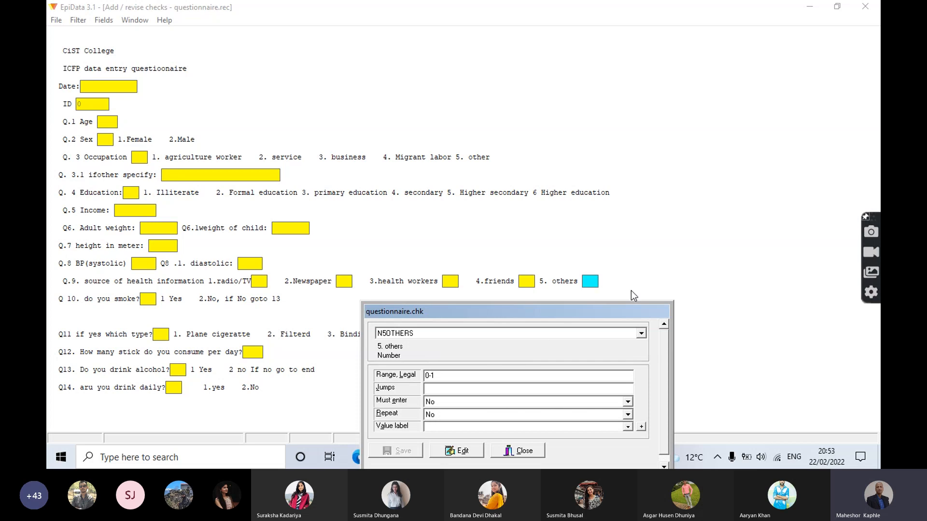
Step: Move the checks dialog clear of the smoking questions and set the legal range of Q 10. do you smoke? to 1-2
{"action": "left_click_drag", "start_coordinate": [583, 312], "coordinate": [598, 320]}
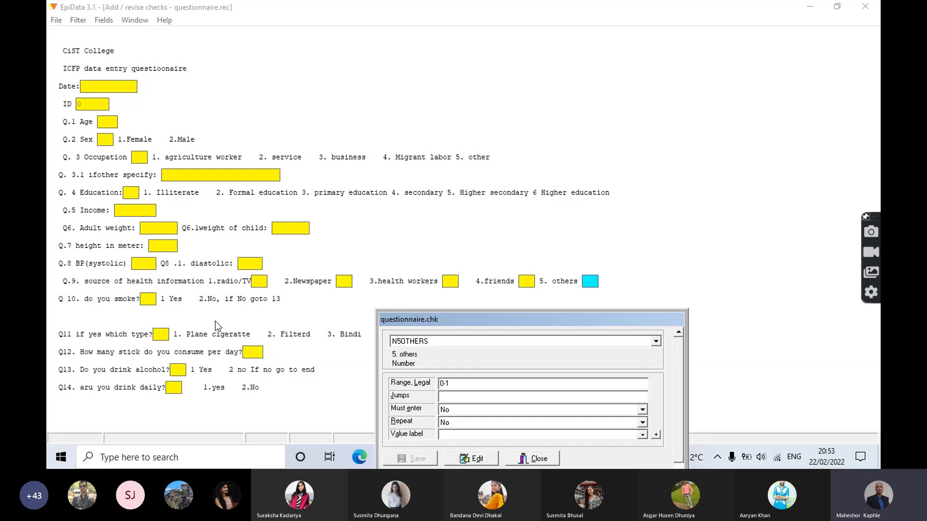
{"action": "left_click", "coordinate": [152, 299]}
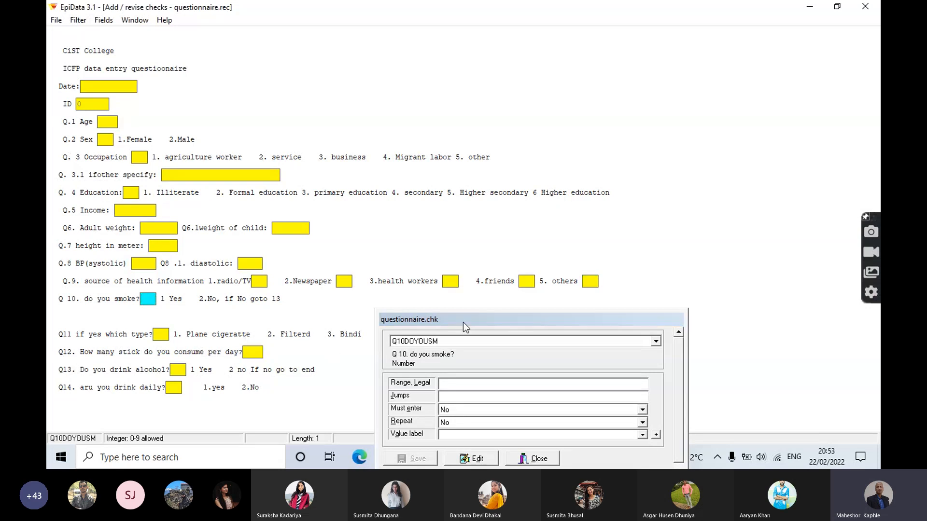
{"action": "left_click_drag", "start_coordinate": [468, 321], "coordinate": [372, 122]}
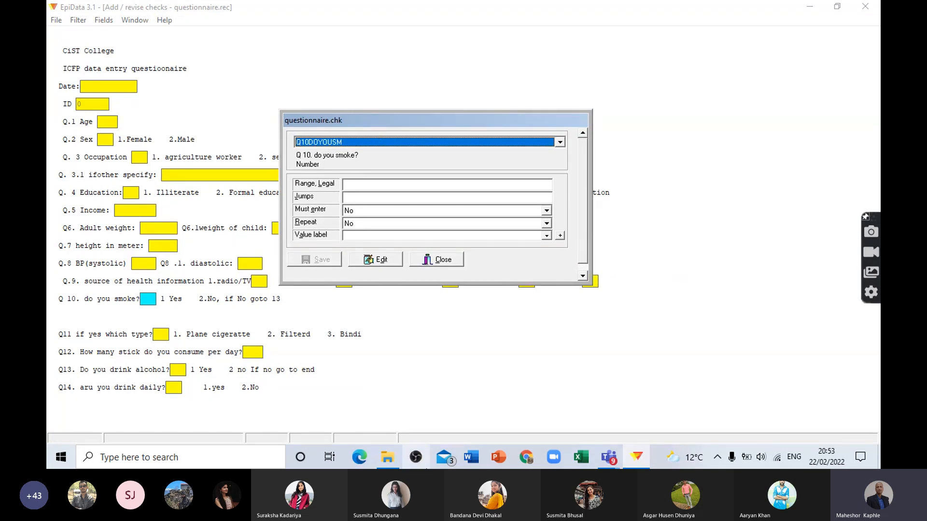
{"action": "mouse_move", "coordinate": [381, 456]}
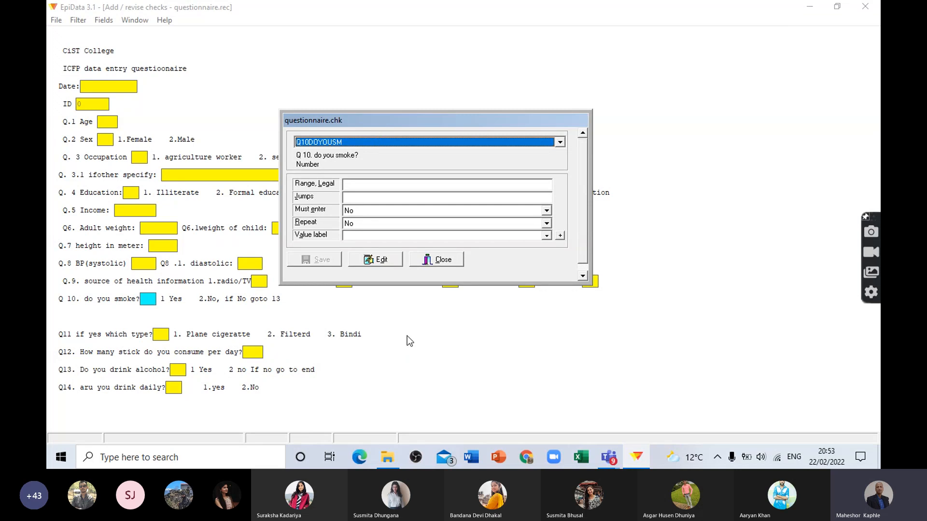
{"action": "left_click_drag", "start_coordinate": [414, 123], "coordinate": [401, 93]}
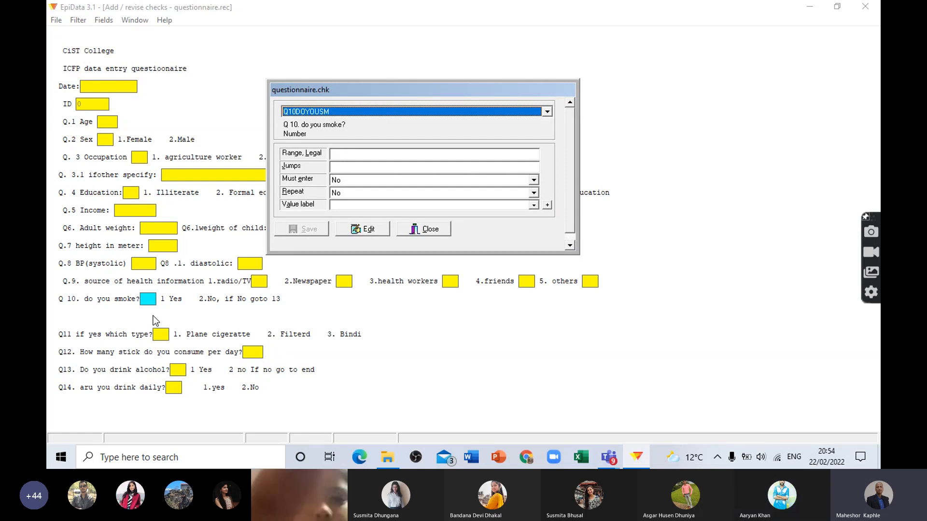
{"action": "left_click", "coordinate": [339, 156]}
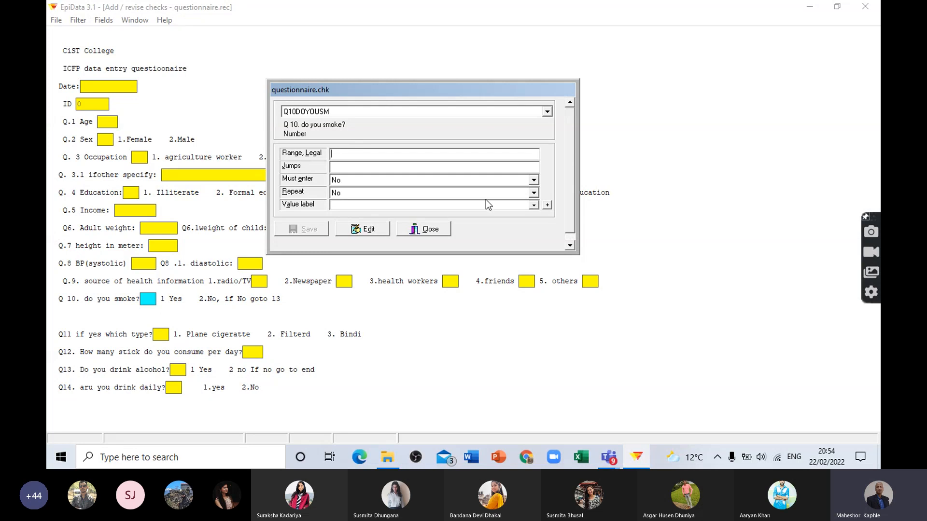
{"action": "type", "text": "1-2"}
Step: Define the jump 2>Q13DOYOUDR for Q 10. do you smoke? so that answer 2 skips to the alcohol question
{"action": "left_click", "coordinate": [341, 165]}
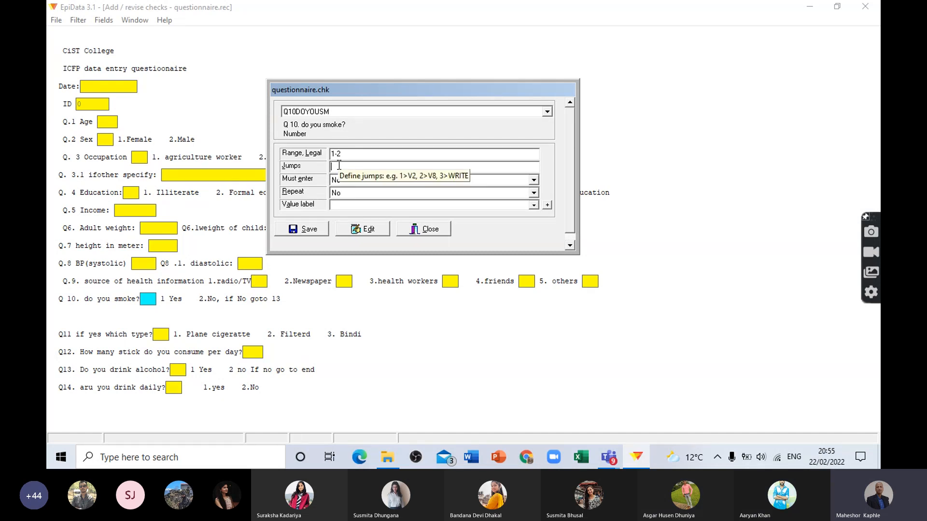
{"action": "type", "text": "2"}
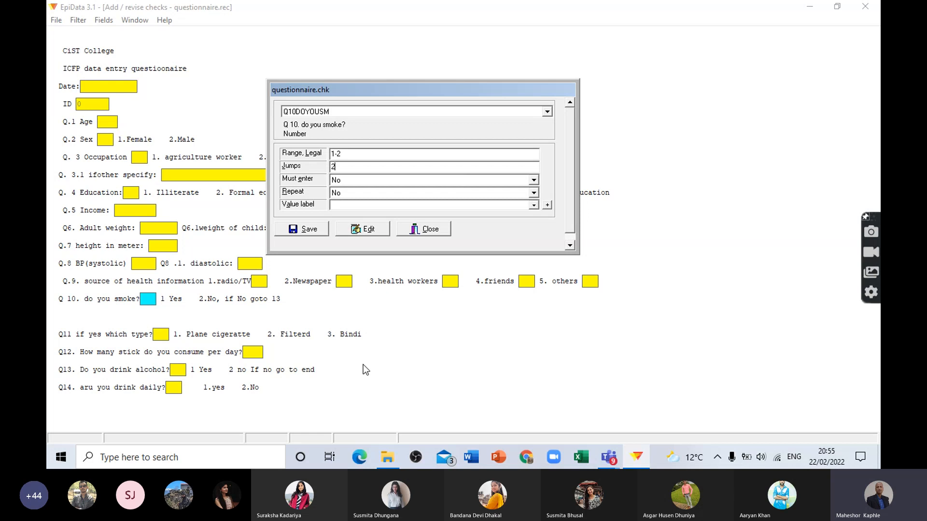
{"action": "type", "text": ">"}
{"action": "type", "text": "Q13DOYOUDR"}
Step: Set the legal range of Q11 if yes which type? to 1-3, keep Must enter at No, and save
{"action": "left_click", "coordinate": [165, 334]}
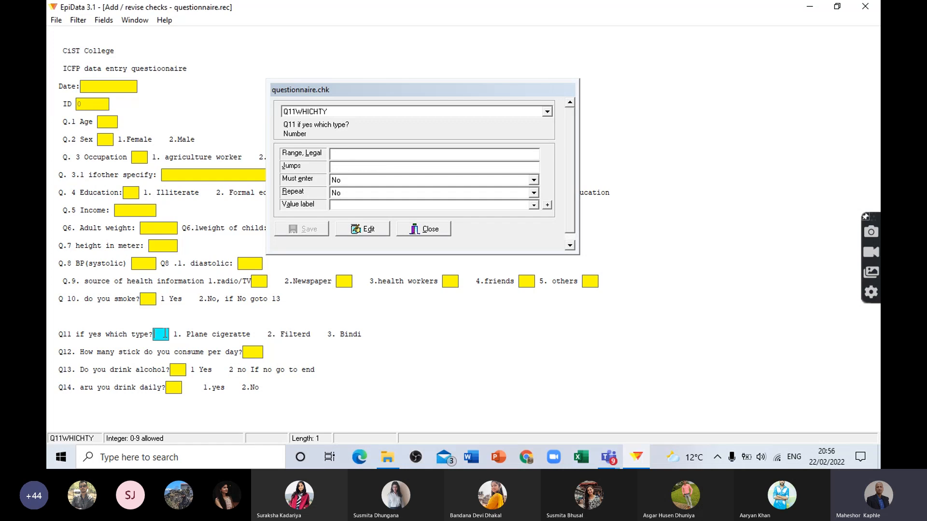
{"action": "left_click", "coordinate": [392, 229]}
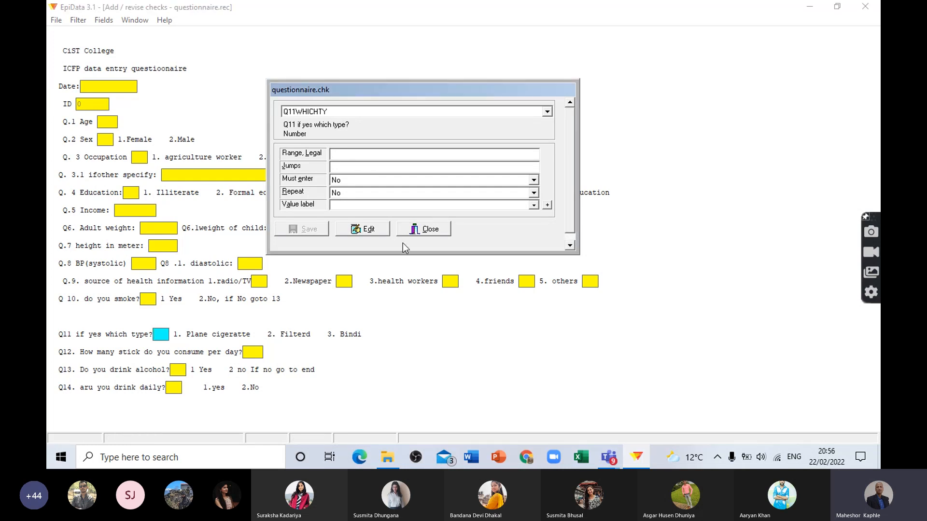
{"action": "type", "text": "1-3"}
{"action": "left_click", "coordinate": [339, 182]}
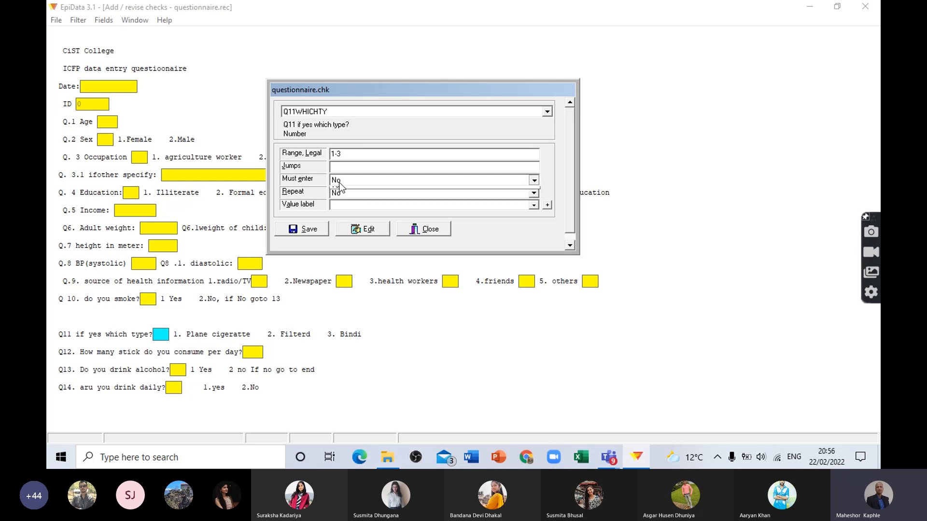
{"action": "left_click", "coordinate": [305, 229]}
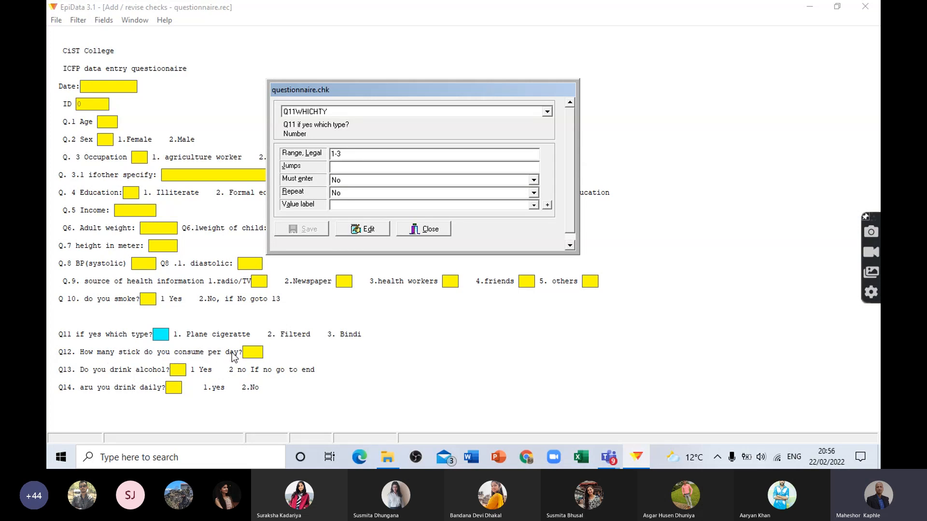
Step: Set the legal range of Q12. How many stick do you consume per day? to 1-10, keep Must enter at No, and save
{"action": "left_click", "coordinate": [250, 353]}
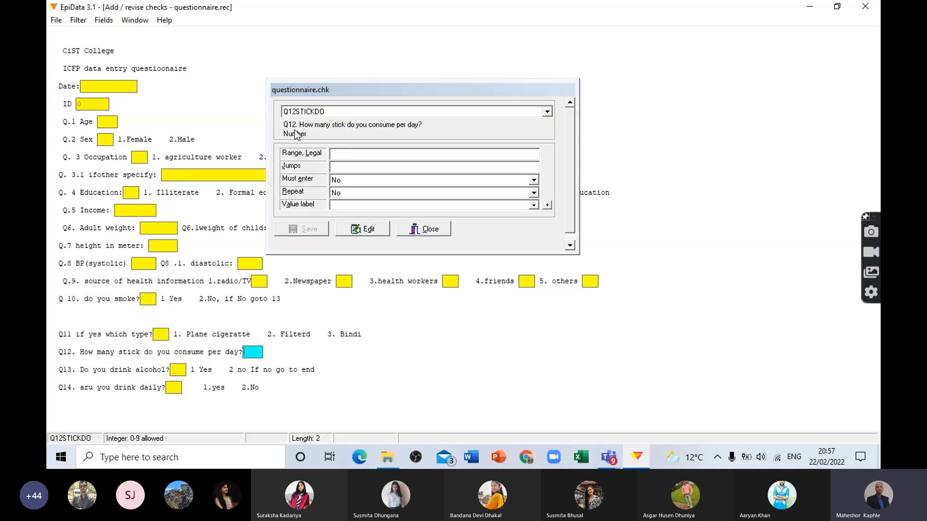
{"action": "left_click", "coordinate": [333, 154]}
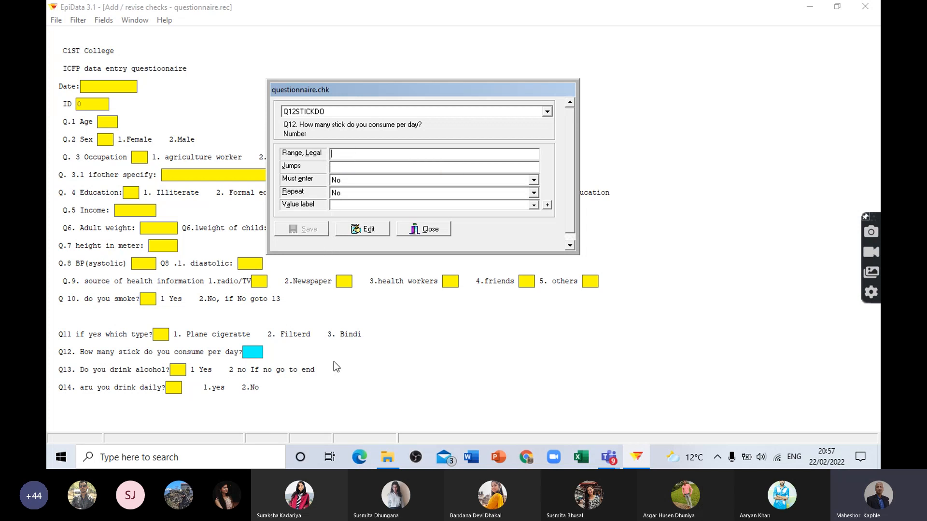
{"action": "type", "text": "1-"}
{"action": "type", "text": "10"}
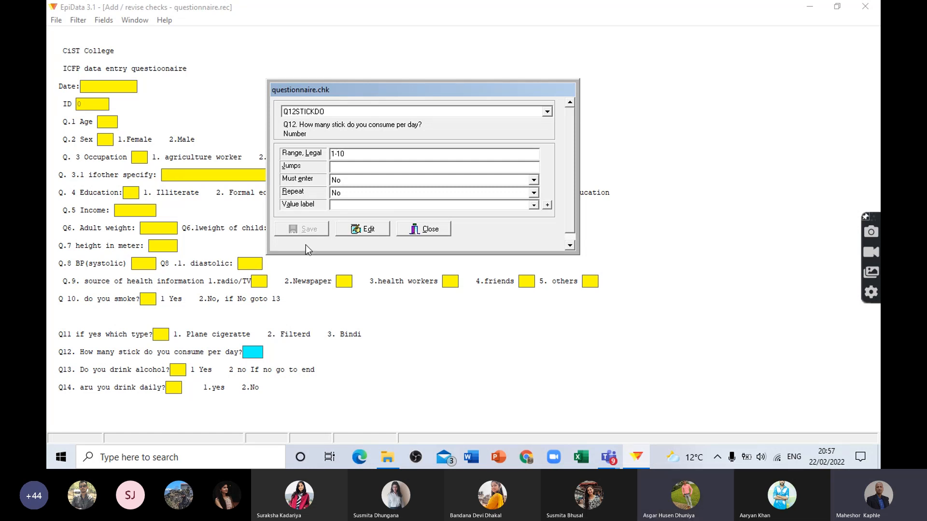
{"action": "left_click", "coordinate": [340, 180]}
{"action": "left_click", "coordinate": [341, 181]}
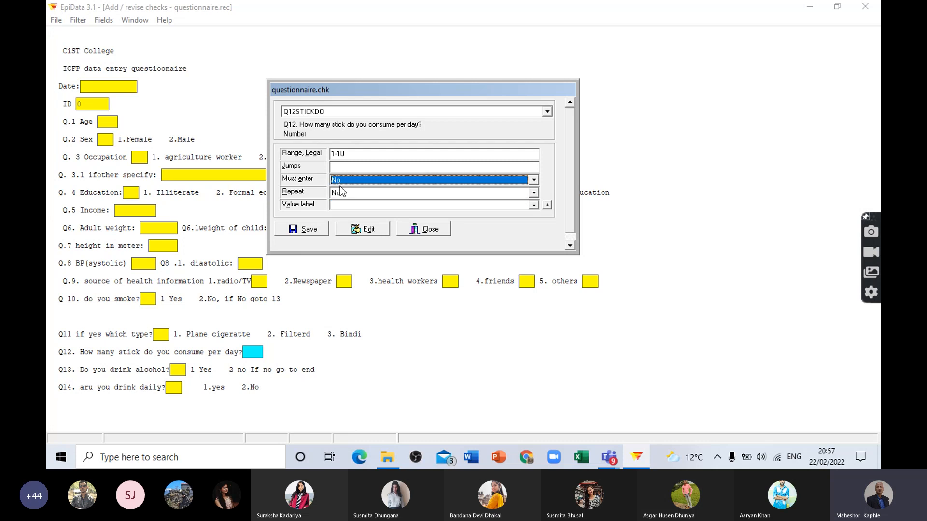
{"action": "left_click", "coordinate": [309, 230]}
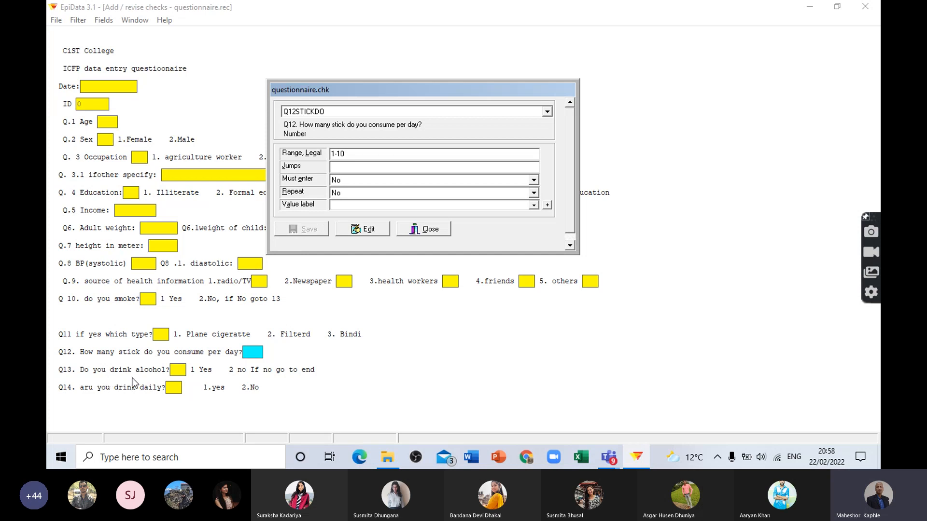
Step: Set the legal range of Q13. Do you drink alcohol? to 1-2, define the jump 2>WRITE, and save
{"action": "left_click", "coordinate": [181, 370]}
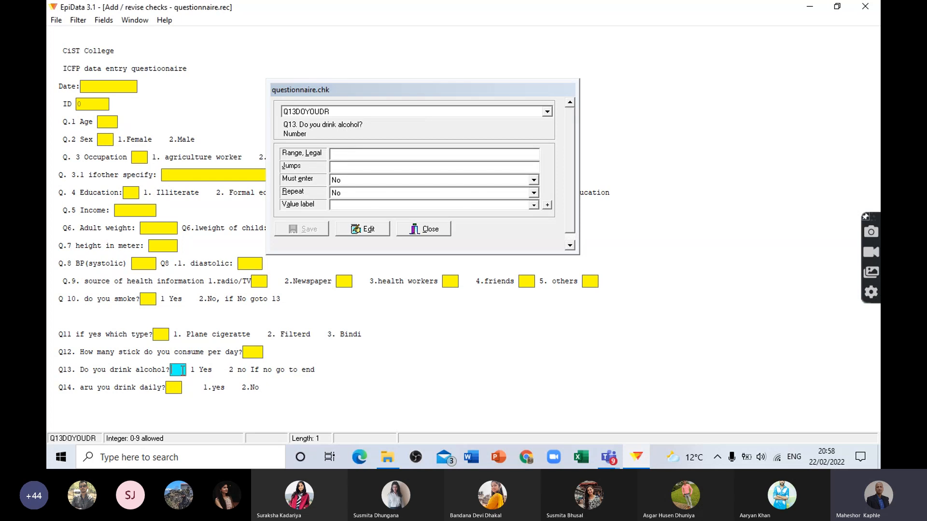
{"action": "left_click", "coordinate": [367, 153]}
{"action": "type", "text": "1"}
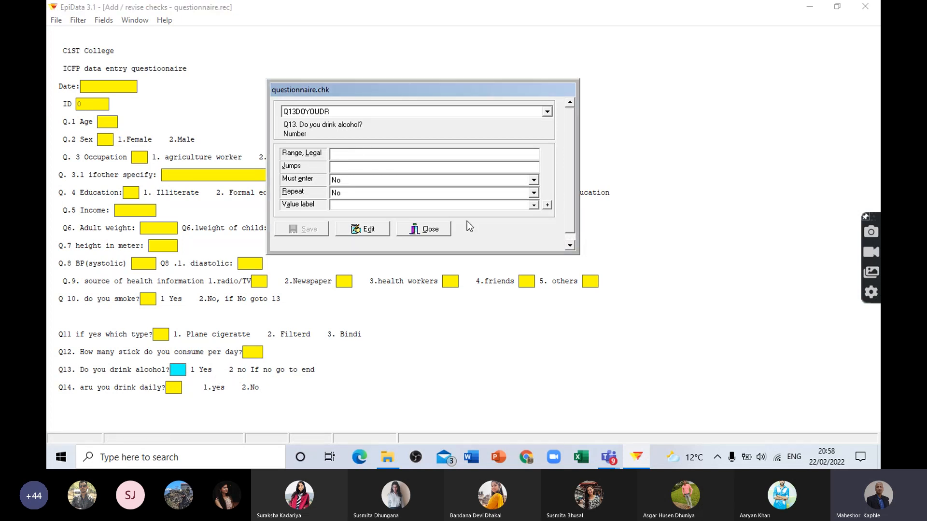
{"action": "type", "text": "-2"}
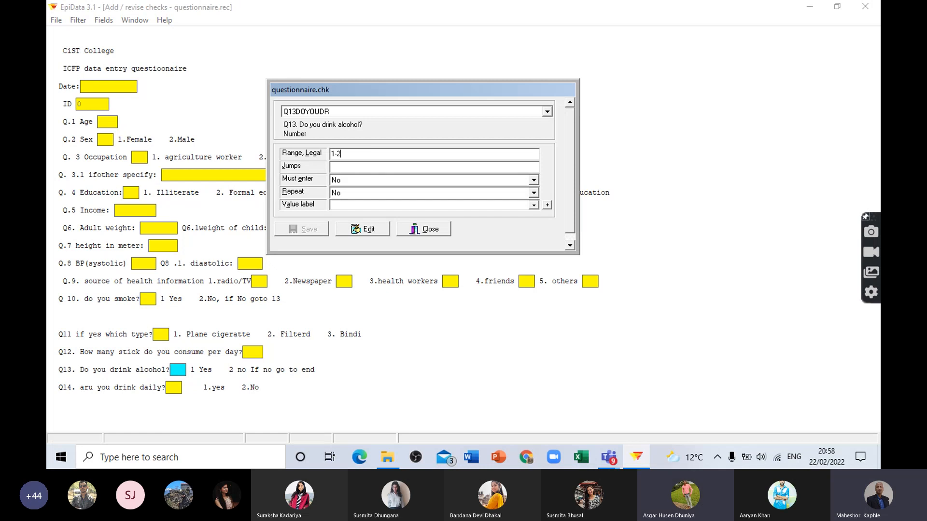
{"action": "left_click", "coordinate": [337, 166]}
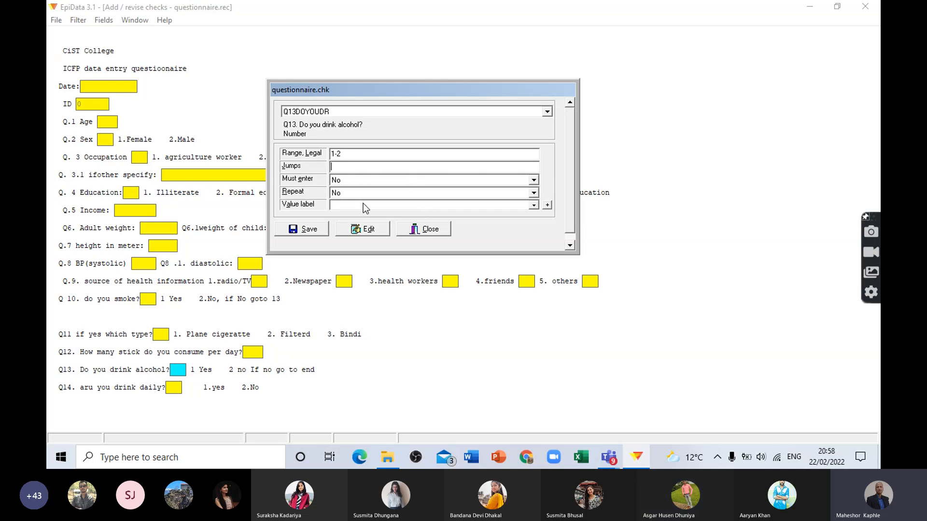
{"action": "type", "text": "2>"}
{"action": "type", "text": "WRITE"}
{"action": "left_click", "coordinate": [306, 231]}
Step: Set the legal range of Q14. aru you drink daily? to 1-2, keep Must enter at No, save, and close the checks
{"action": "left_click", "coordinate": [177, 387]}
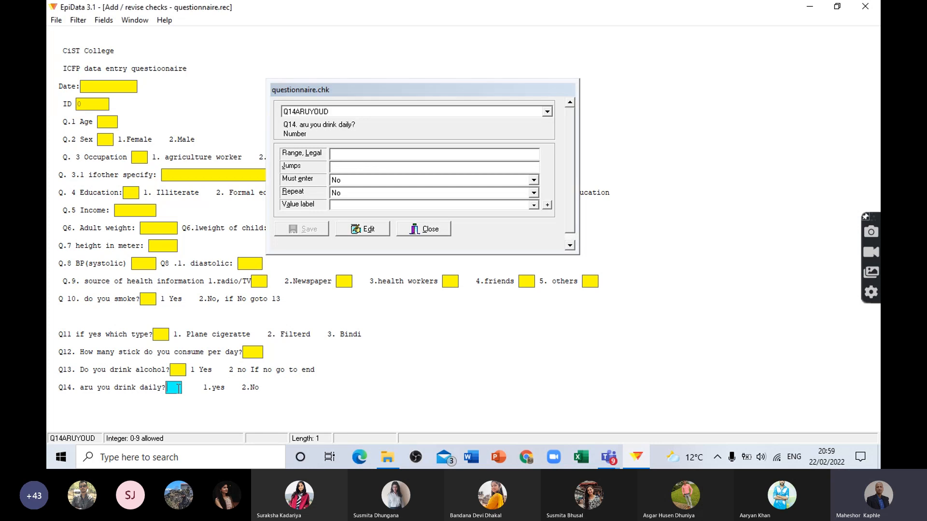
{"action": "left_click", "coordinate": [342, 154]}
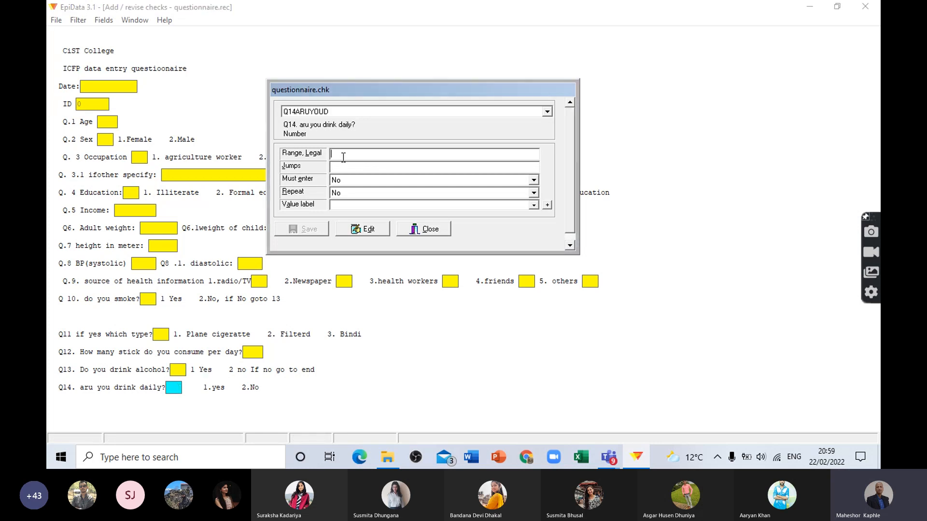
{"action": "type", "text": "1-2"}
{"action": "left_click", "coordinate": [345, 183]}
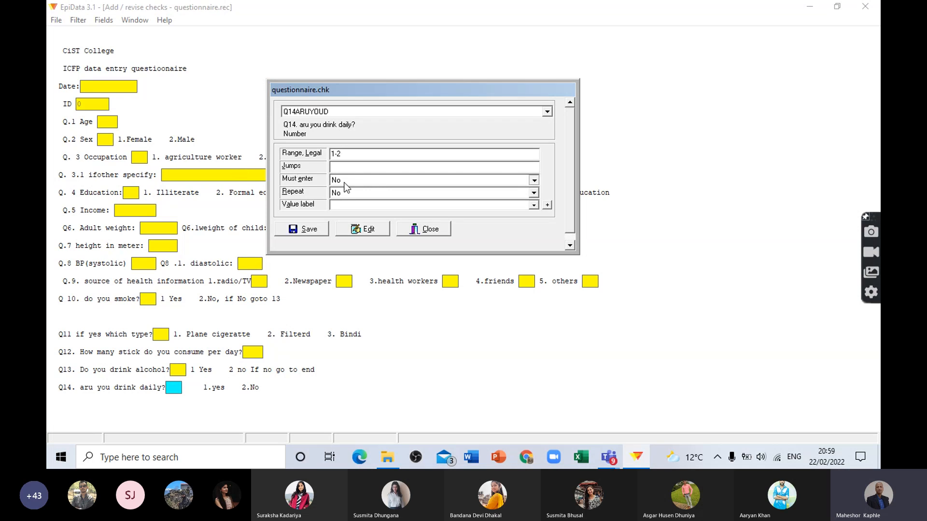
{"action": "left_click", "coordinate": [307, 231]}
{"action": "left_click", "coordinate": [429, 229]}
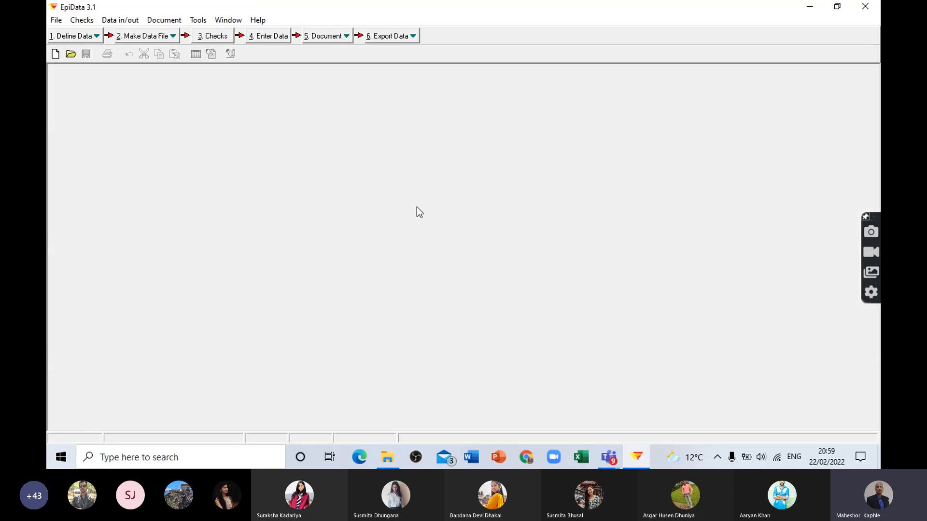
{"action": "left_click", "coordinate": [270, 36]}
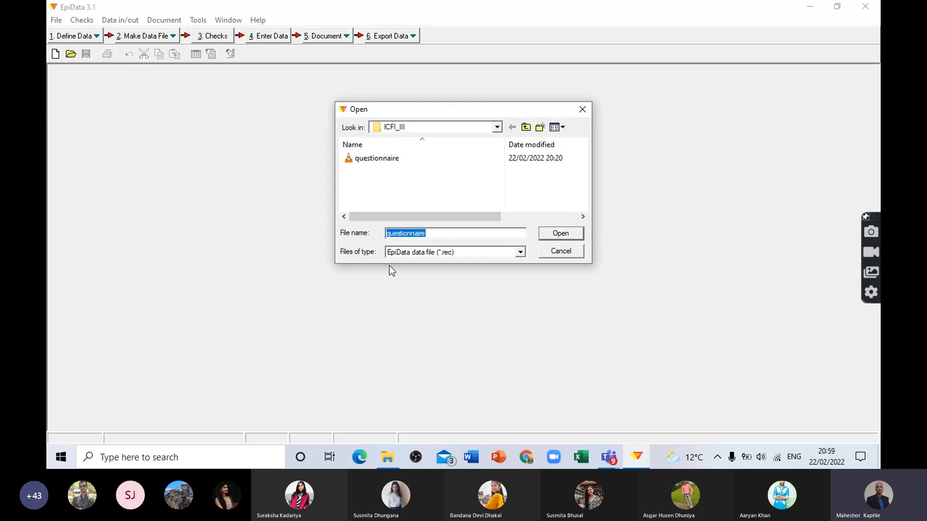
{"action": "left_click", "coordinate": [560, 234]}
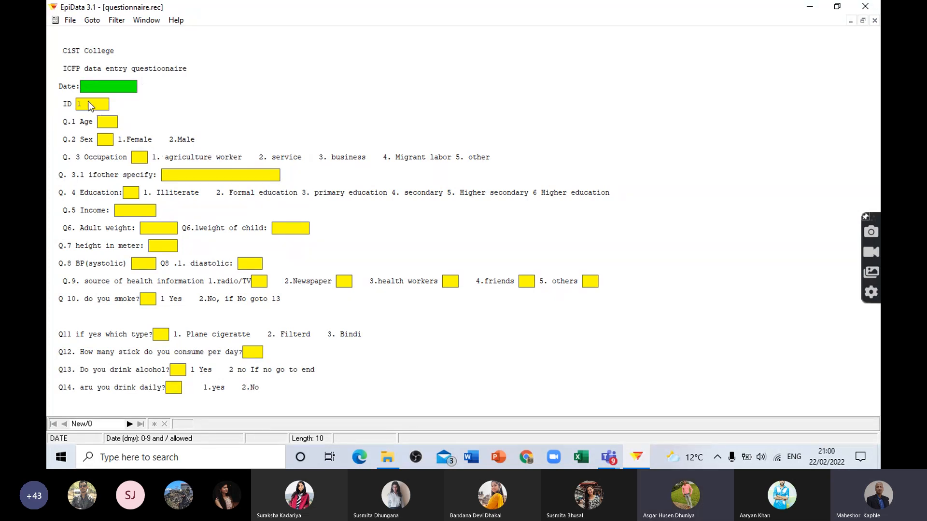
{"action": "left_click", "coordinate": [108, 124]}
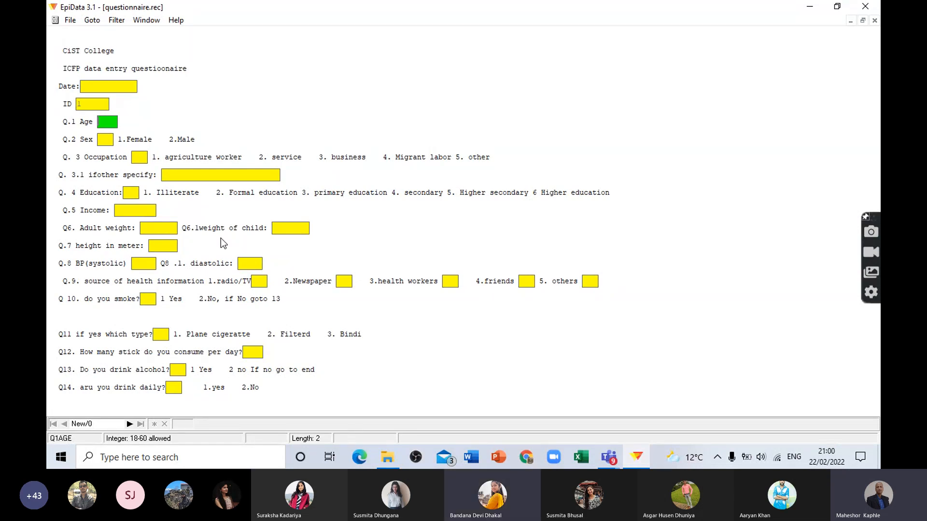
{"action": "left_click", "coordinate": [874, 20]}
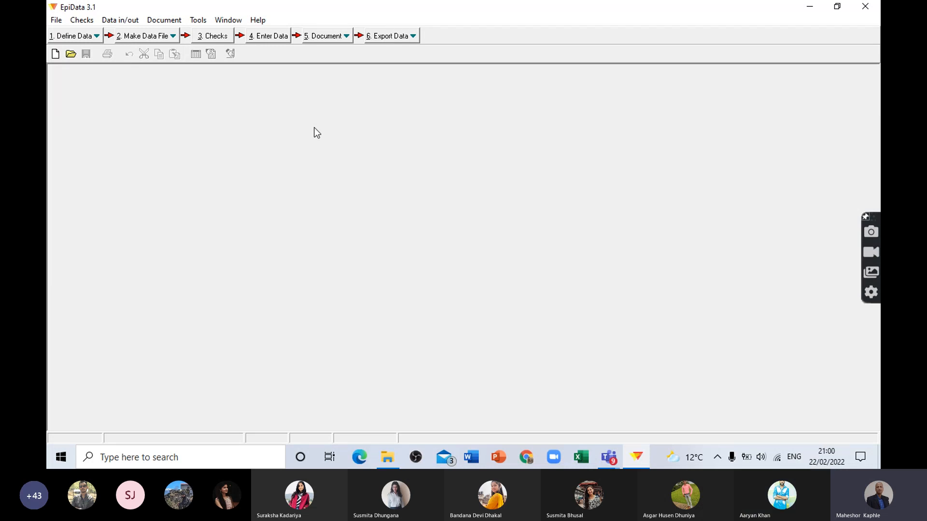
{"action": "left_click", "coordinate": [273, 37]}
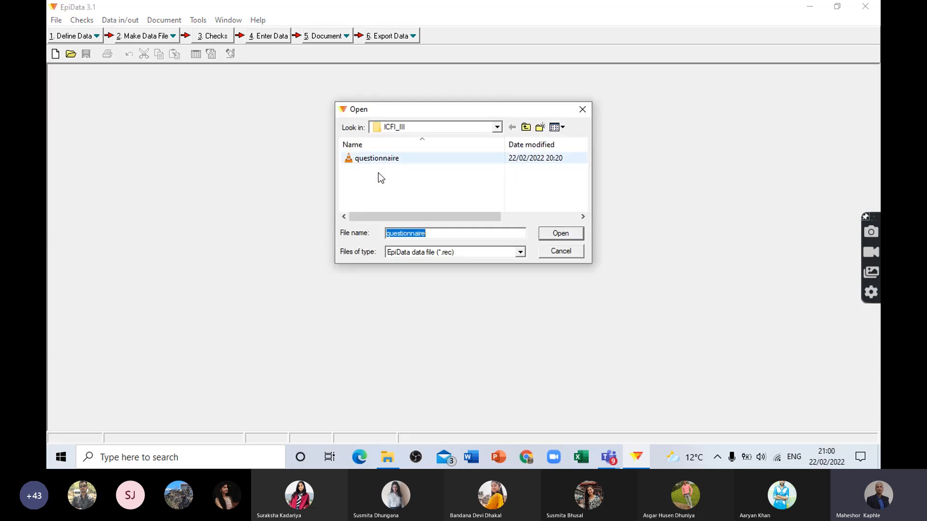
{"action": "left_click", "coordinate": [568, 237]}
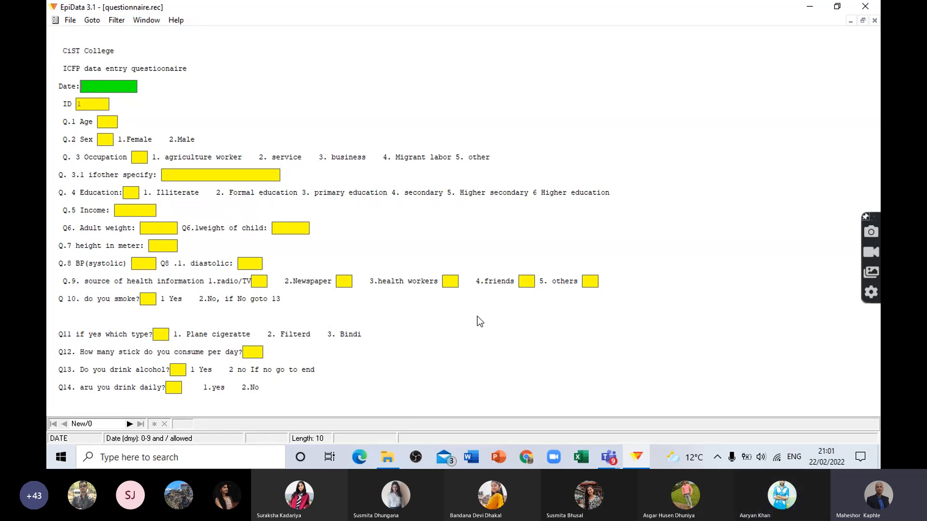
{"action": "left_click", "coordinate": [876, 21]}
{"action": "left_click", "coordinate": [268, 37]}
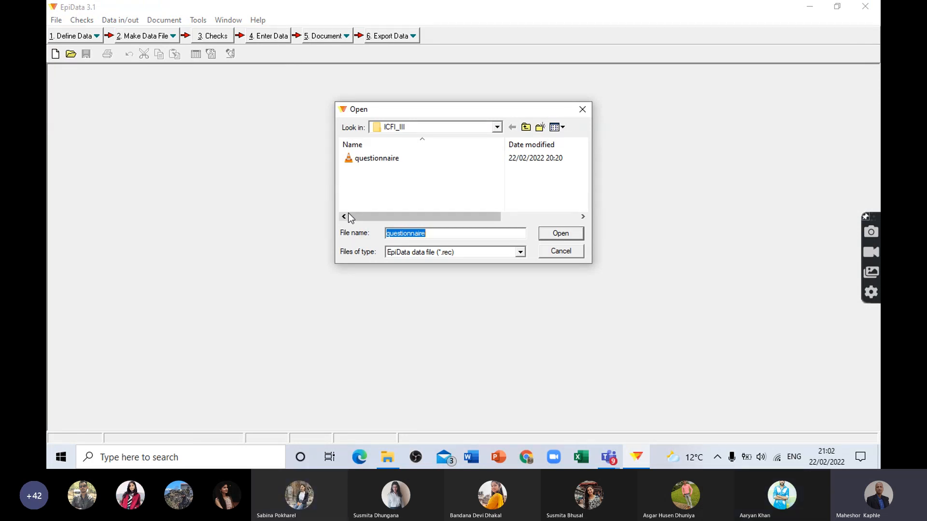
{"action": "left_click", "coordinate": [561, 252]}
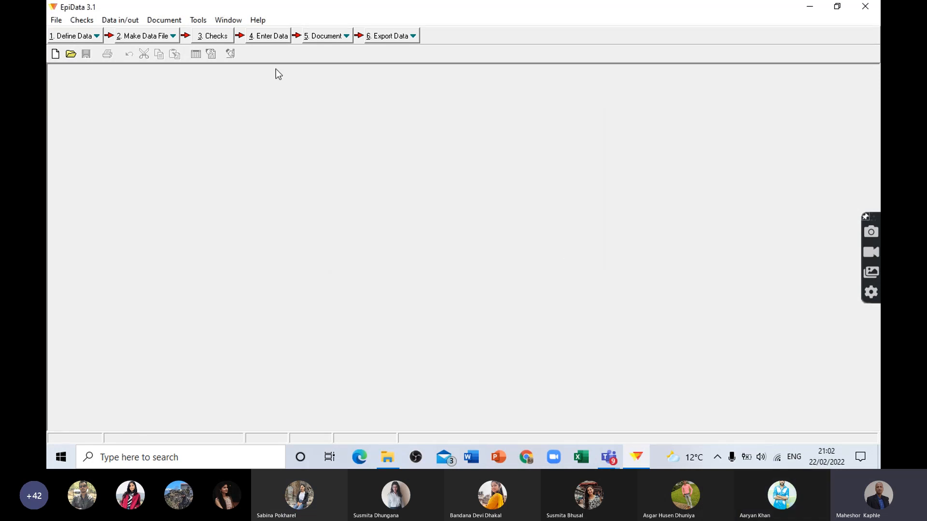
Step: Open questionnaire.rec for data entry and enter the date 22/02/2022 in the new record
{"action": "left_click", "coordinate": [274, 37]}
{"action": "left_click", "coordinate": [561, 234]}
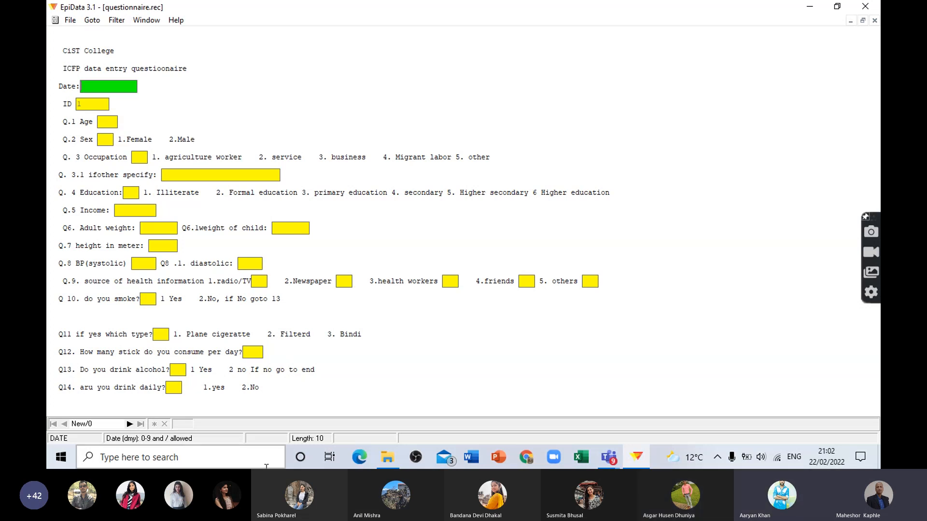
{"action": "type", "text": "22/"}
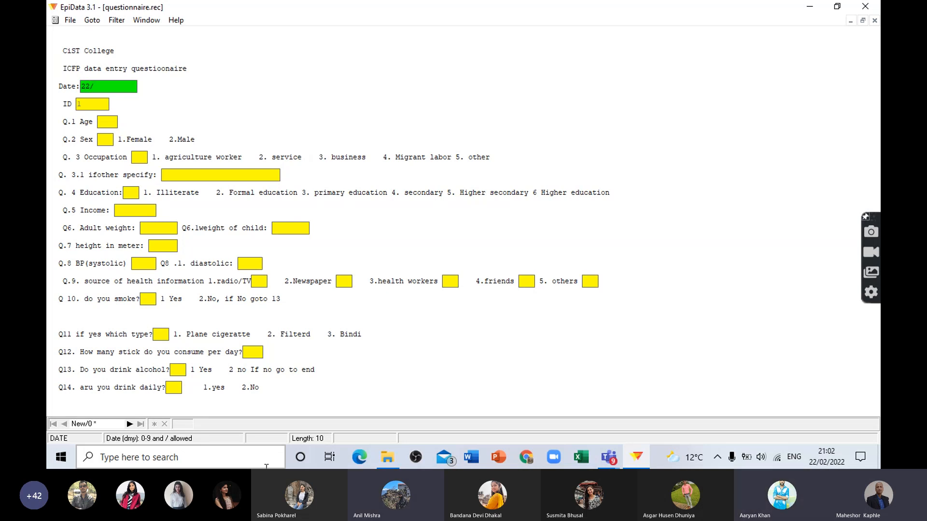
{"action": "type", "text": "02/"}
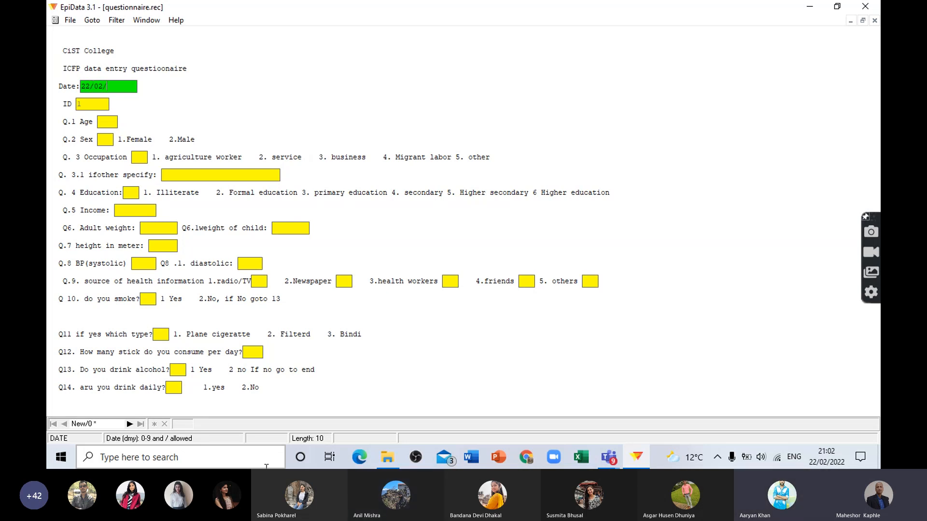
{"action": "type", "text": "20"}
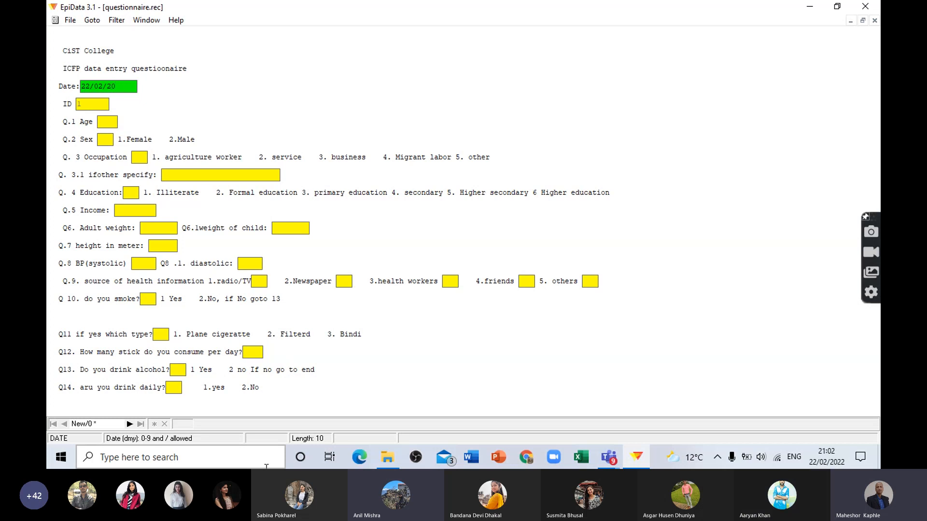
{"action": "type", "text": "2"}
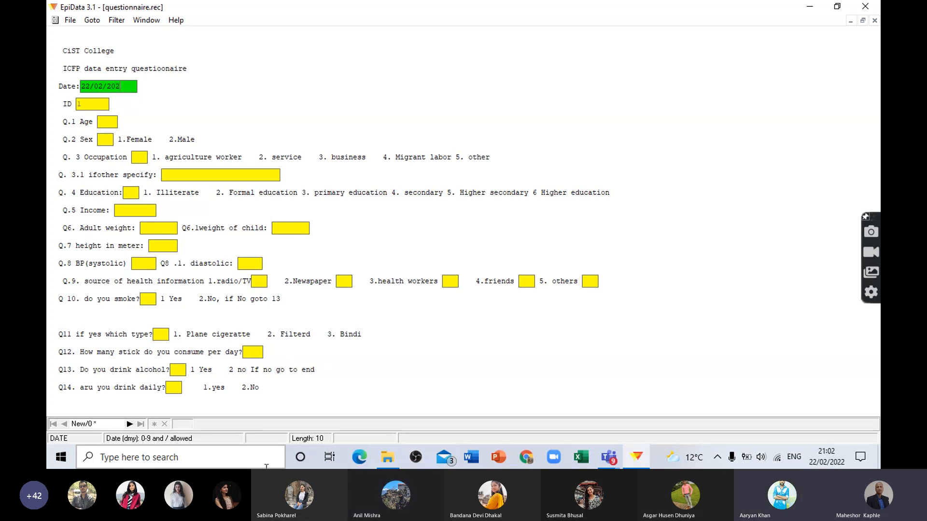
{"action": "type", "text": "2"}
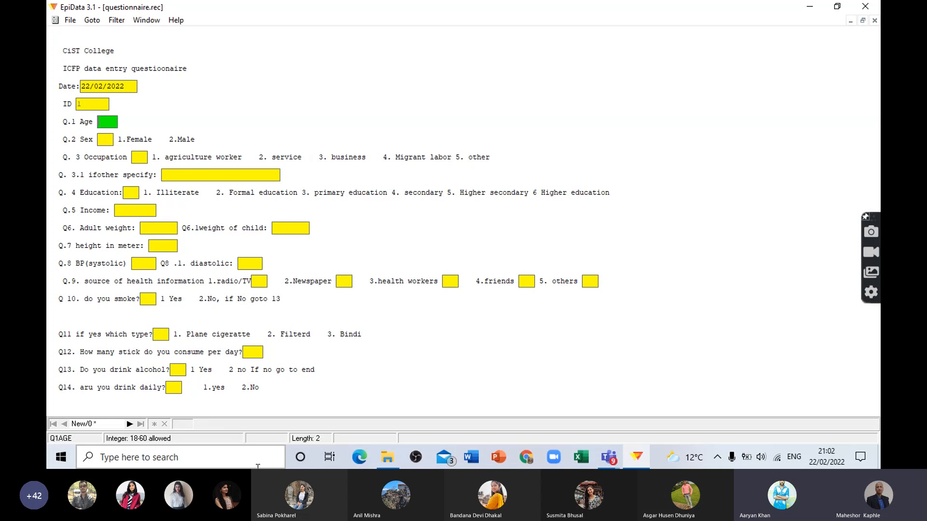
Step: Test the legal range of Q.1 Age by trying 90 and 12, and set the age to 60
{"action": "type", "text": "90"}
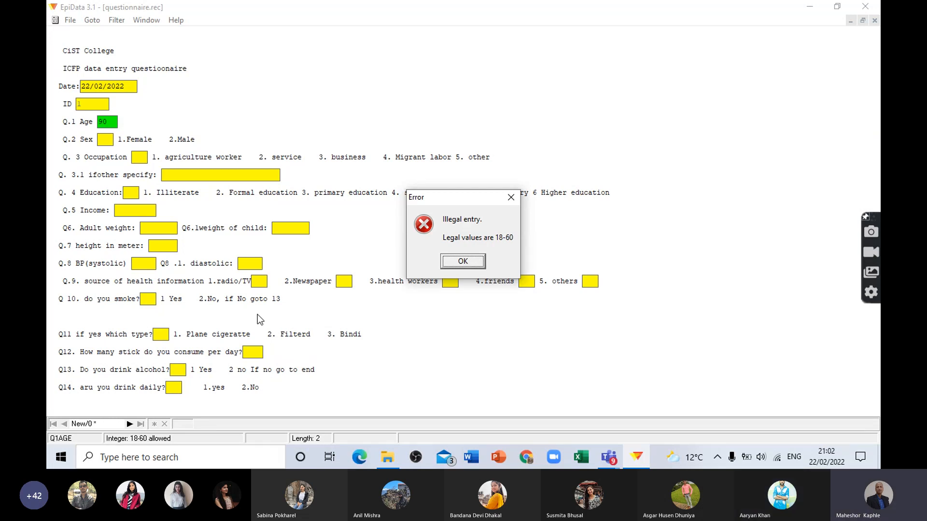
{"action": "left_click", "coordinate": [472, 263]}
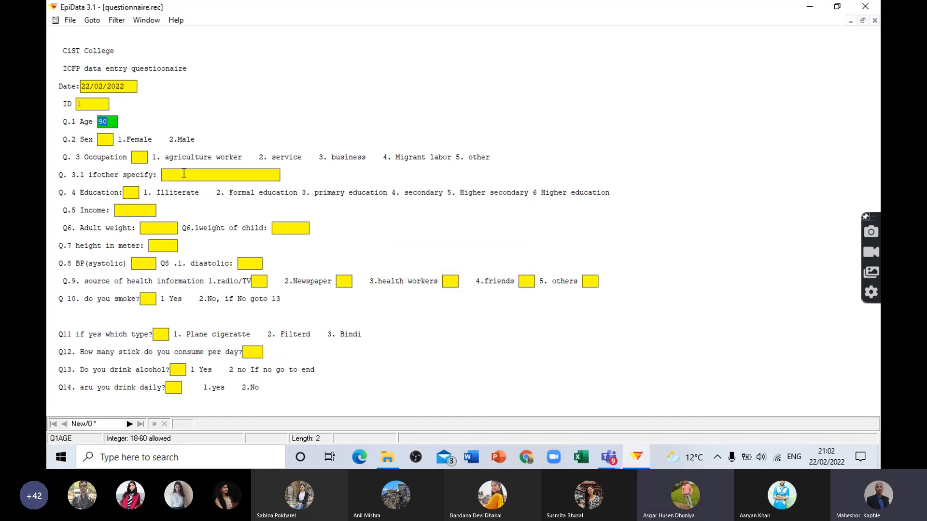
{"action": "key", "text": "BackSpace"}
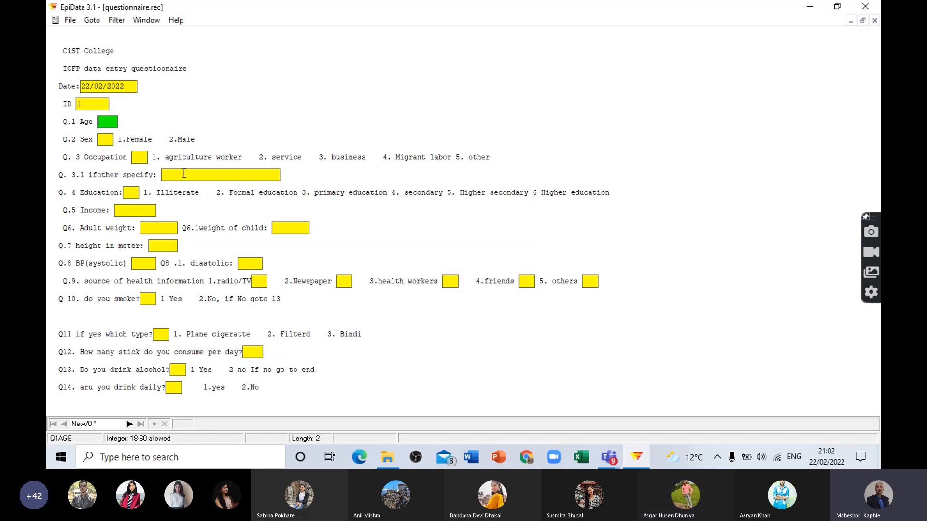
{"action": "type", "text": "12"}
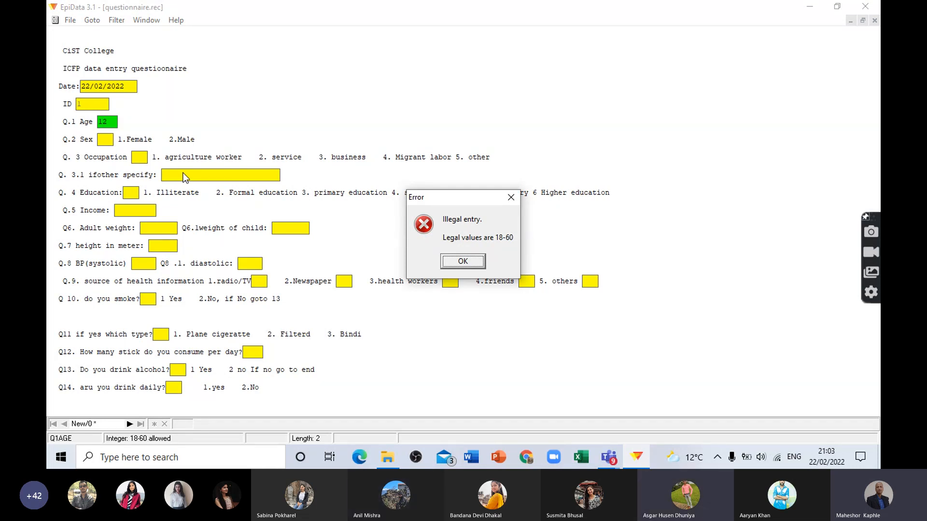
{"action": "left_click", "coordinate": [460, 260]}
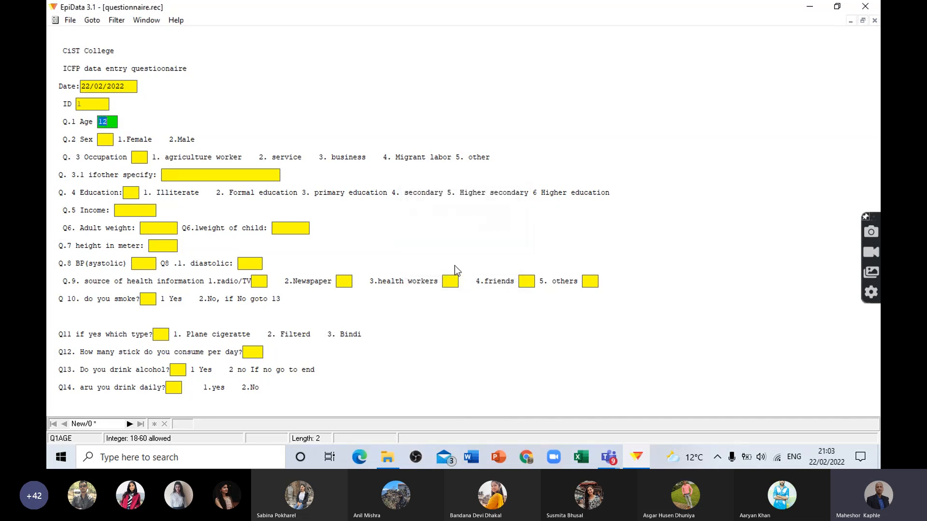
{"action": "type", "text": "60"}
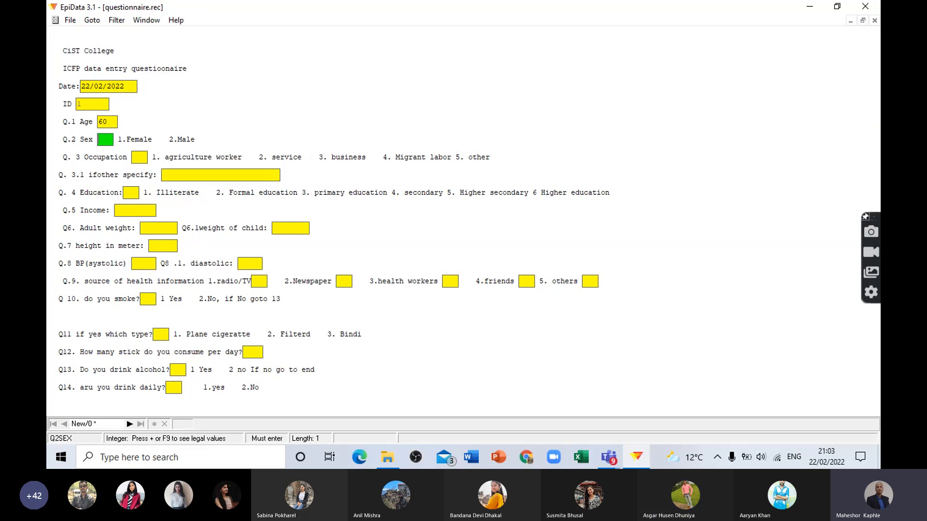
Step: Try twice to leave Q.2 Sex empty to test its must-enter check
{"action": "key", "text": "Return"}
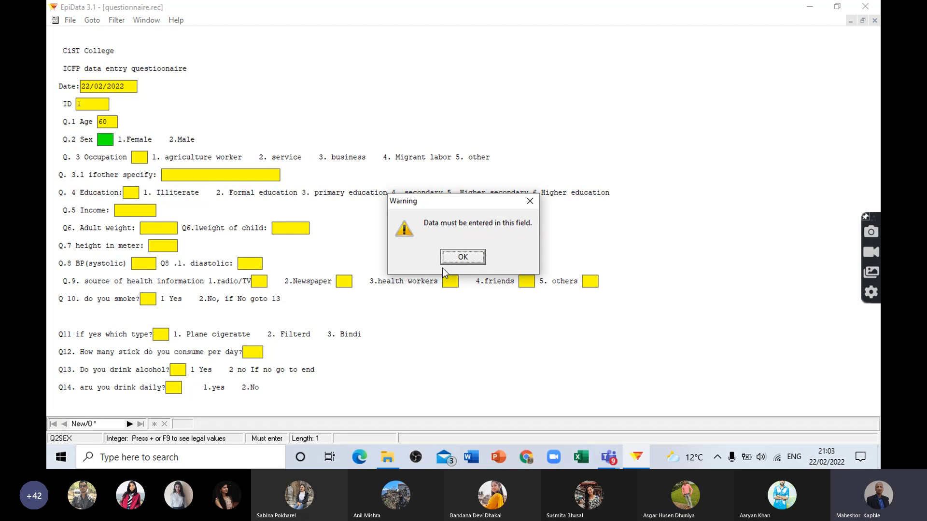
{"action": "left_click", "coordinate": [459, 258]}
{"action": "key", "text": "Return"}
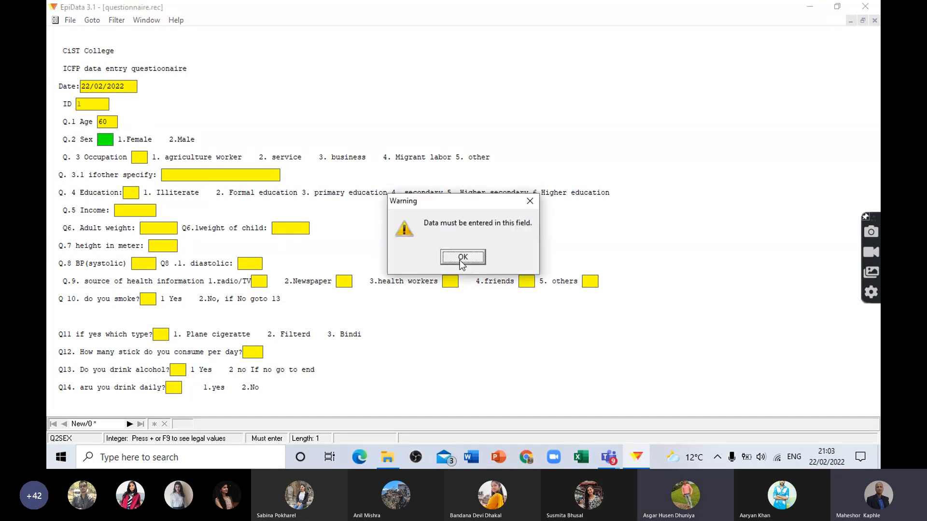
{"action": "left_click", "coordinate": [462, 258]}
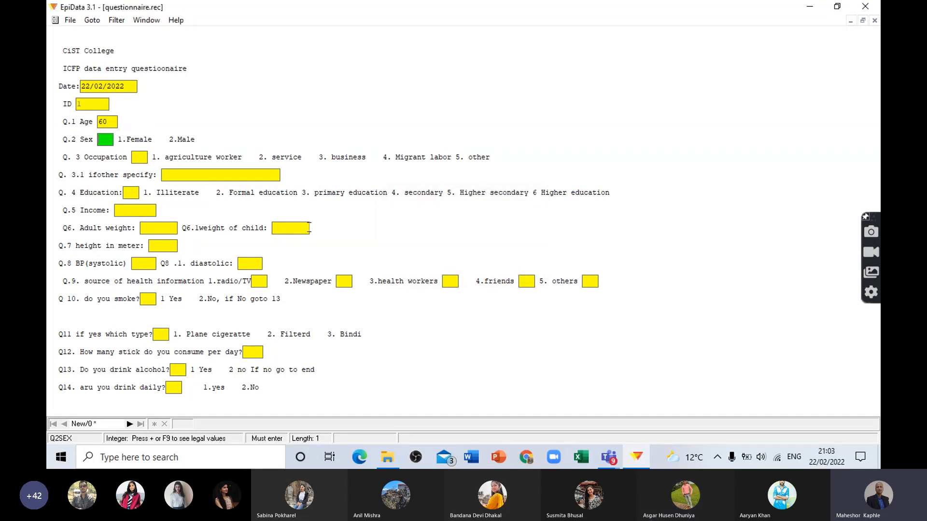
Step: Enter 1 for Q. 3 Occupation and go back to enter 1 for Q.2 Sex
{"action": "left_click", "coordinate": [144, 160]}
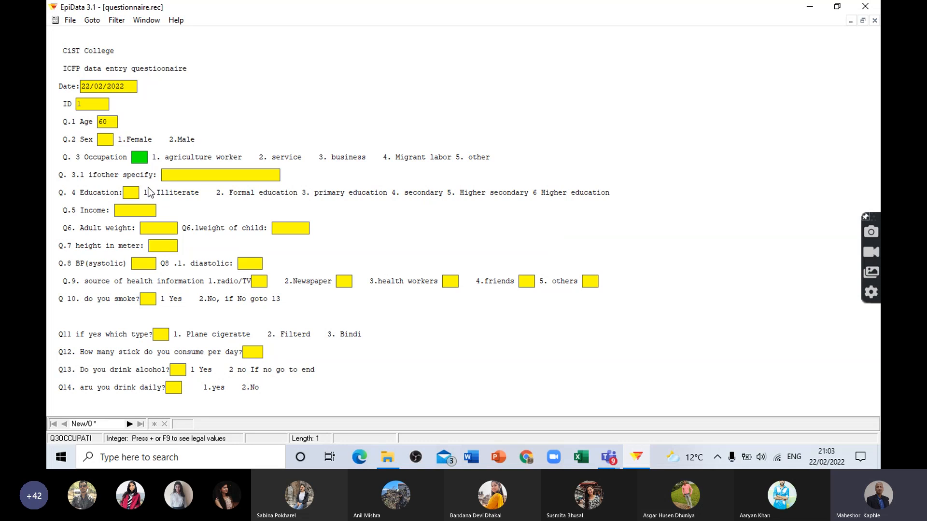
{"action": "type", "text": "1"}
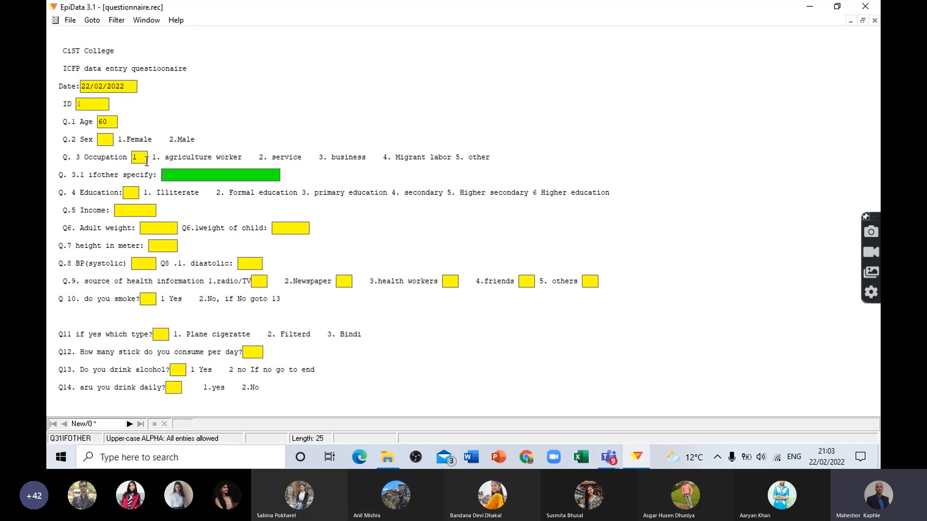
{"action": "left_click", "coordinate": [107, 139]}
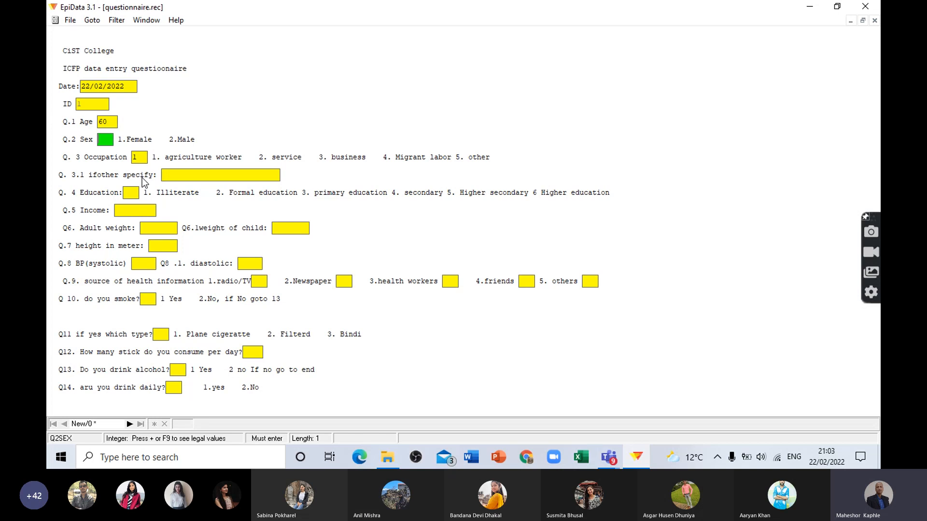
{"action": "type", "text": "1"}
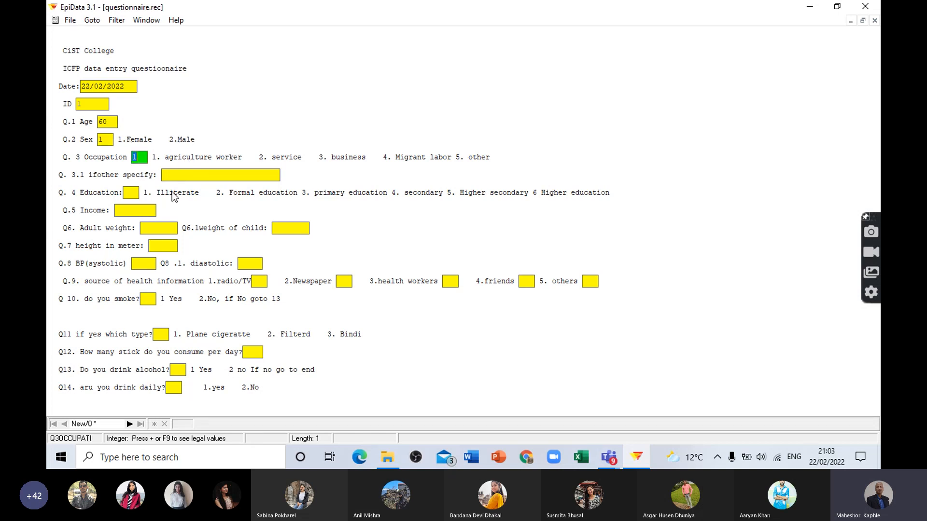
Step: Leave Q. 3.1 blank, then enter 5 for Q. 4 Education and 10000 for Q.5 Income
{"action": "key", "text": "Return"}
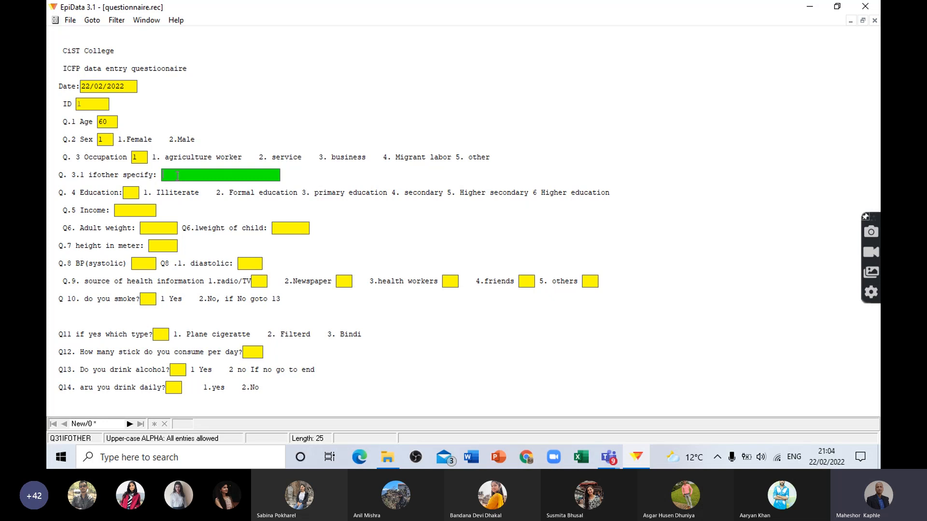
{"action": "key", "text": "Return"}
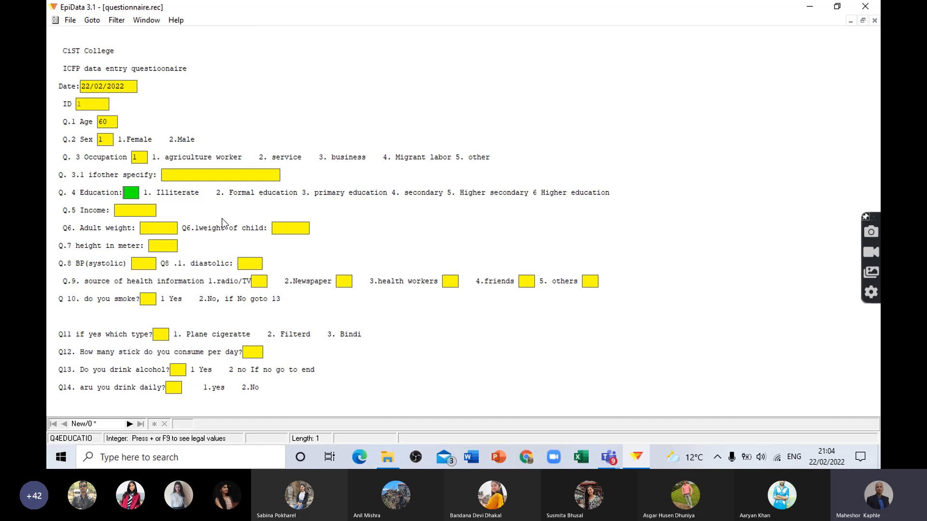
{"action": "type", "text": "5"}
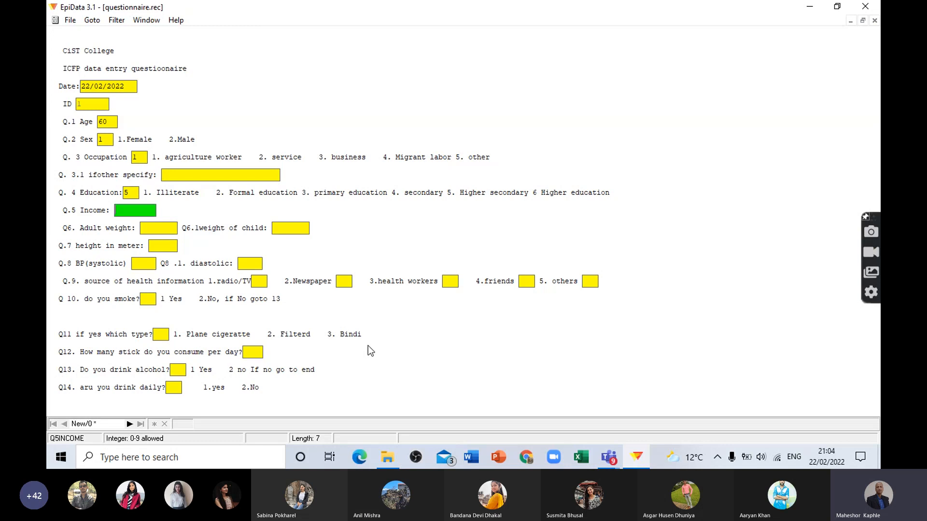
{"action": "type", "text": "10000"}
{"action": "key", "text": "Return"}
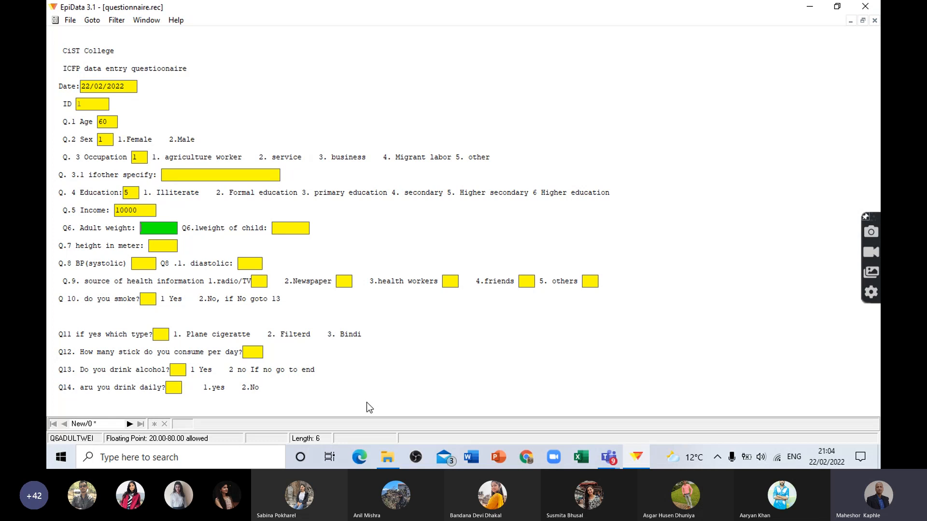
Step: Test the legal range of Q6. Adult weight by trying 19 and 91
{"action": "type", "text": "19"}
{"action": "key", "text": "Return"}
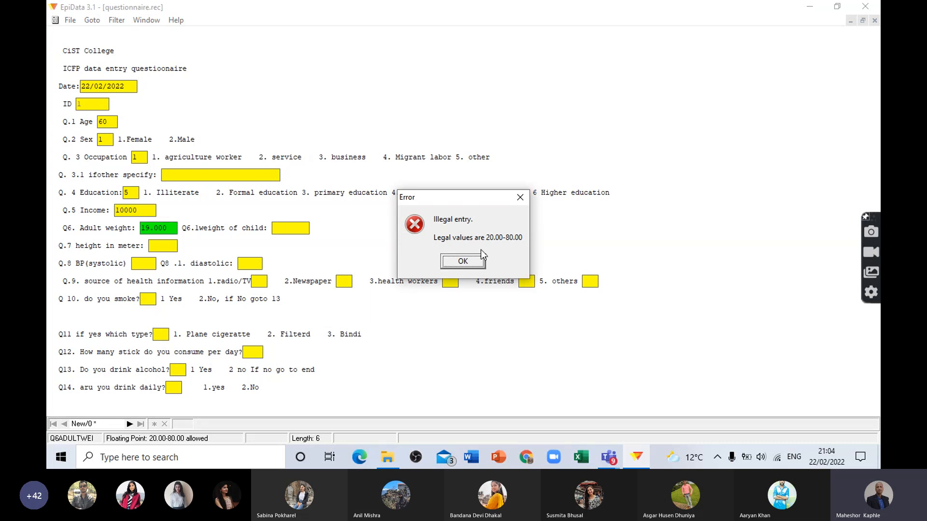
{"action": "left_click", "coordinate": [469, 262]}
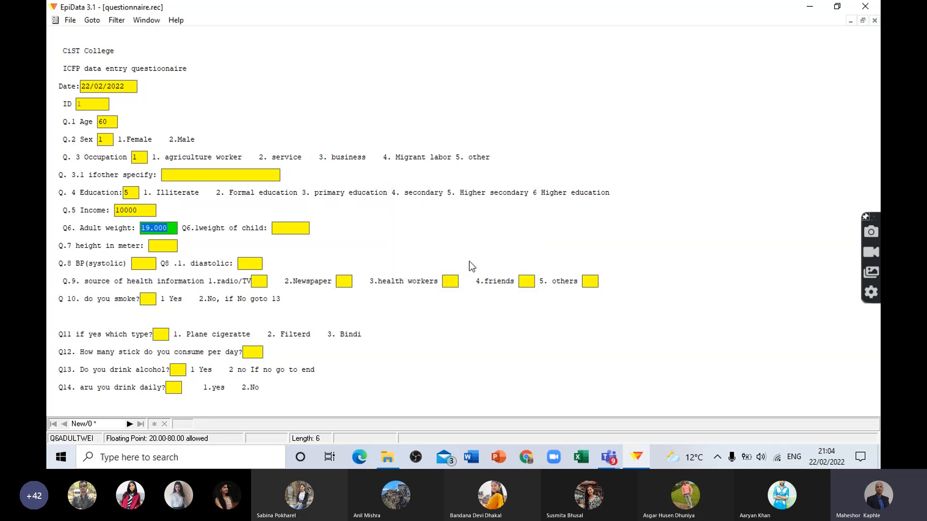
{"action": "type", "text": "91"}
{"action": "key", "text": "Return"}
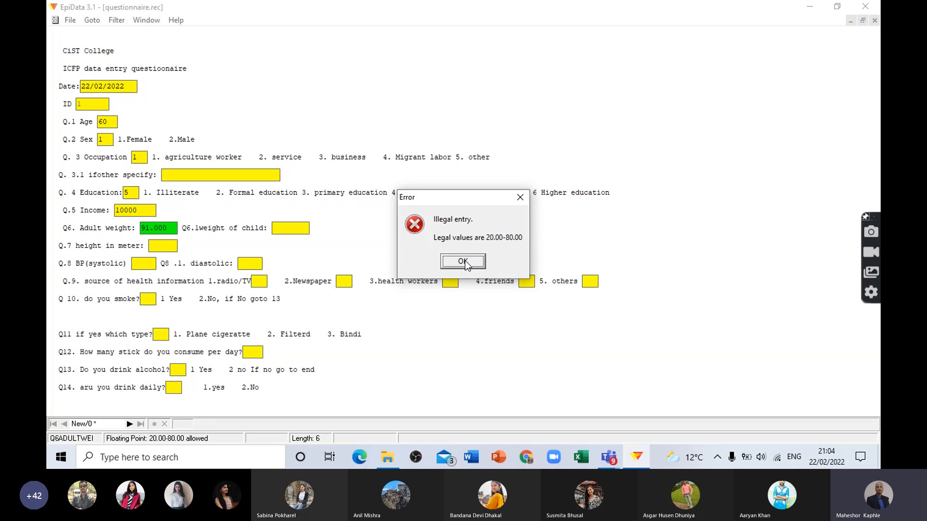
{"action": "left_click", "coordinate": [465, 261]}
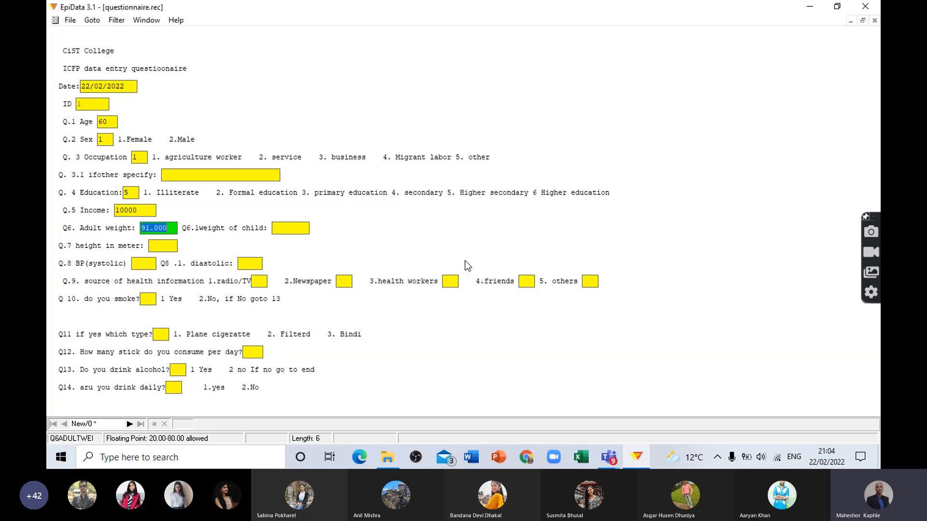
Step: Set Q6. Adult weight to 38 and Q6.1 weight of child to 14
{"action": "key", "text": "BackSpace"}
{"action": "type", "text": "33"}
{"action": "key", "text": "BackSpace"}
{"action": "key", "text": "BackSpace"}
{"action": "type", "text": "38"}
{"action": "key", "text": "Return"}
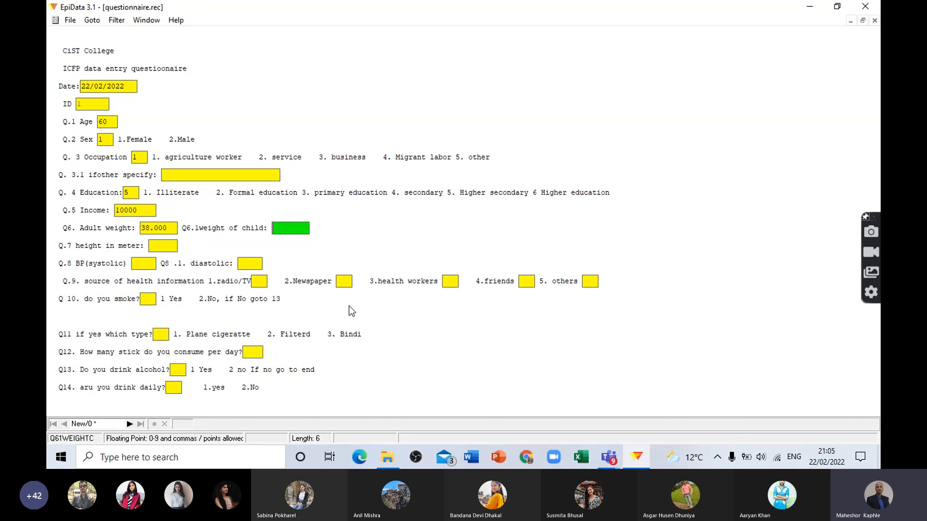
{"action": "type", "text": "14"}
{"action": "key", "text": "Return"}
Step: Test the legal range of Q.7 height in meter by trying 2, and set the height to 1.82
{"action": "type", "text": "2"}
{"action": "key", "text": "Return"}
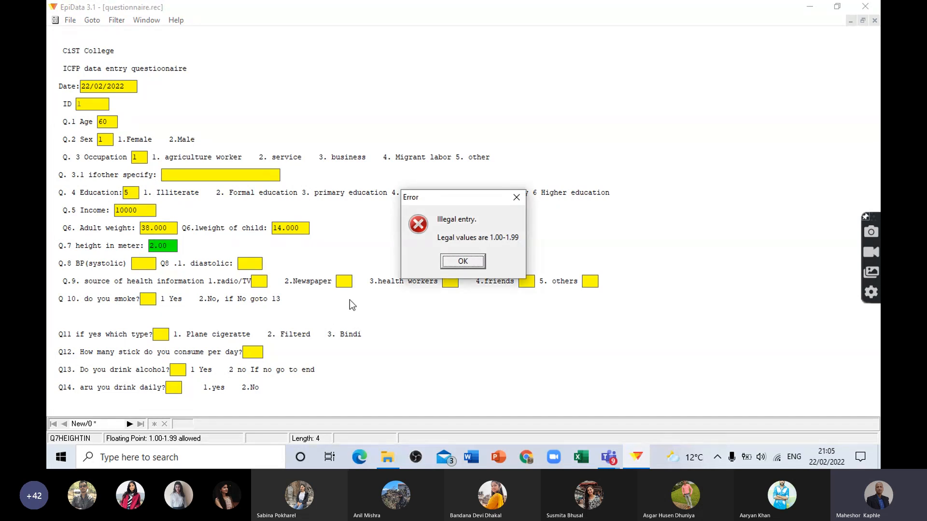
{"action": "left_click", "coordinate": [469, 263]}
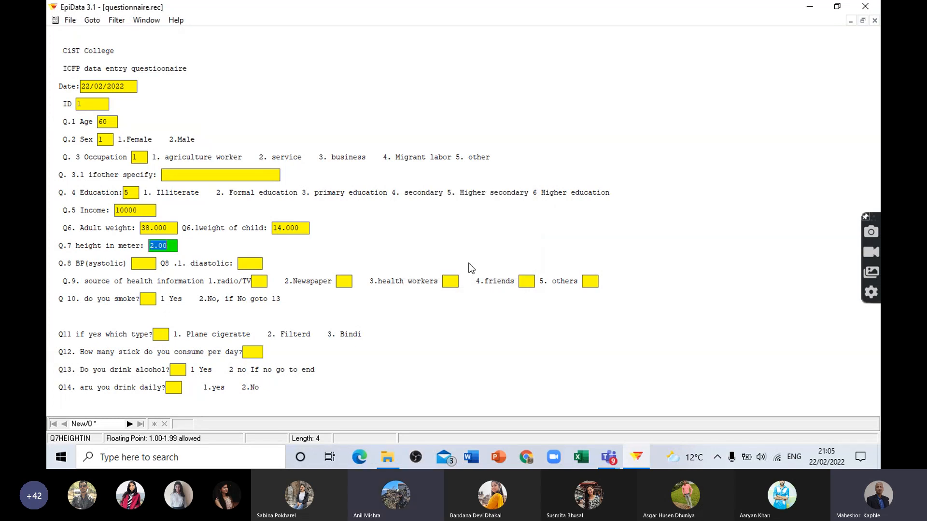
{"action": "type", "text": "1."}
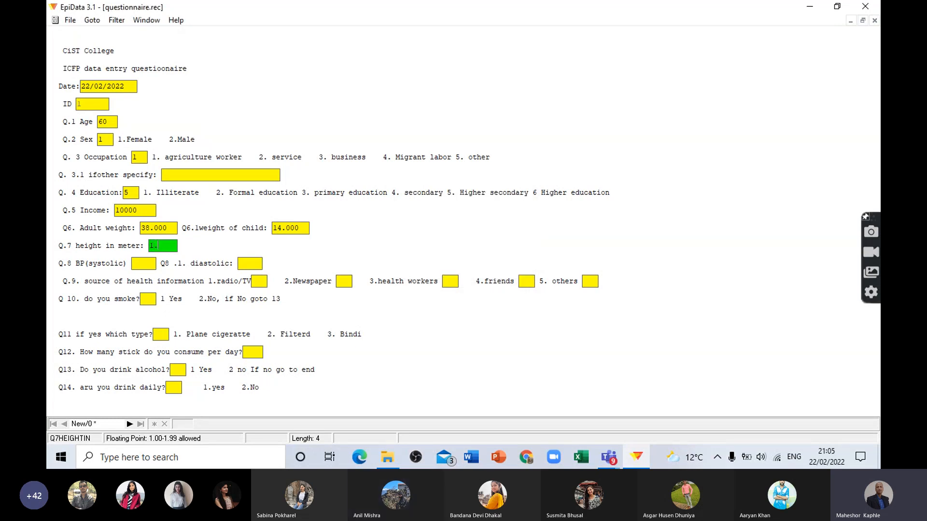
{"action": "type", "text": "82"}
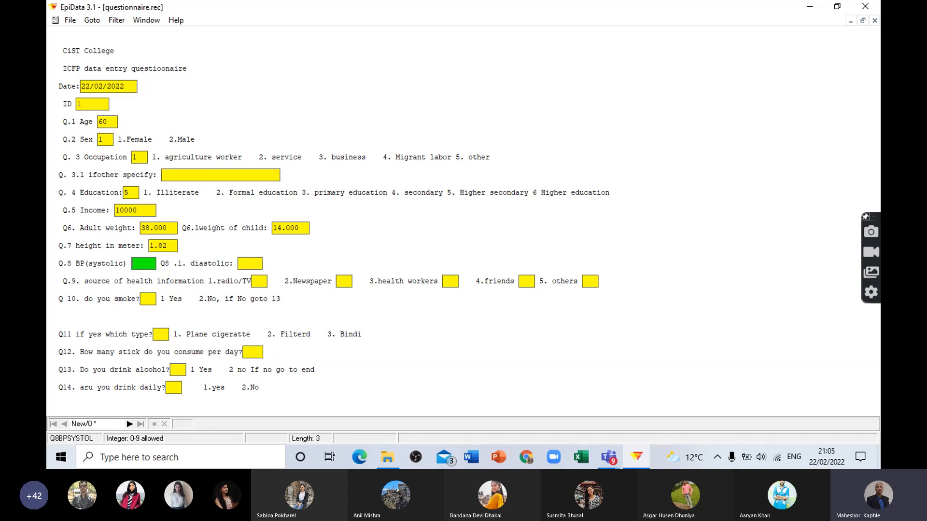
{"action": "type", "text": "120"}
{"action": "type", "text": "80"}
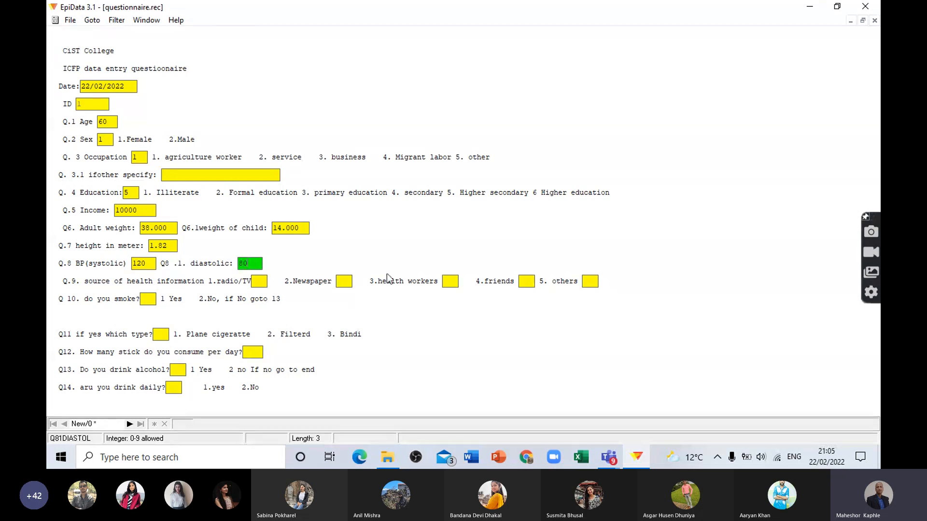
Step: Enter a Q.8 blood pressure of 120 systolic and 80 diastolic
{"action": "key", "text": "Return"}
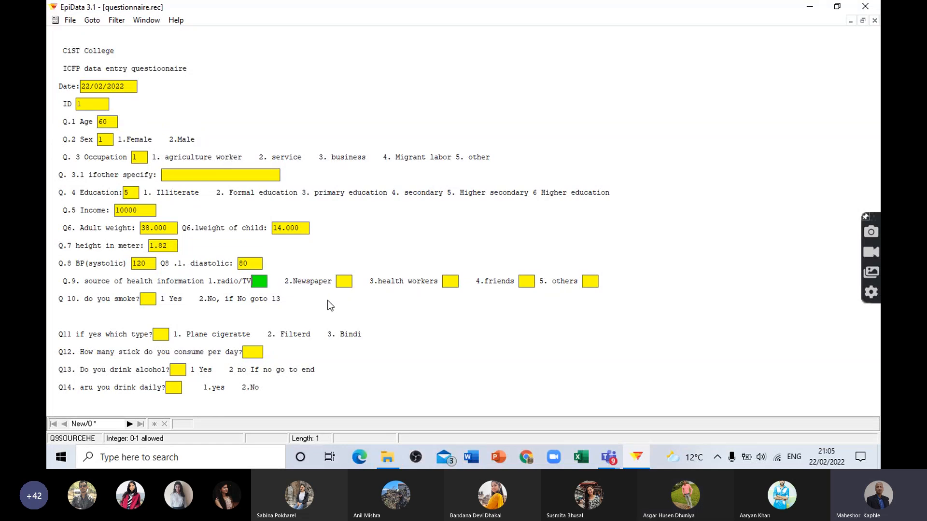
Step: Enter 0, 1, 0, 1, 0 for the five Q.9 health information sources, and answer Q 10 on smoking with 1, changing it to 2
{"action": "type", "text": "010101"}
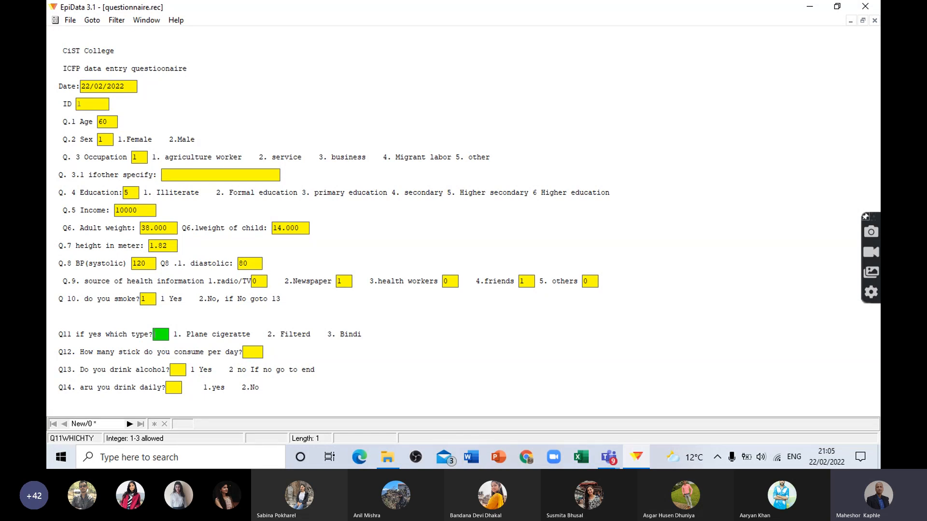
{"action": "left_click", "coordinate": [153, 299]}
{"action": "left_click_drag", "start_coordinate": [153, 301], "coordinate": [125, 296]}
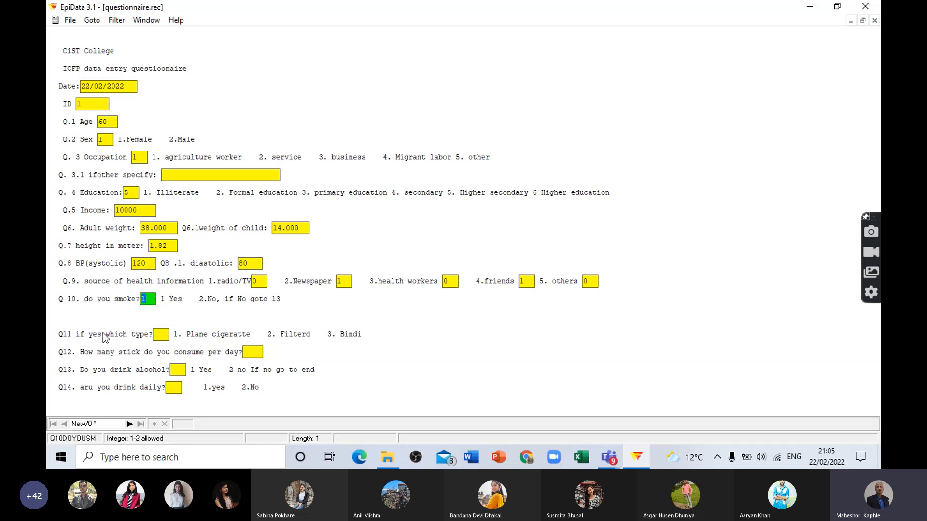
{"action": "type", "text": "2"}
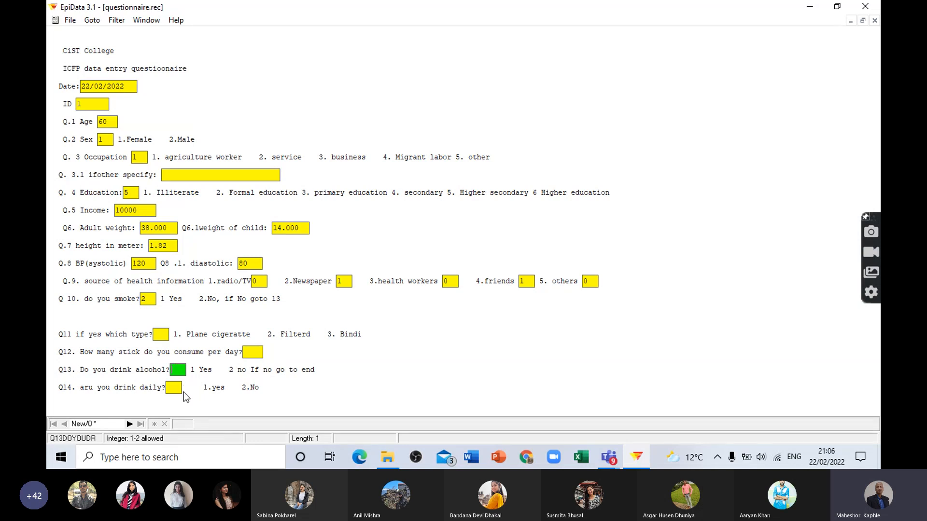
Step: Test the Q13 alcohol jump by answering 2 without saving the record, then answering 1 and returning to Q13
{"action": "type", "text": "2"}
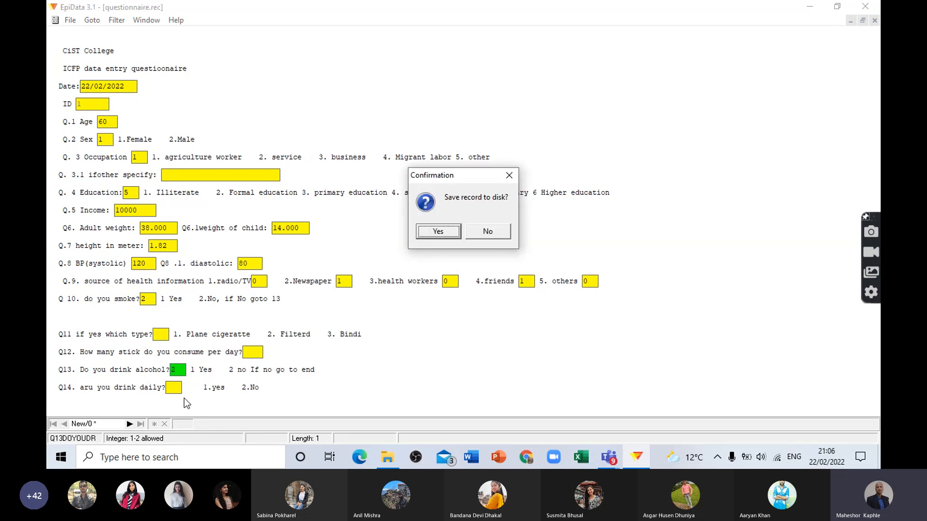
{"action": "left_click", "coordinate": [488, 231]}
{"action": "left_click", "coordinate": [180, 370]}
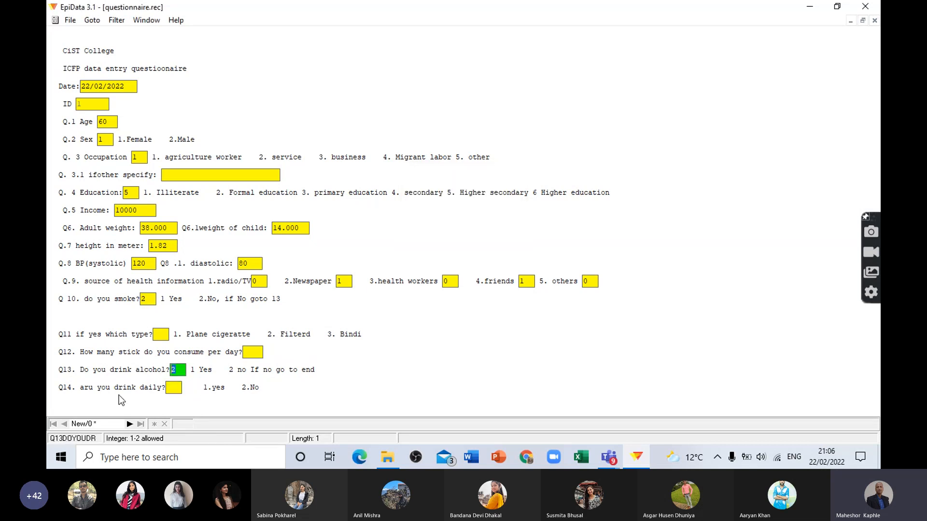
{"action": "type", "text": "1"}
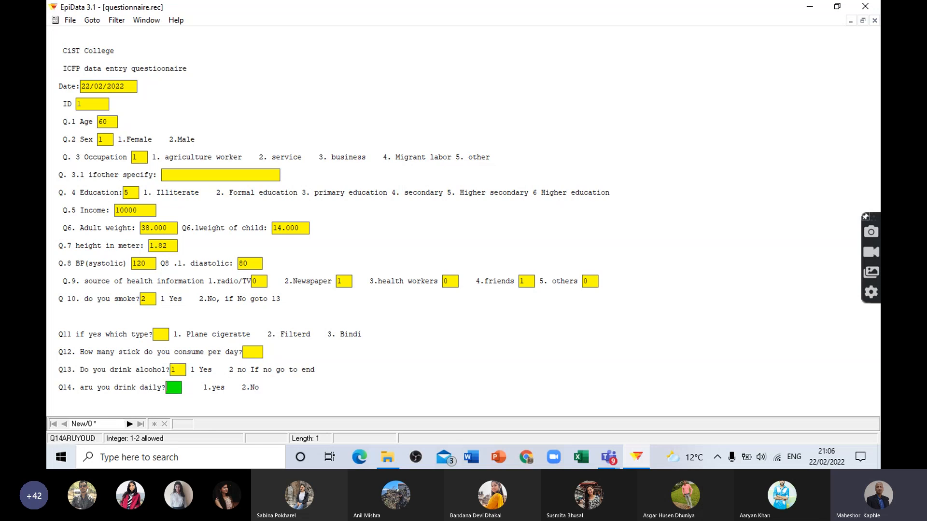
{"action": "left_click", "coordinate": [183, 370]}
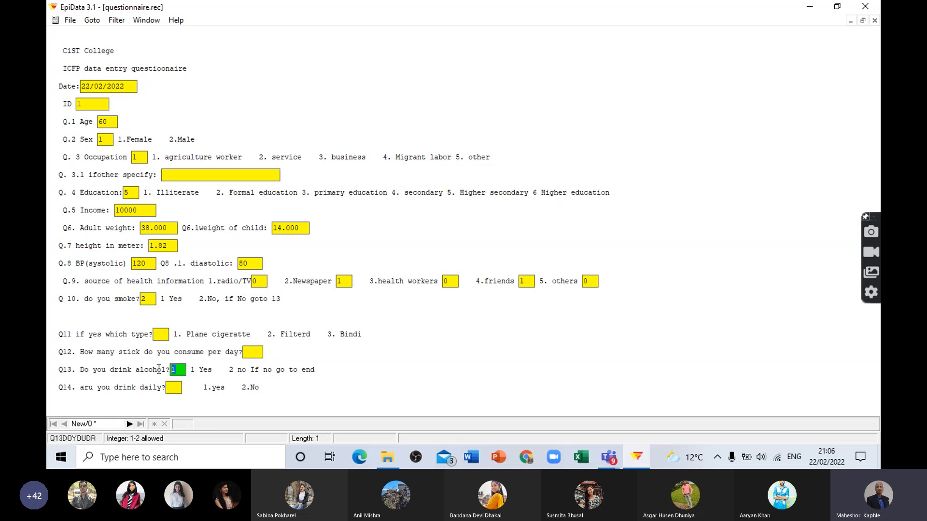
Step: Answer Q13 on drinking alcohol with 2 and save the first record to disk
{"action": "type", "text": "2"}
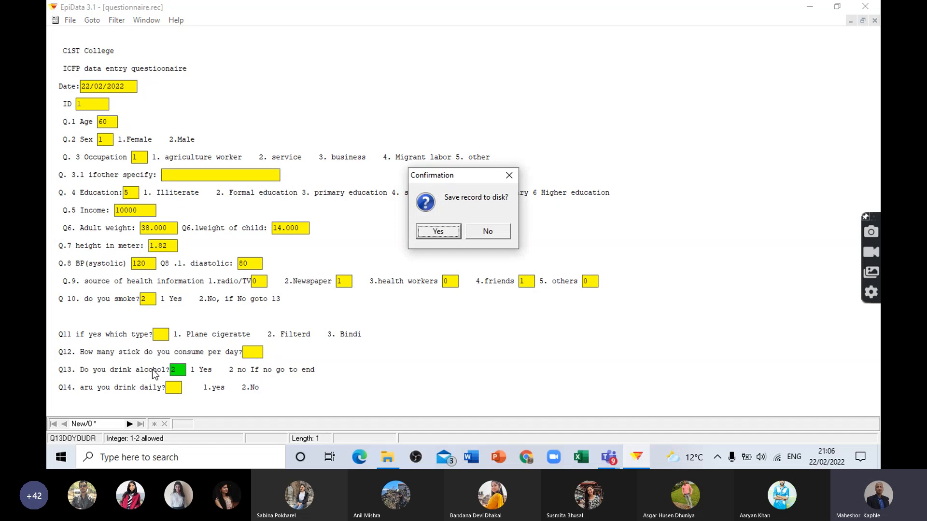
{"action": "left_click", "coordinate": [432, 235]}
{"action": "left_click", "coordinate": [432, 237]}
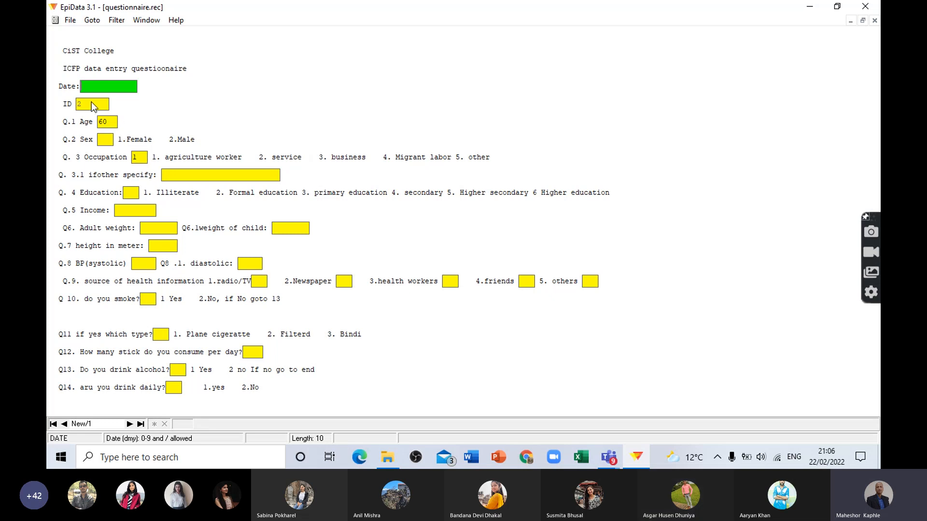
Step: Enter the date 22/02/2022 in the second record, keep the repeated age, and enter 2 for Q.2 Sex
{"action": "left_click", "coordinate": [108, 122]}
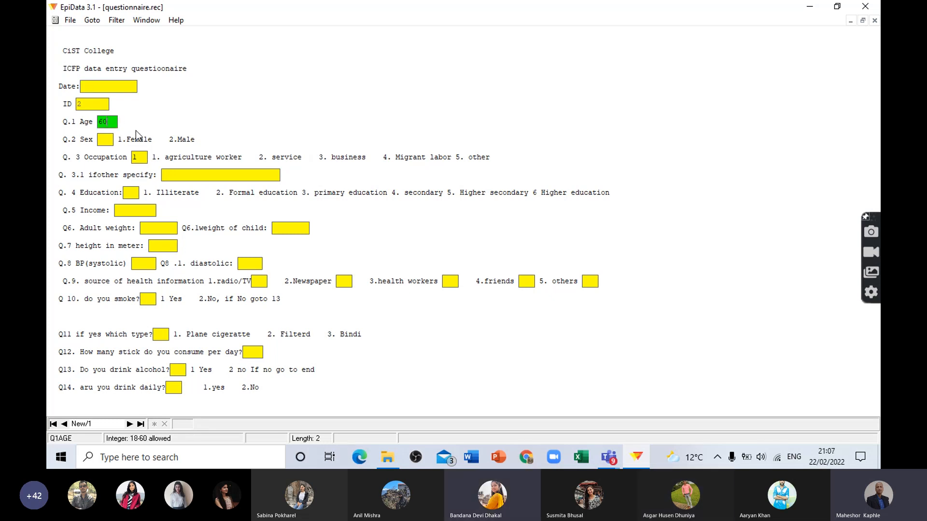
{"action": "left_click", "coordinate": [96, 87]}
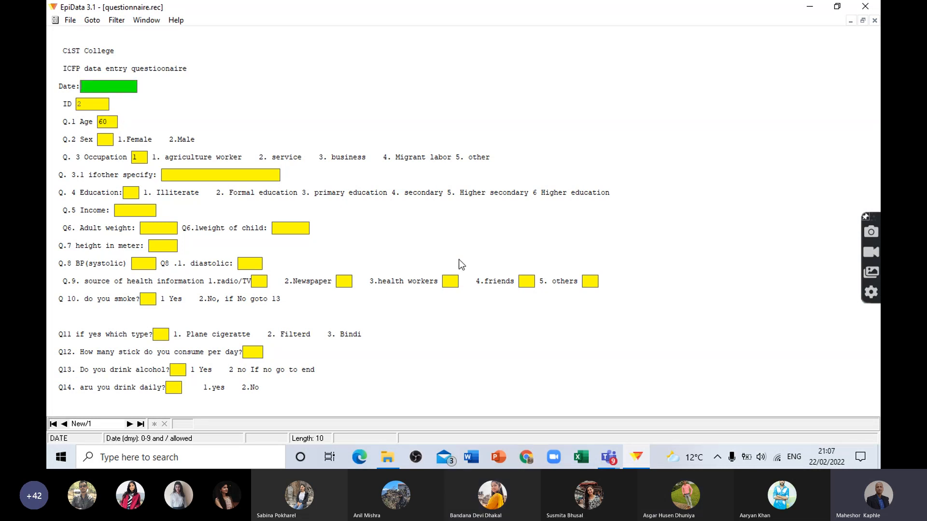
{"action": "type", "text": "22/02/"}
{"action": "key", "text": "Return"}
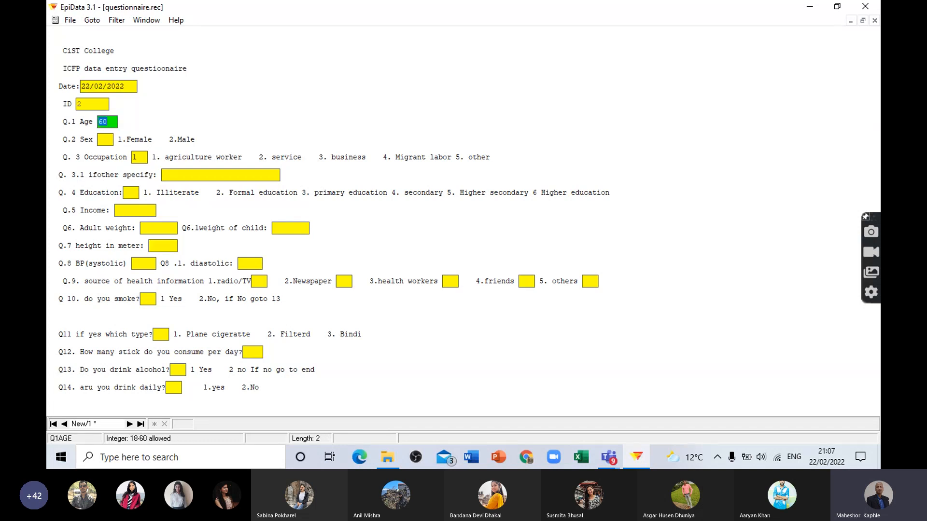
{"action": "key", "text": "Return"}
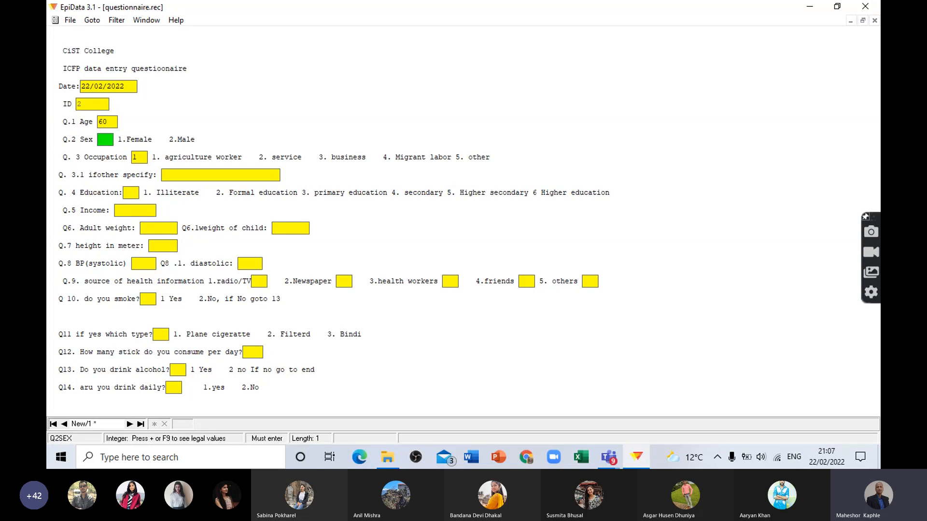
{"action": "type", "text": "2"}
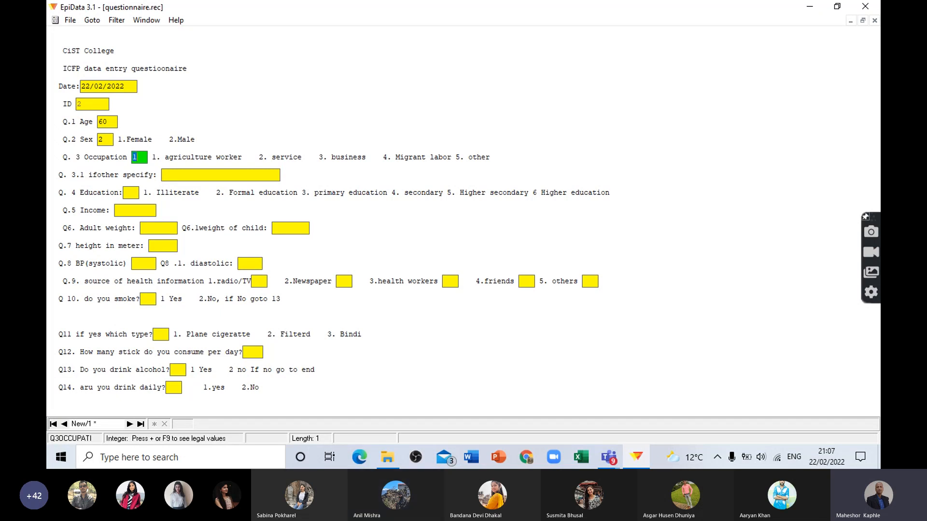
Step: Return to Q.1 Age in the second record, test its legal range with 62, and set the age to 55
{"action": "left_click", "coordinate": [113, 121]}
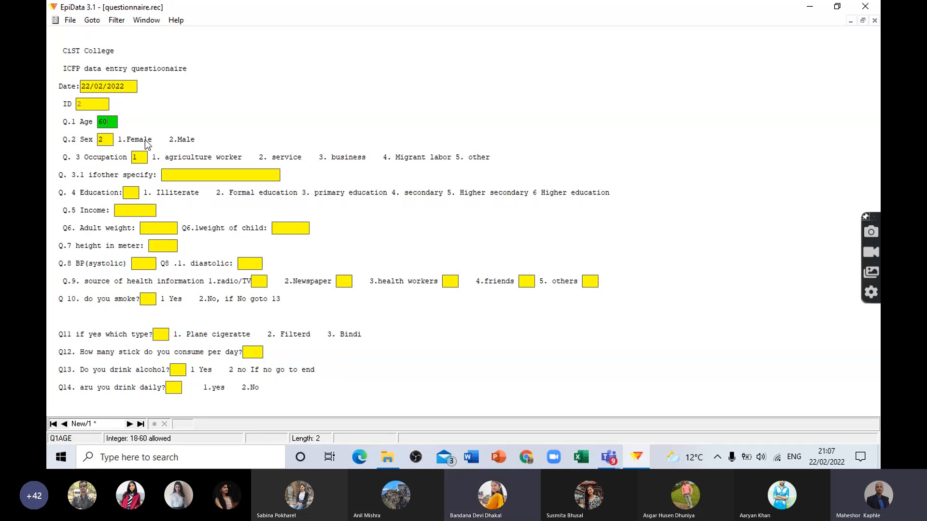
{"action": "key", "text": "Up"}
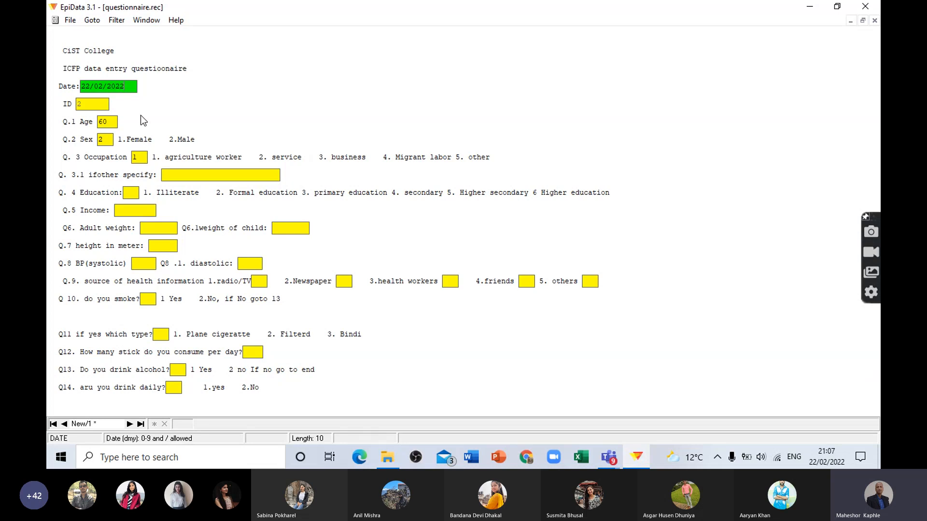
{"action": "key", "text": "Down"}
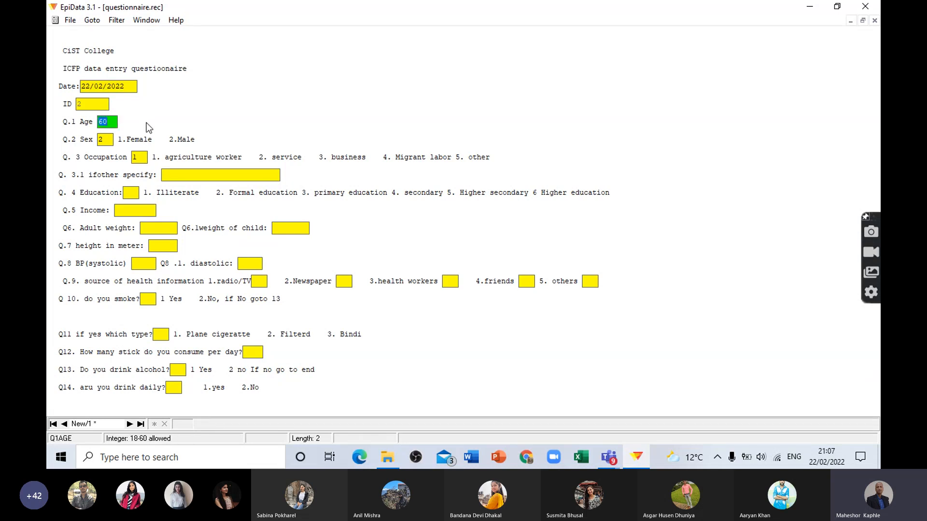
{"action": "type", "text": "62"}
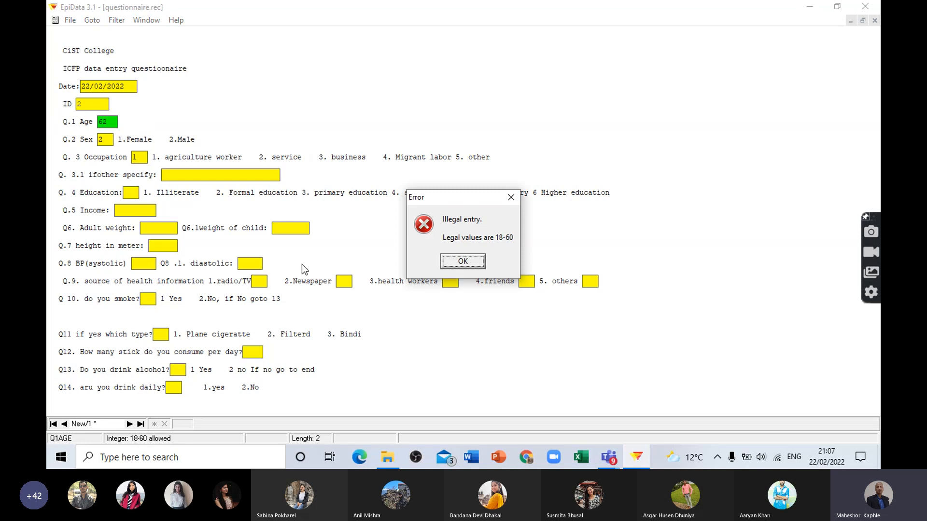
{"action": "left_click", "coordinate": [463, 261]}
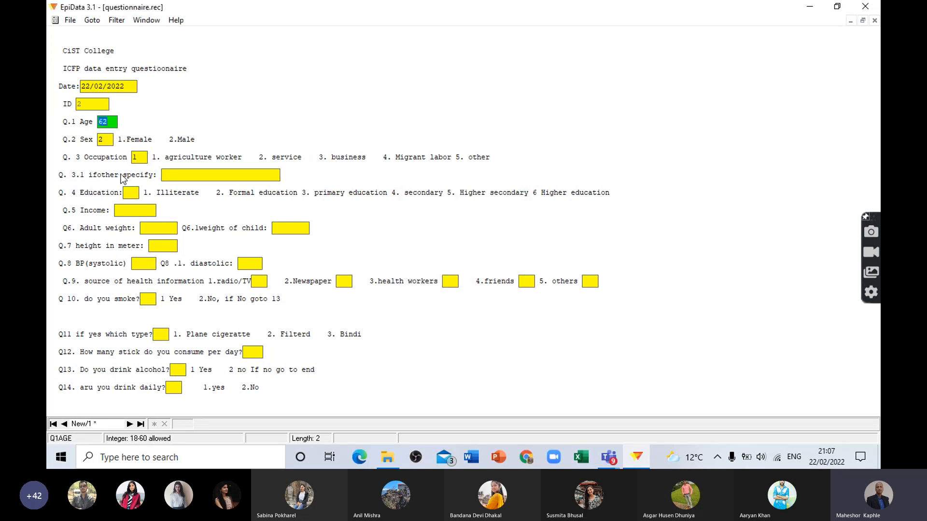
{"action": "type", "text": "55"}
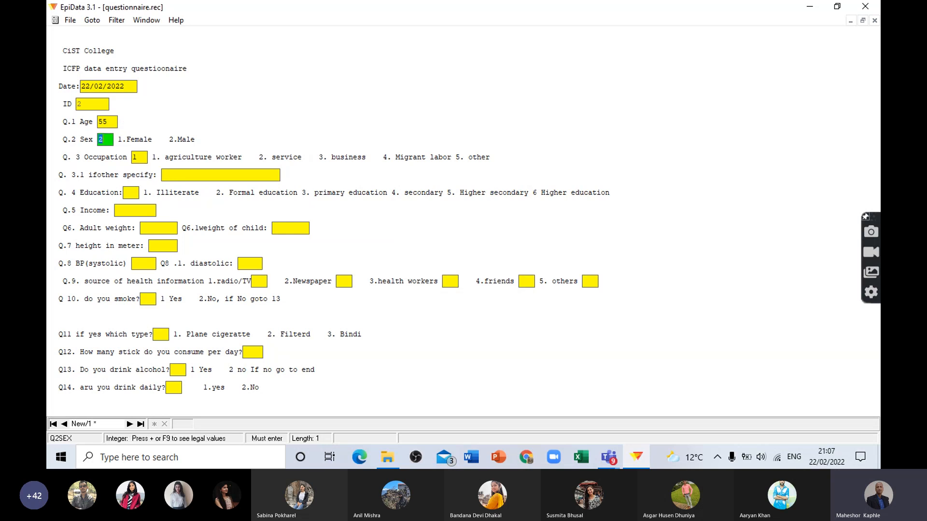
Step: Keep the sex and occupation answers in the second record, then enter 6 for Q. 4 Education and 20000 for Q.5 Income
{"action": "key", "text": "Return"}
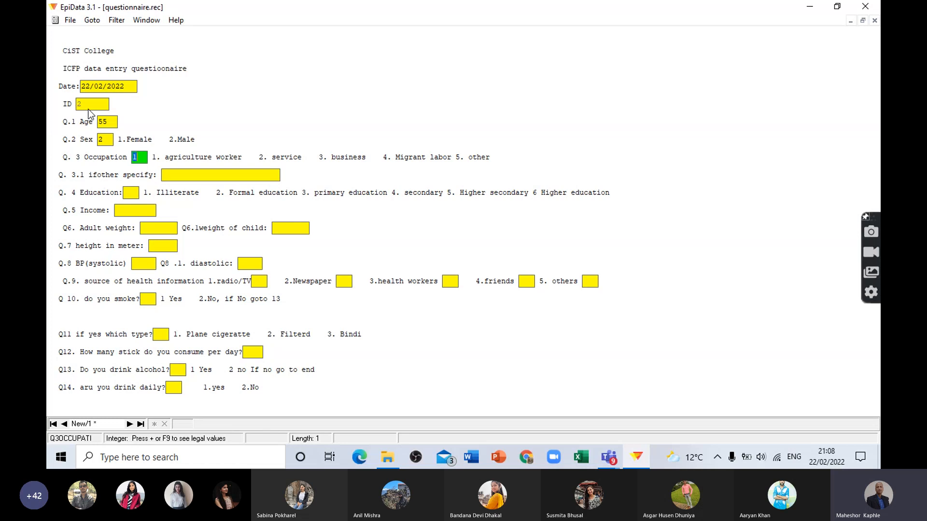
{"action": "left_click", "coordinate": [134, 189]}
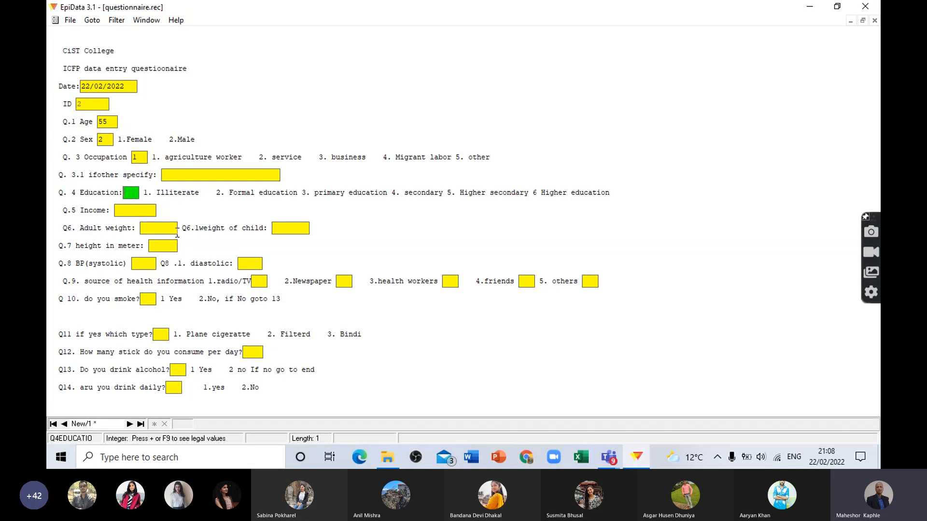
{"action": "type", "text": "6"}
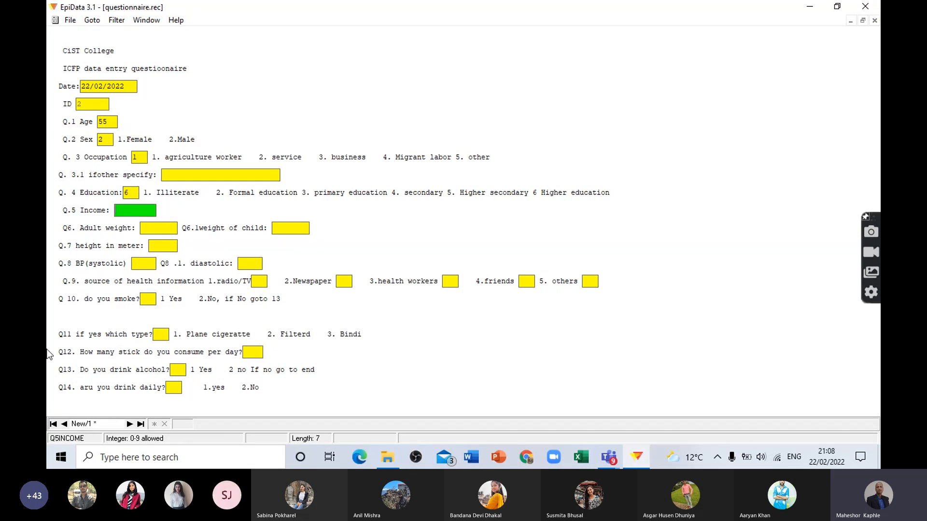
{"action": "type", "text": "20000"}
{"action": "key", "text": "Return"}
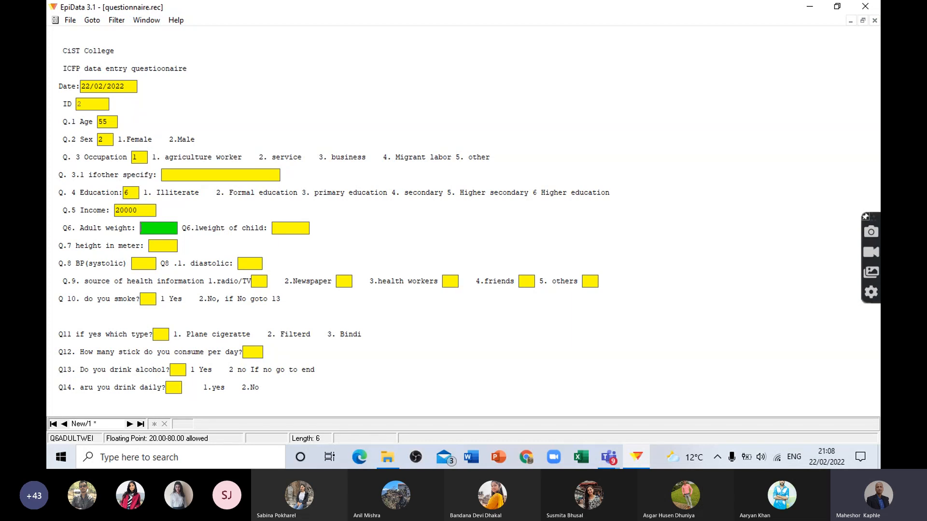
Step: Enter an adult weight of 55, a child weight of 12 and a height of 1.55 metres in the second record
{"action": "type", "text": "55"}
{"action": "key", "text": "Return"}
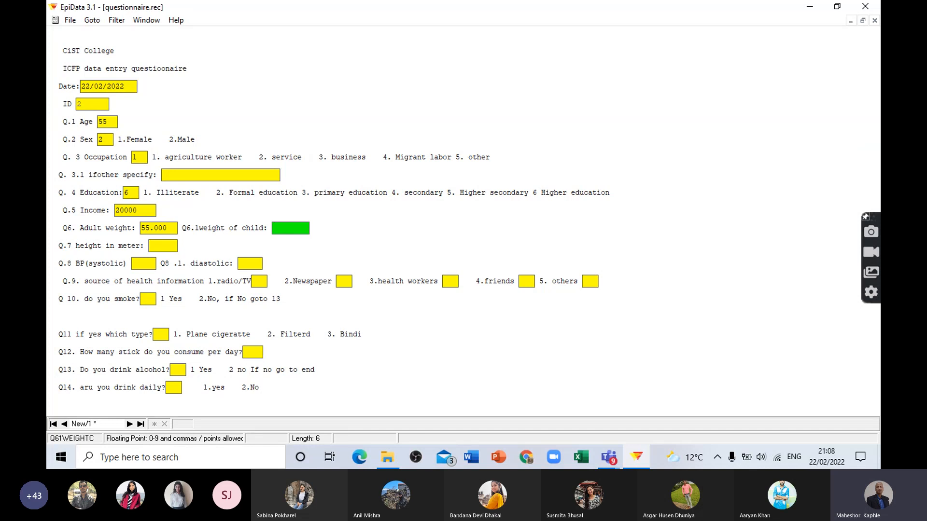
{"action": "type", "text": "12"}
{"action": "key", "text": "Return"}
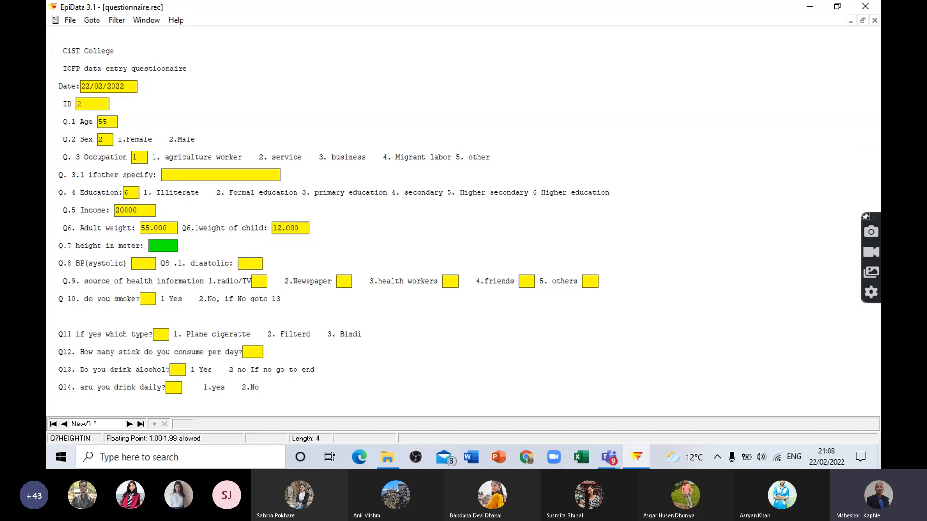
{"action": "type", "text": "1.55"}
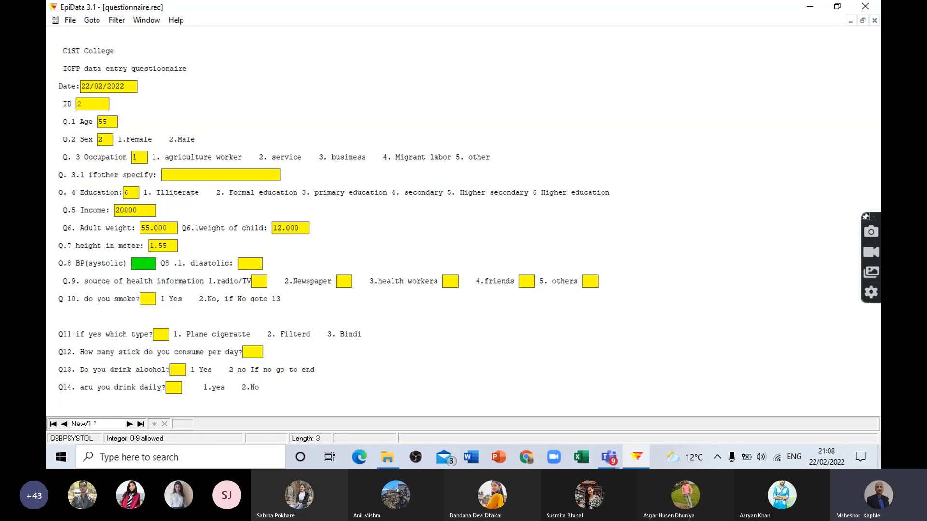
{"action": "type", "text": "130"}
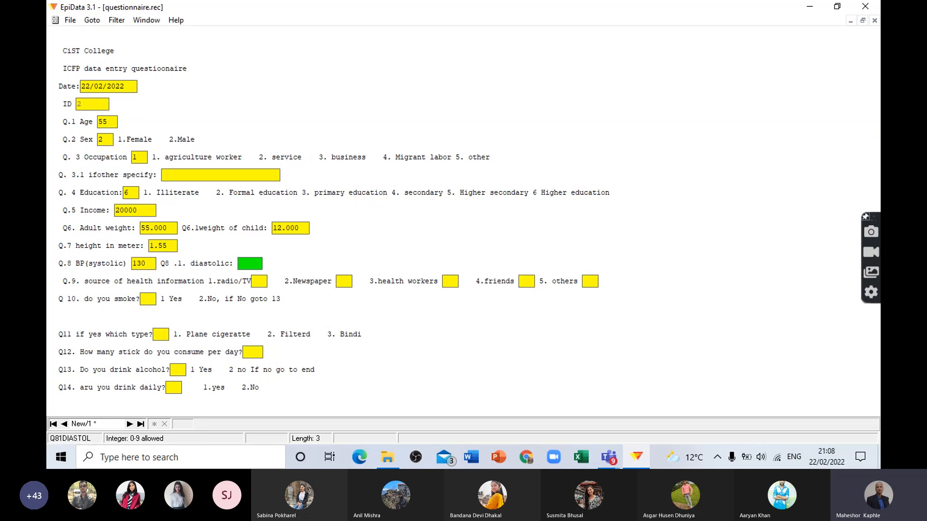
{"action": "type", "text": "90"}
Step: Enter the Q.8 blood pressure in the second record as 130 systolic and 90 diastolic
{"action": "key", "text": "Return"}
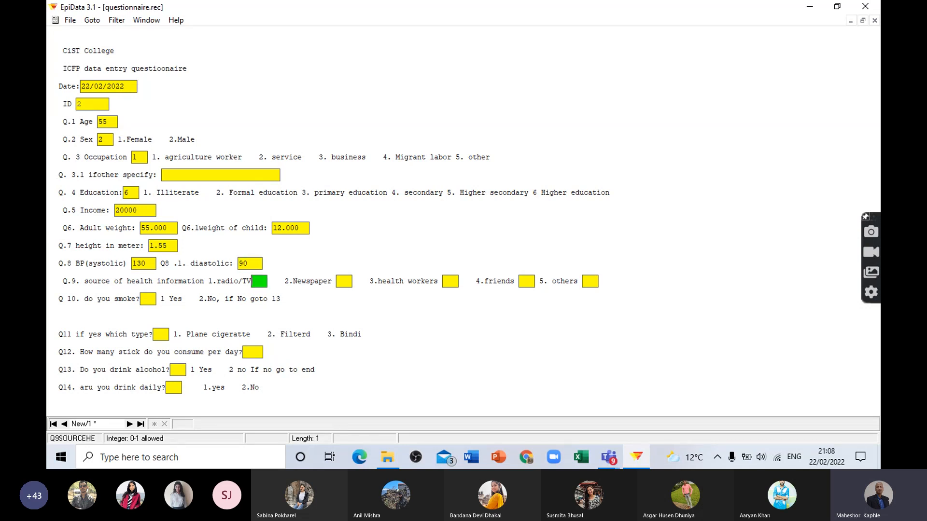
Step: Enter 0, 1, 0, 1, 1 for the five Q.9 health information sources, and answer Q10 with 1 and Q11 with 2
{"action": "type", "text": "0"}
{"action": "type", "text": "1"}
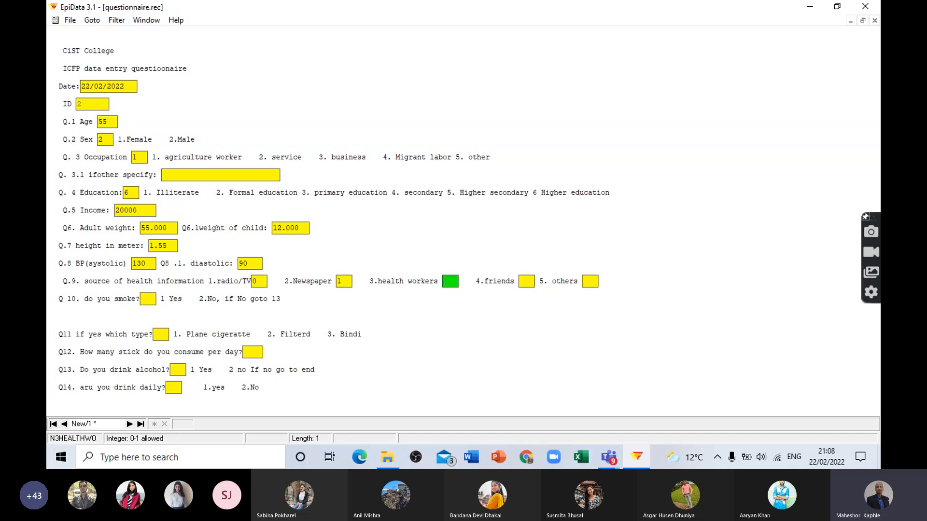
{"action": "type", "text": "01"}
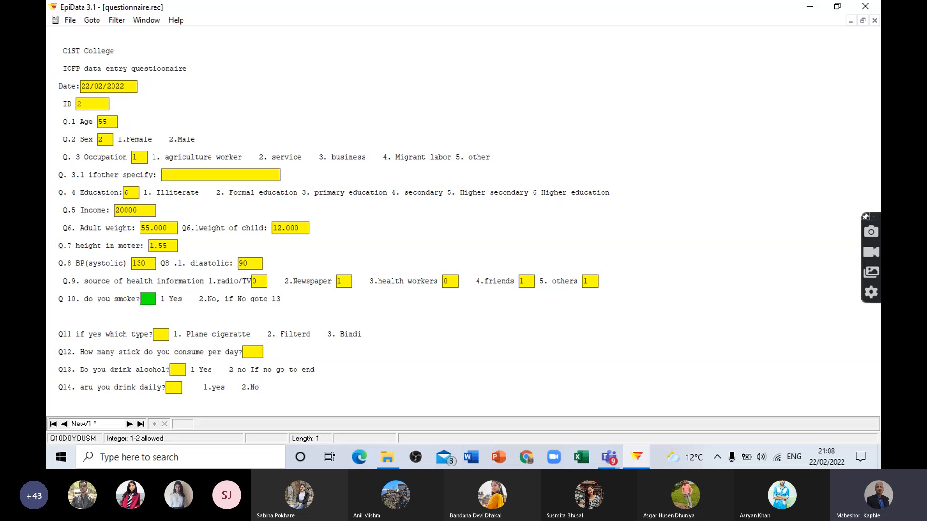
{"action": "type", "text": "1"}
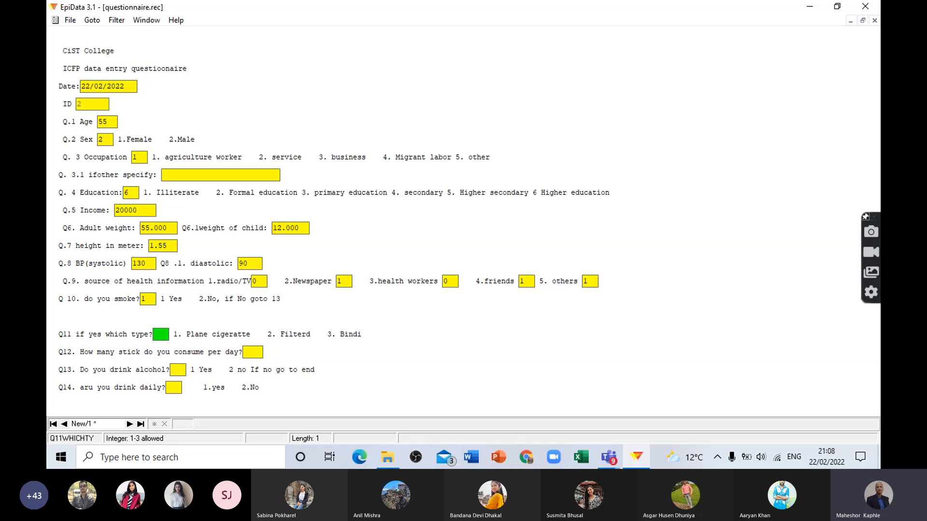
{"action": "type", "text": "12"}
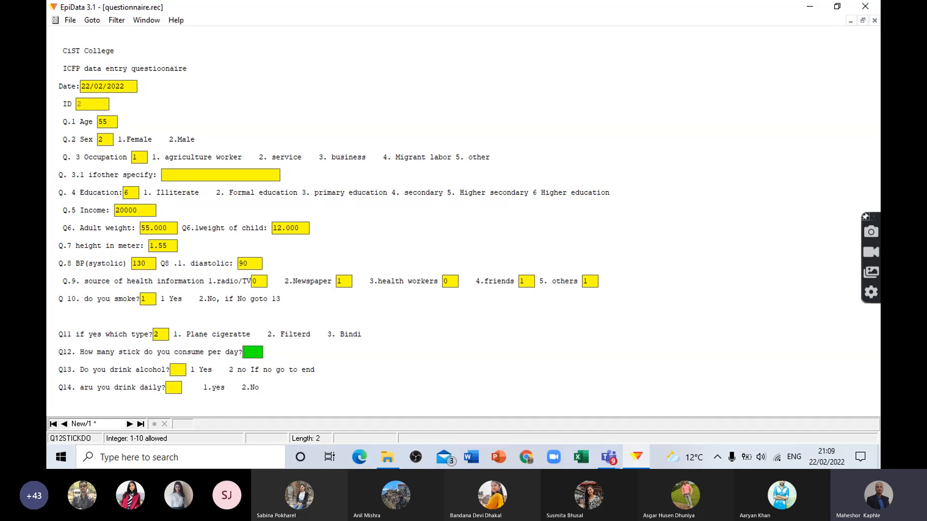
{"action": "type", "text": "11"}
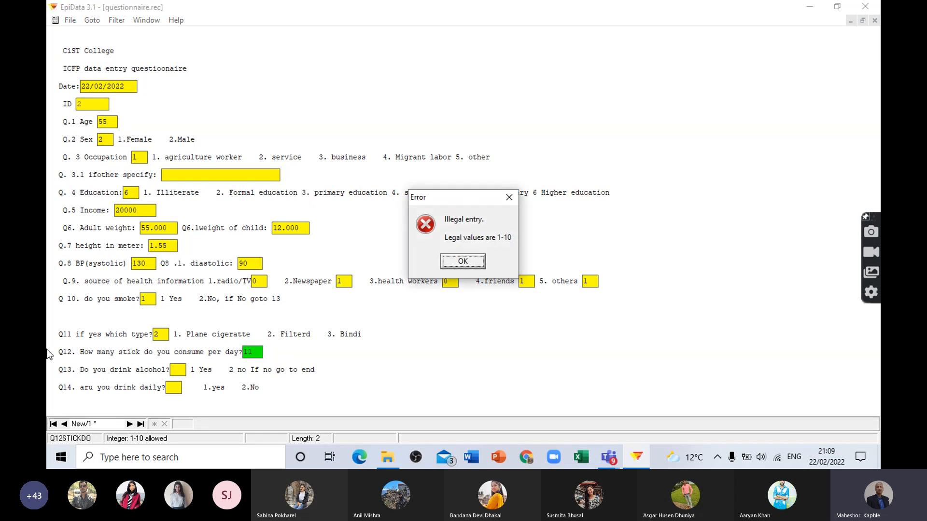
Step: Test the legal range of Q12 sticks per day with 11, and set the answer to 8
{"action": "left_click", "coordinate": [453, 262]}
{"action": "key", "text": "BackSpace"}
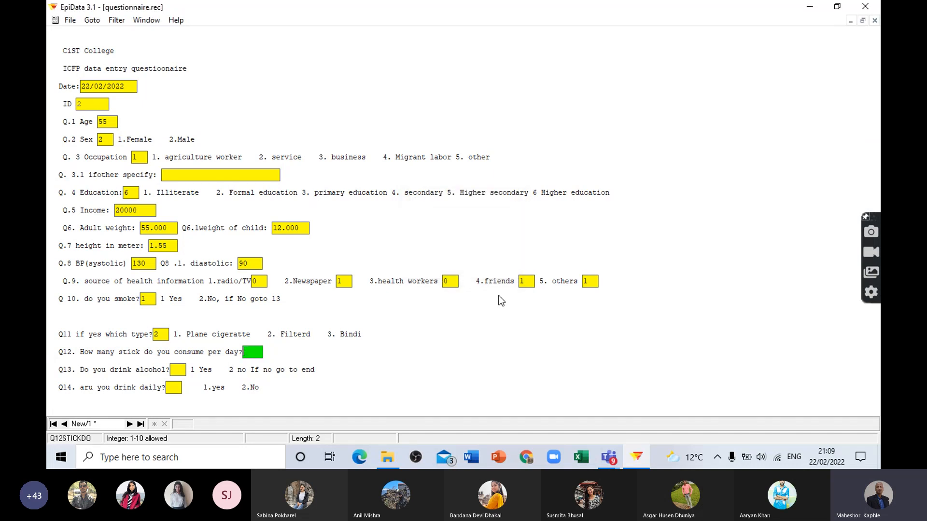
{"action": "type", "text": "8"}
{"action": "key", "text": "Return"}
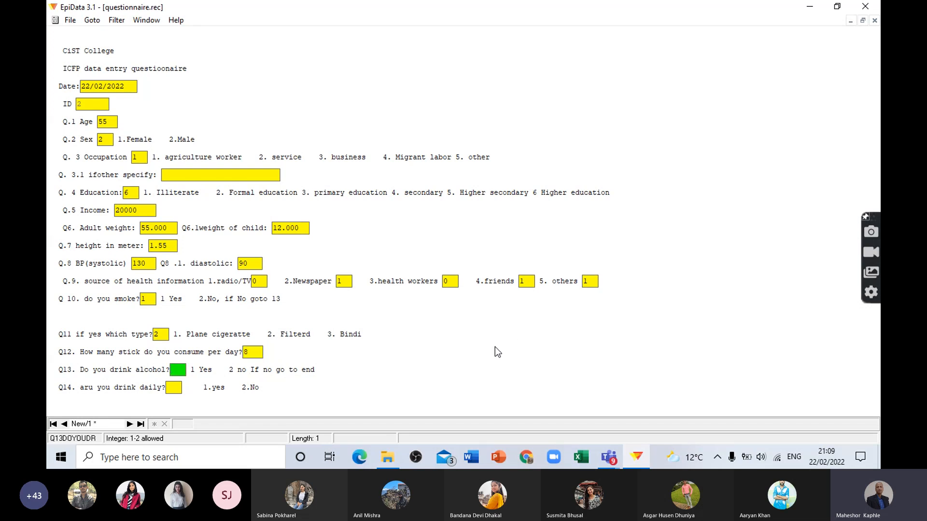
Step: Answer Q13 on drinking alcohol and Q14 on daily drinking with 1, and save the second record to disk
{"action": "type", "text": "1"}
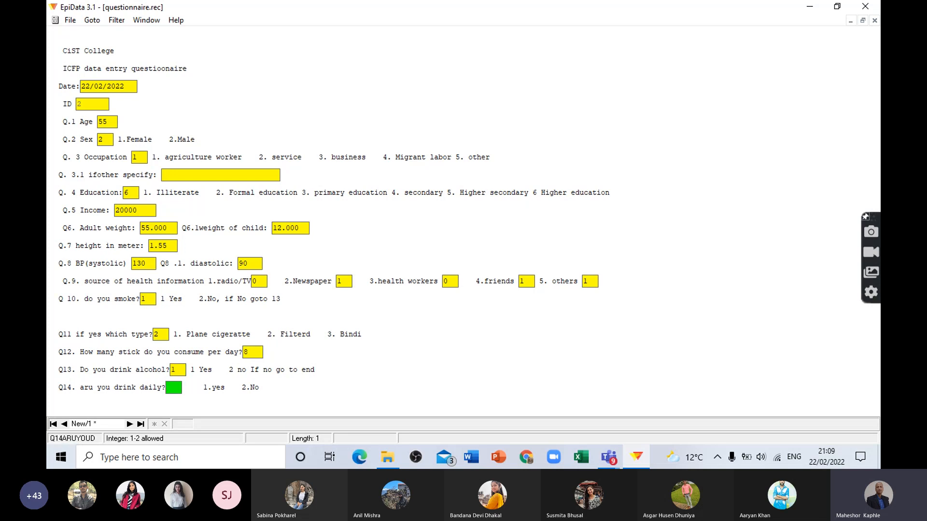
{"action": "type", "text": "1"}
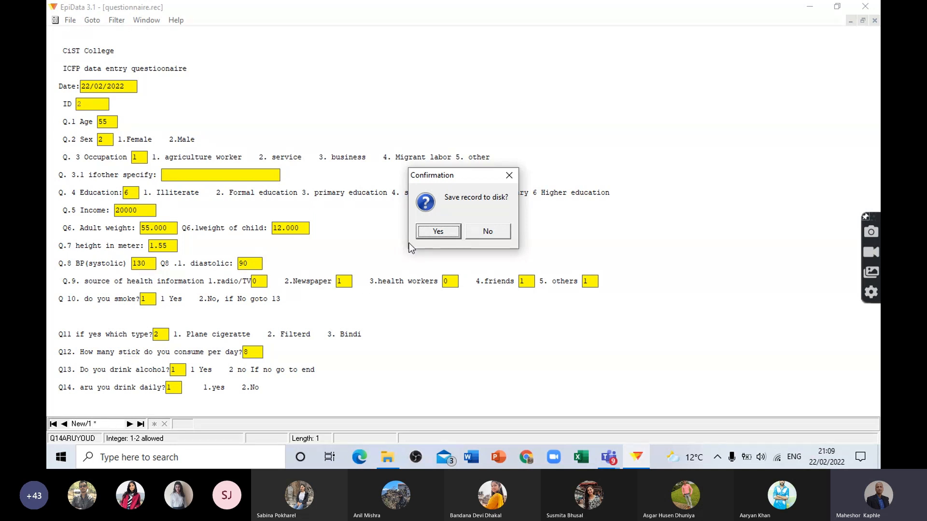
{"action": "left_click", "coordinate": [446, 231]}
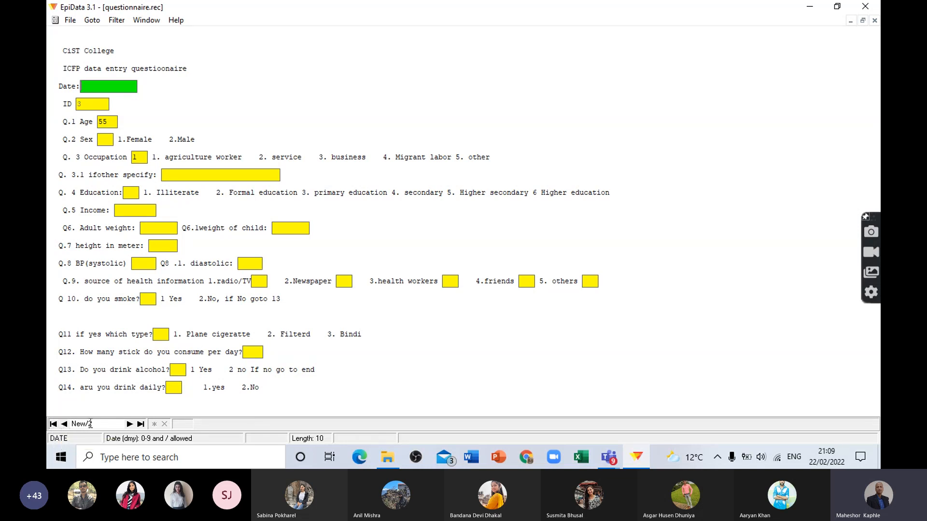
Step: Browse back and forth through the saved records and the new blank record, ending on the first record
{"action": "left_click", "coordinate": [65, 424]}
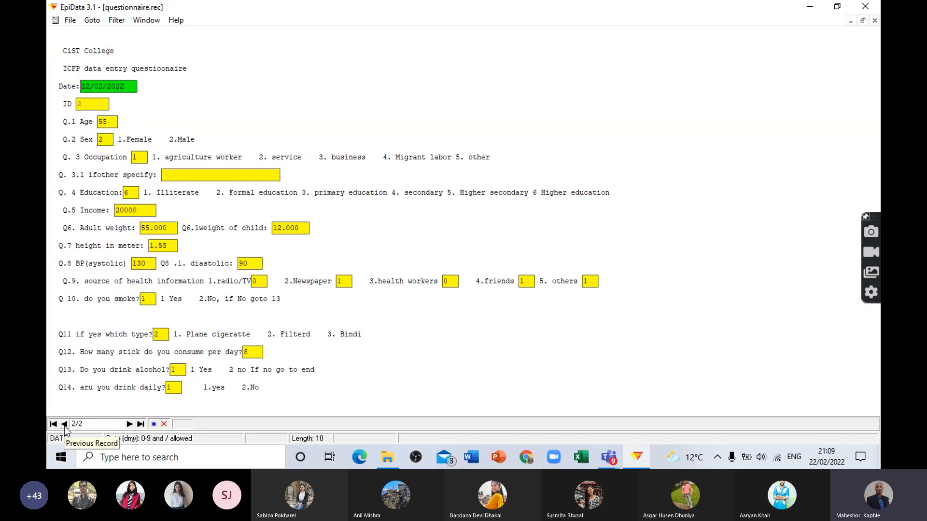
{"action": "left_click", "coordinate": [64, 423]}
{"action": "left_click", "coordinate": [142, 424]}
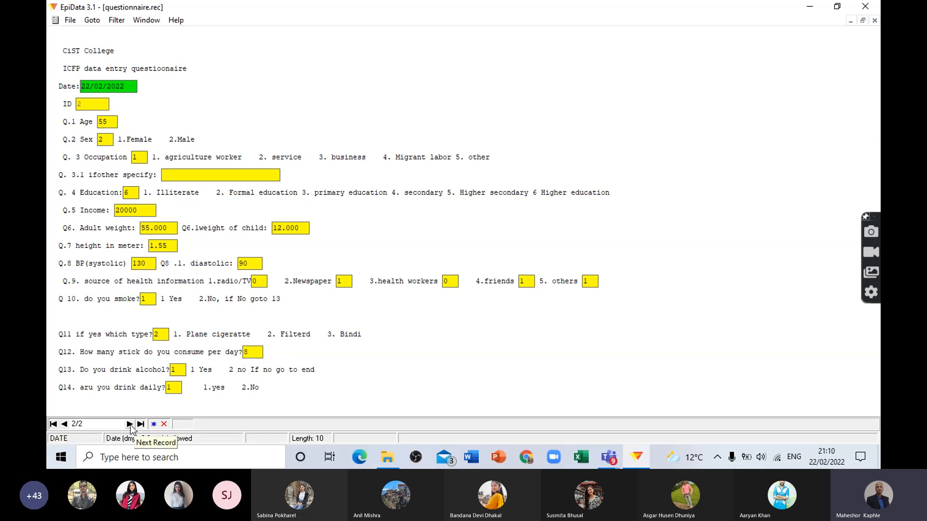
{"action": "left_click", "coordinate": [130, 424]}
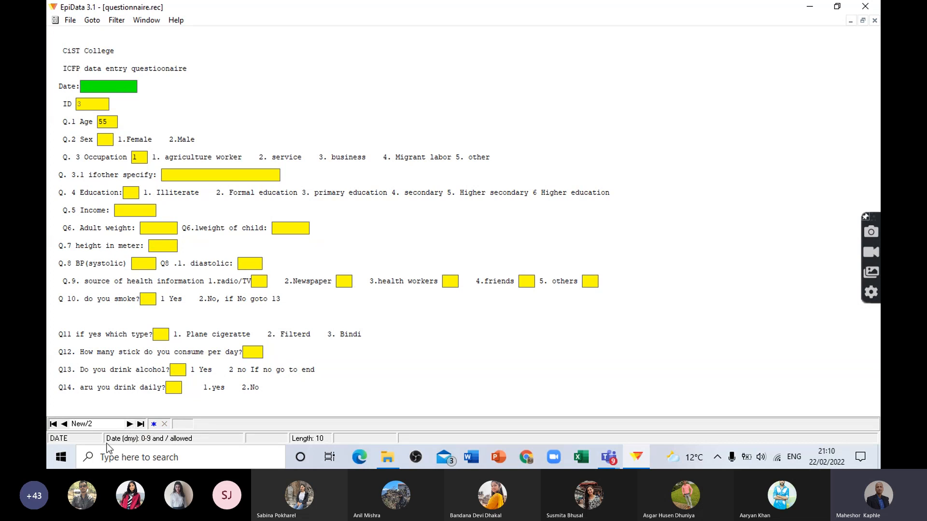
{"action": "left_click", "coordinate": [54, 424]}
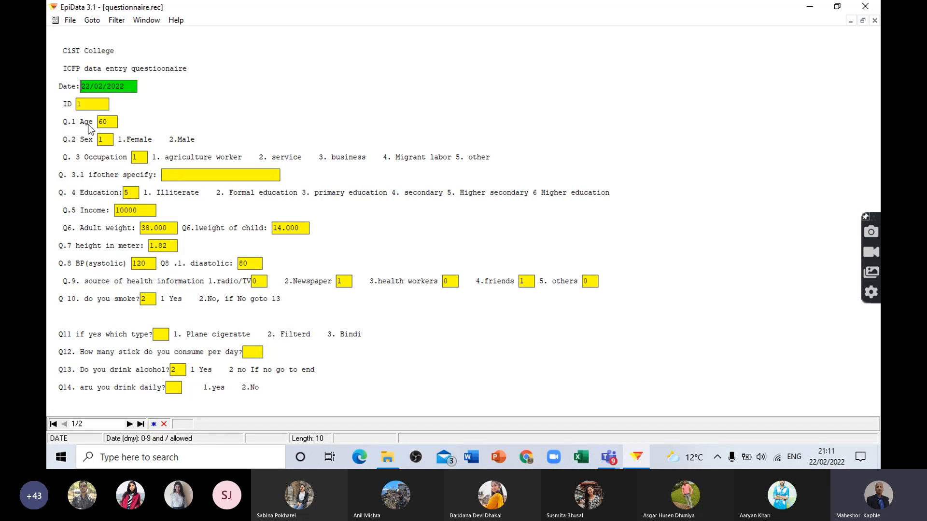
Step: Start a new record, answer Q.2 Sex with 1 and Q.3 Occupation with 5, and skip the Q.3.1 specification
{"action": "left_click", "coordinate": [154, 425]}
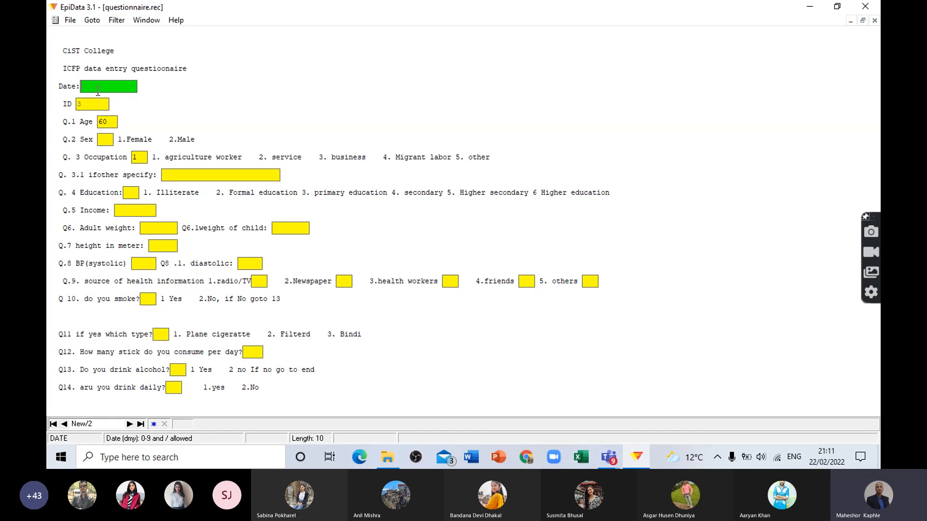
{"action": "left_click", "coordinate": [105, 138]}
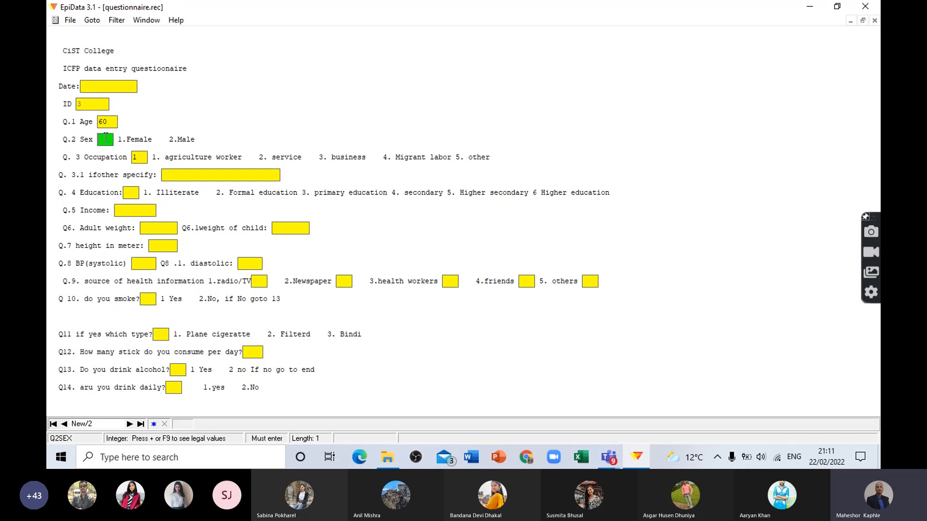
{"action": "type", "text": "1"}
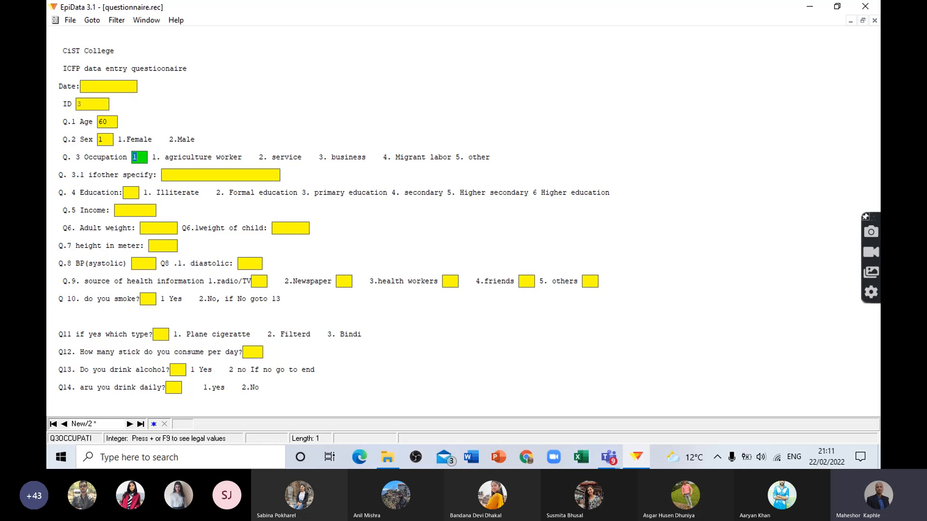
{"action": "type", "text": "5"}
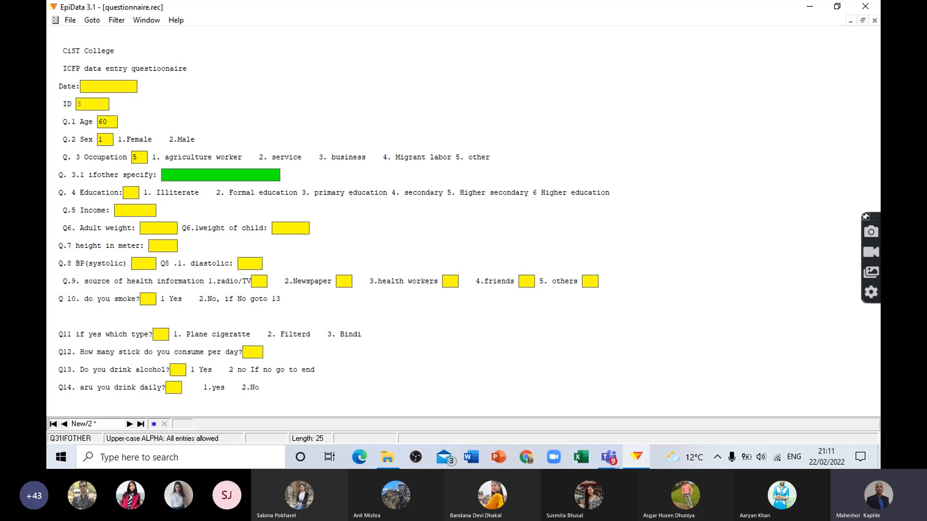
{"action": "key", "text": "Return"}
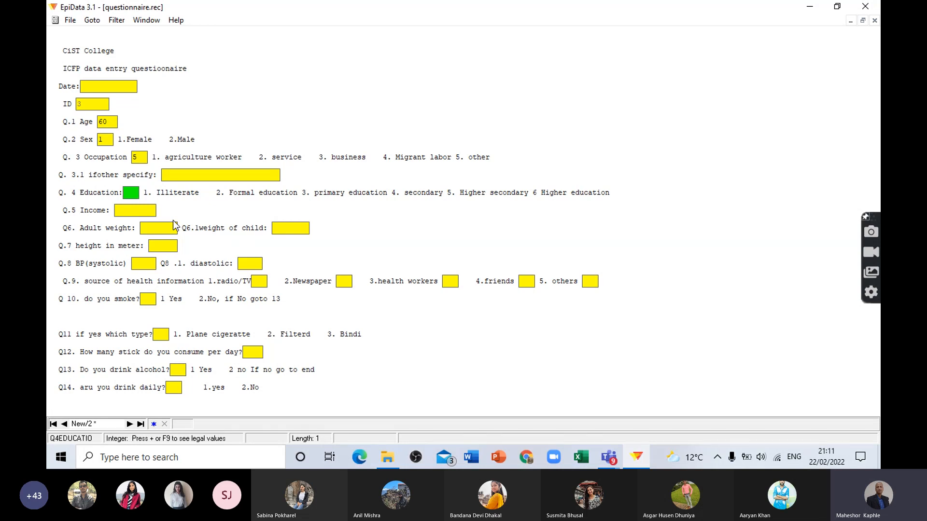
Step: Enter 6 for Q.4 Education, 25000 for income, and 56 and 11 for the adult and child weights
{"action": "type", "text": "6"}
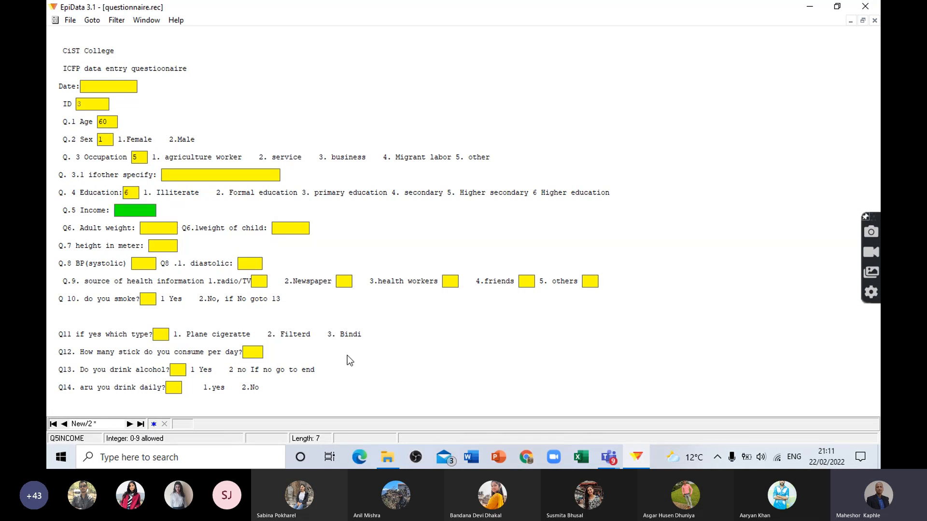
{"action": "type", "text": "25000"}
{"action": "key", "text": "Return"}
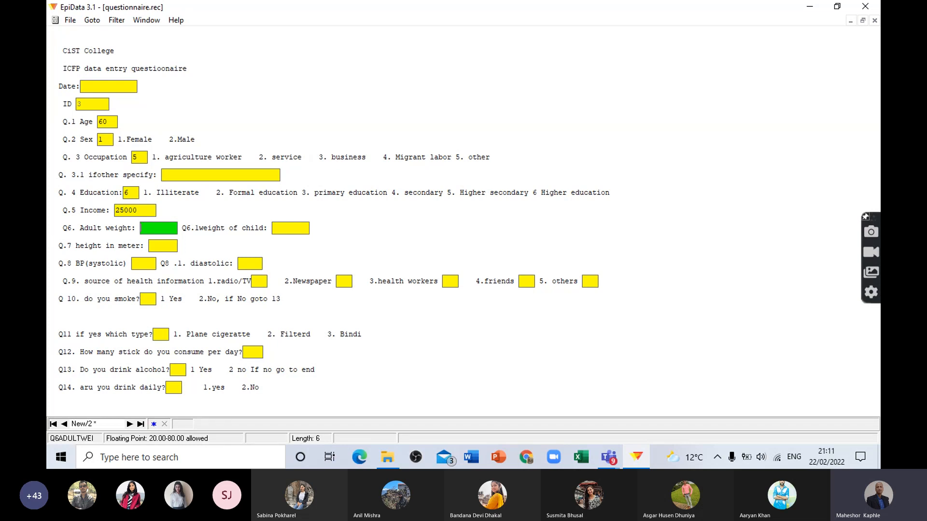
{"action": "type", "text": "56"}
{"action": "key", "text": "Return"}
{"action": "type", "text": "11"}
{"action": "key", "text": "Return"}
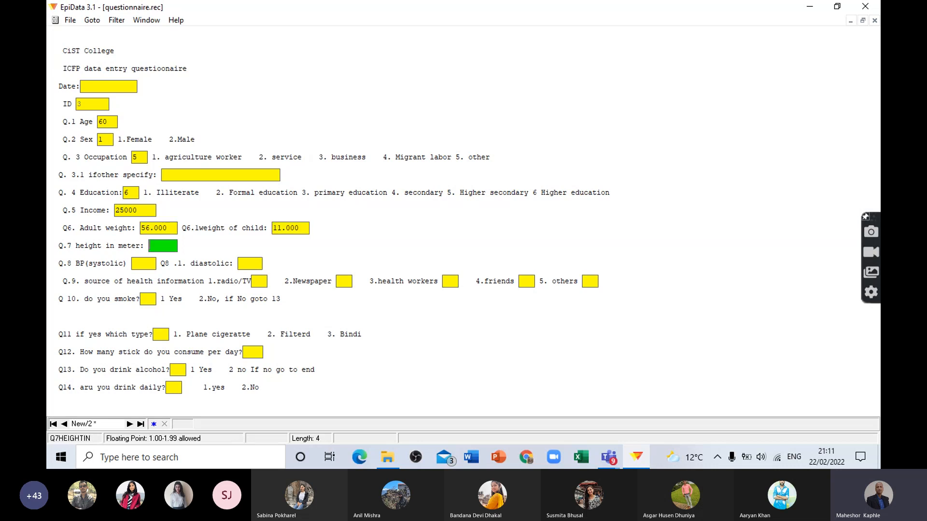
Step: Enter 1.44 for the Q.7 height, and 120 systolic and 75 diastolic for the Q.8 blood pressure
{"action": "type", "text": "1.44"}
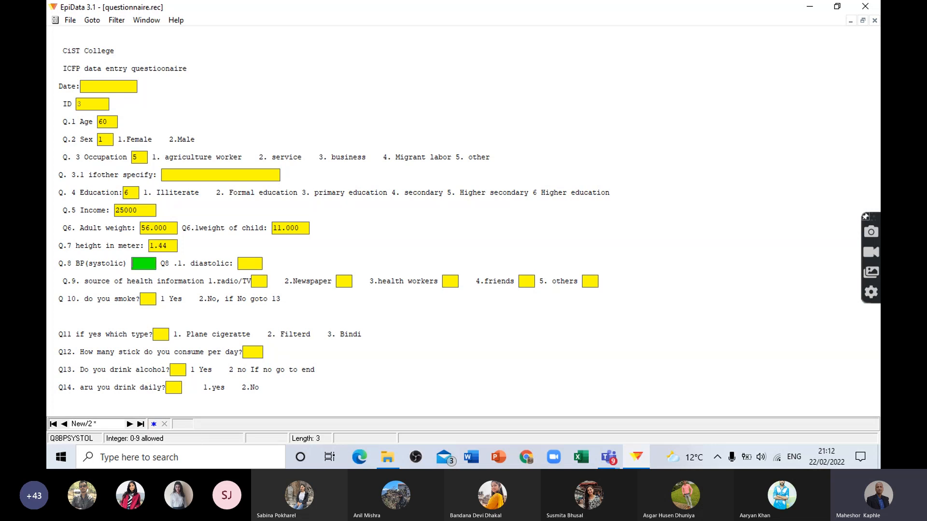
{"action": "type", "text": "120"}
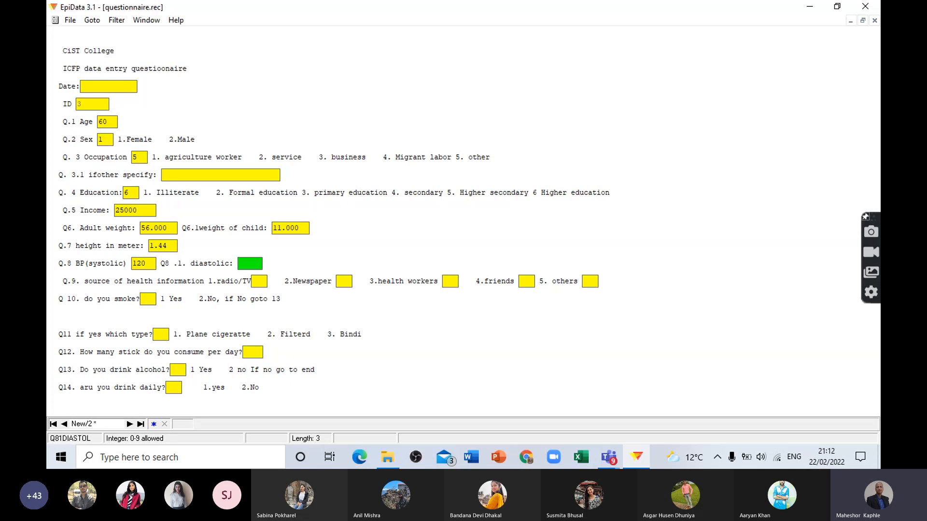
{"action": "type", "text": "75"}
{"action": "key", "text": "Return"}
Step: Enter 1, 0, 1, 1, 0 for the five Q.9 health information sources, and answer Q10 on smoking with 2
{"action": "type", "text": "1"}
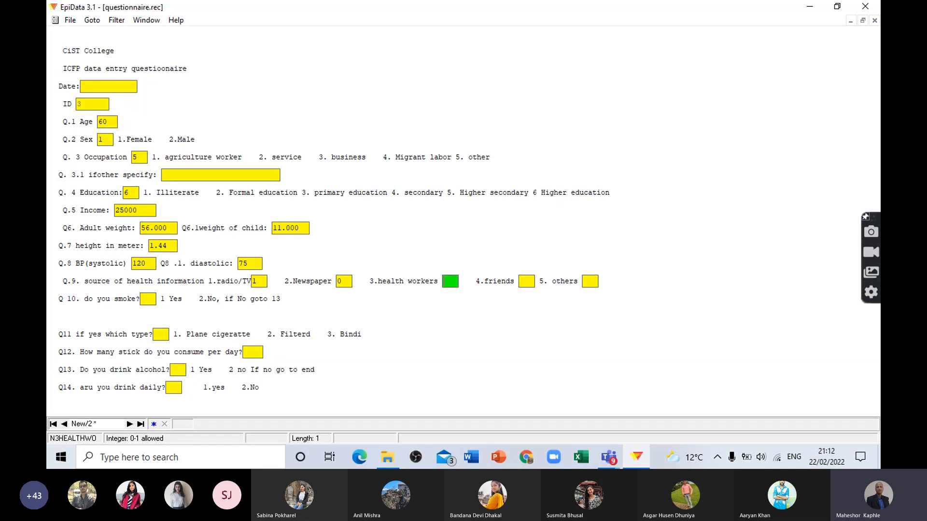
{"action": "type", "text": "01"}
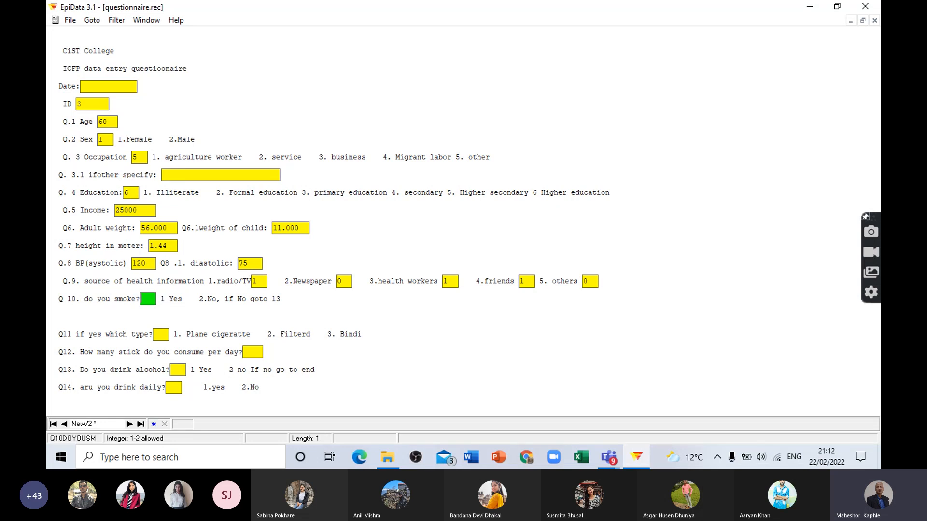
{"action": "type", "text": "102"}
{"action": "type", "text": "1"}
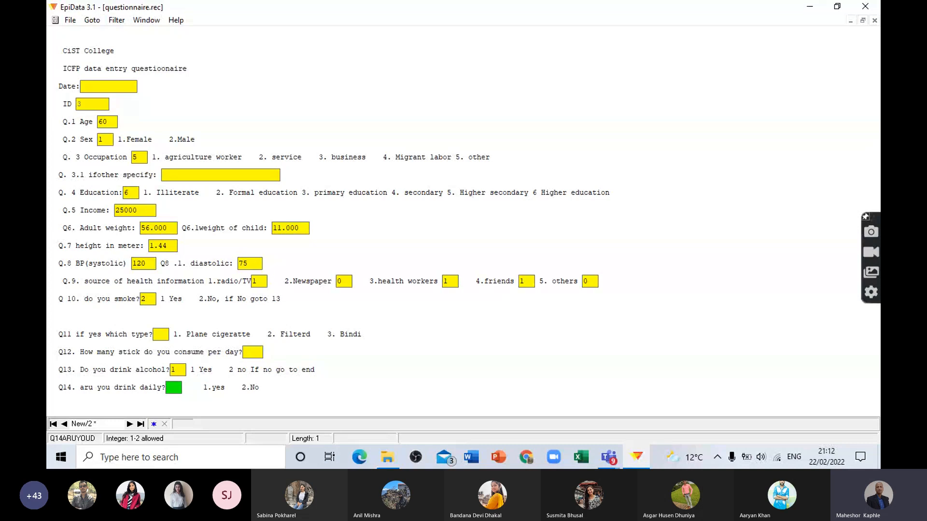
{"action": "type", "text": "1"}
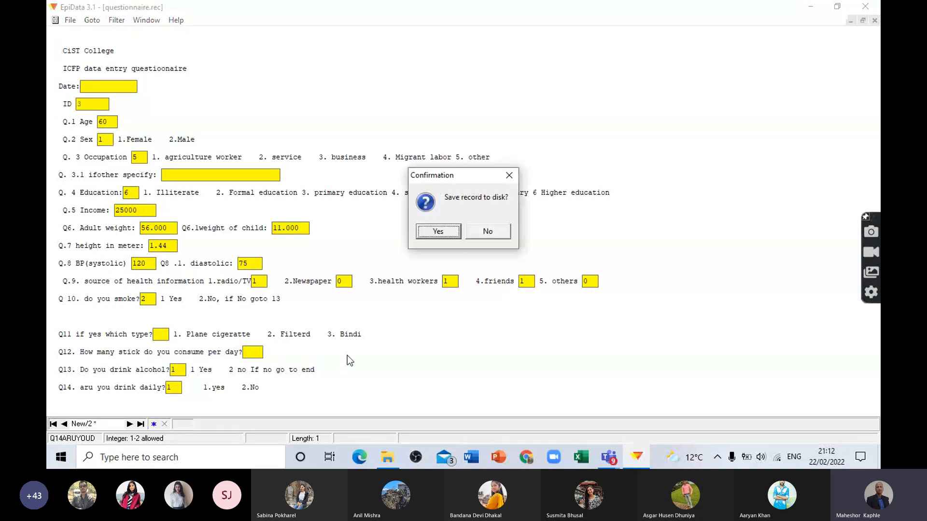
Step: Answer Q13 on drinking alcohol and Q14 on daily drinking with 1, and save the third record to disk
{"action": "key", "text": "Return"}
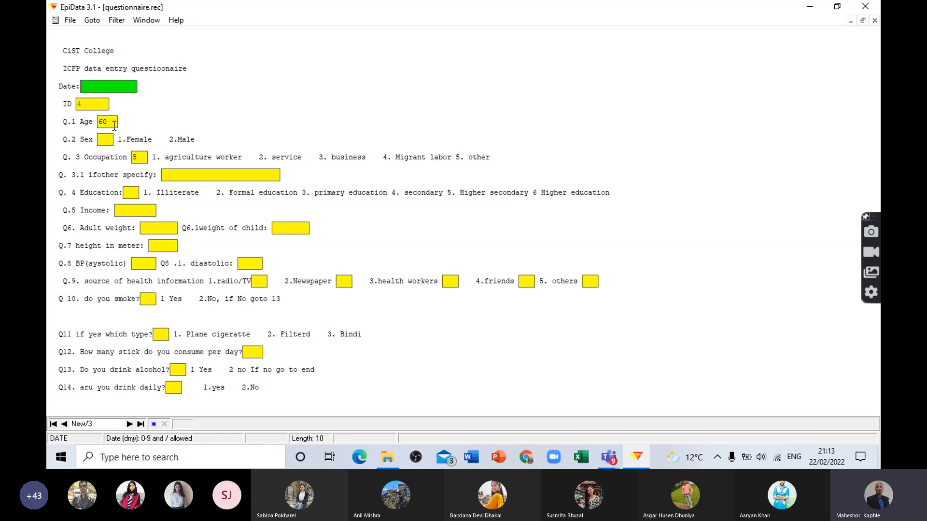
Step: In the fourth record, enter the date 22/02/2022, age 45 and 2 for Q.2 Sex
{"action": "type", "text": "22"}
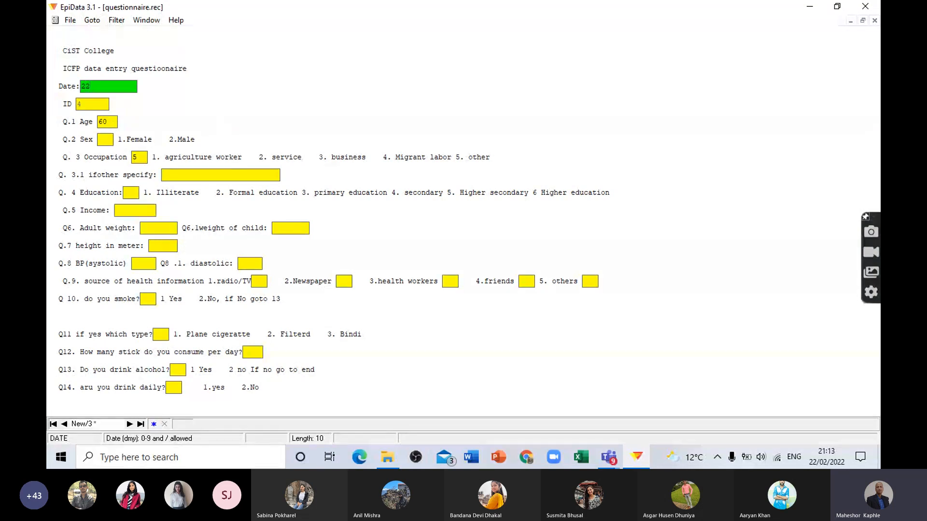
{"action": "type", "text": "/02/2022"}
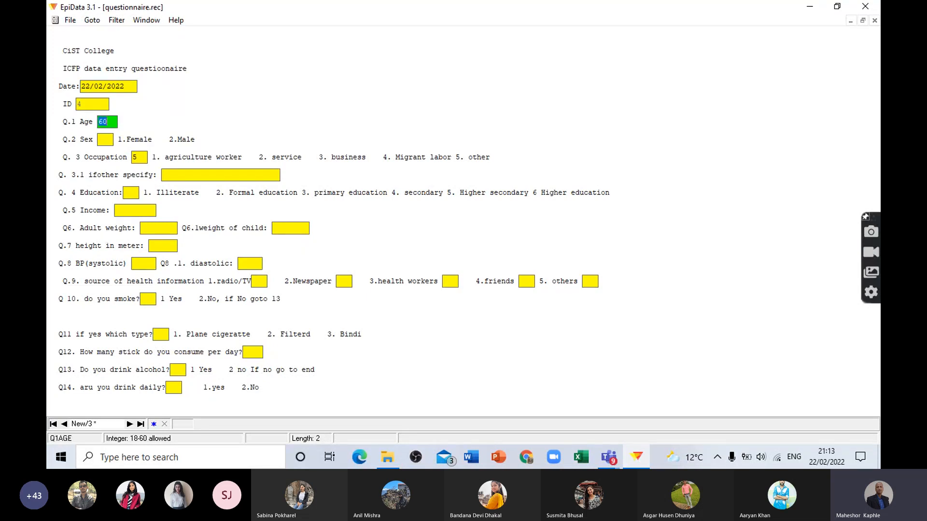
{"action": "type", "text": "45"}
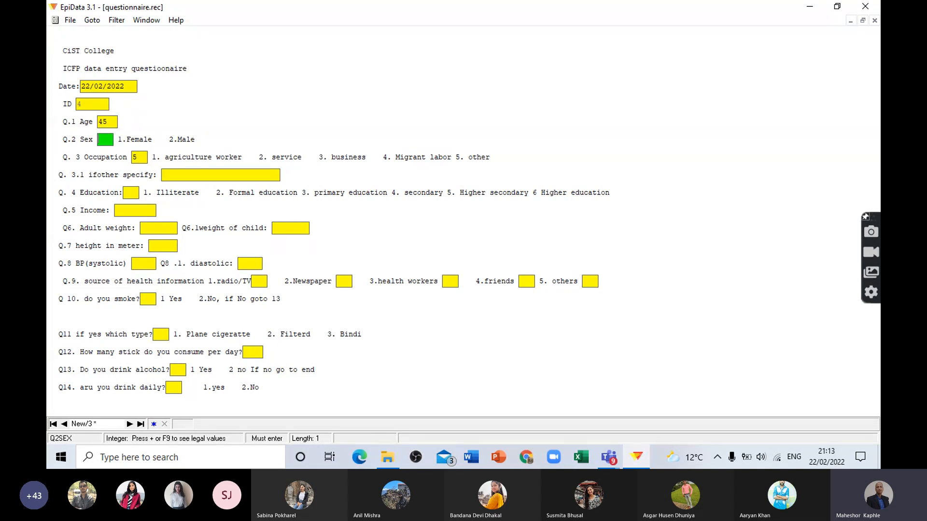
{"action": "type", "text": "2"}
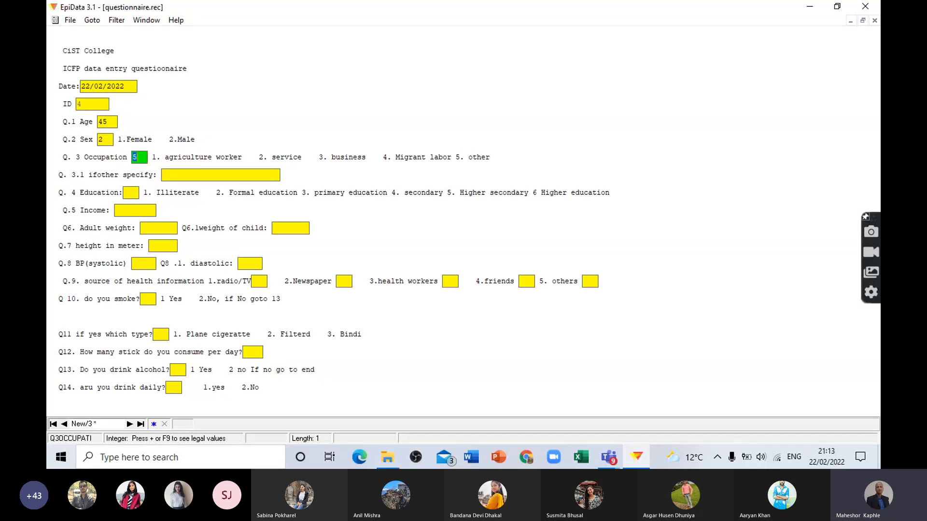
{"action": "type", "text": "6"}
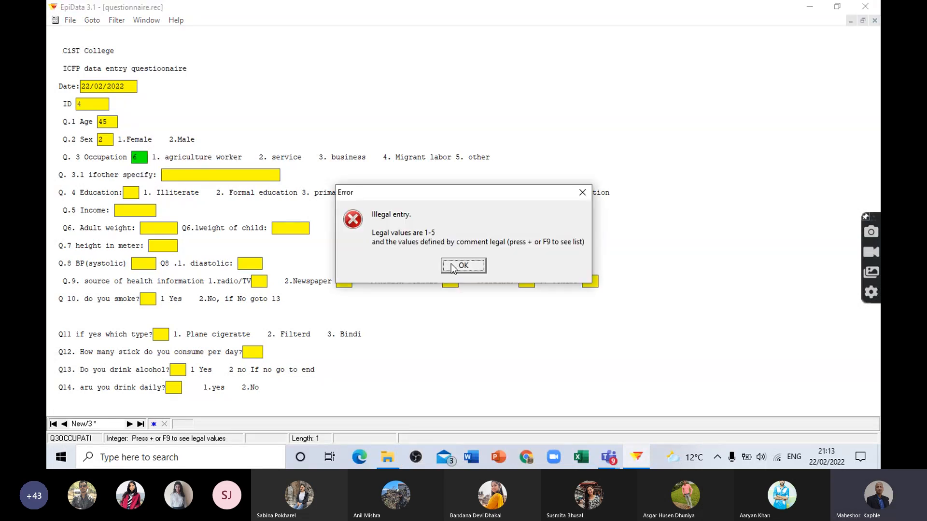
Step: Test the legal values of Q.3 Occupation with 6, set the answer to 4, and skip the Q.3.1 specification
{"action": "left_click", "coordinate": [463, 266]}
{"action": "type", "text": "4"}
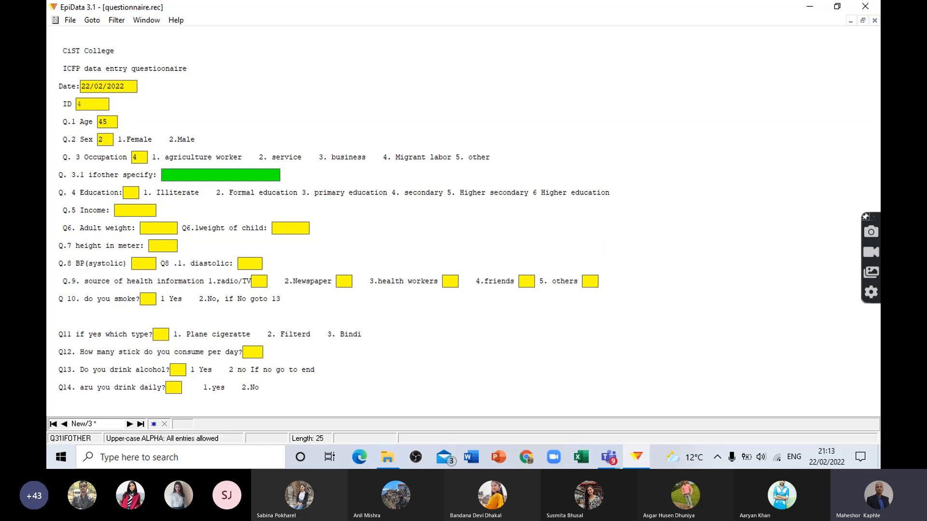
{"action": "key", "text": "Return"}
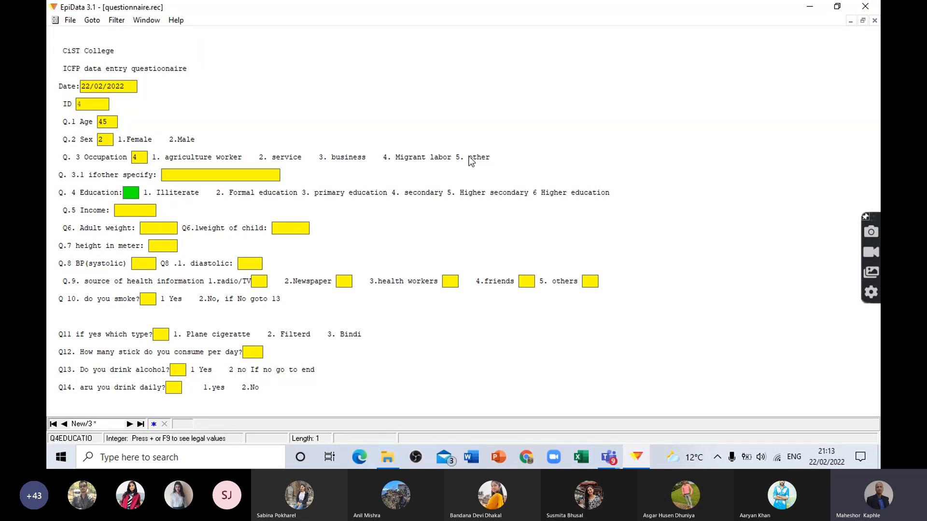
Step: Change Q.3 Occupation to 5 and specify the other occupation in Q.3.1 as SKILLED LABOR
{"action": "left_click", "coordinate": [137, 157]}
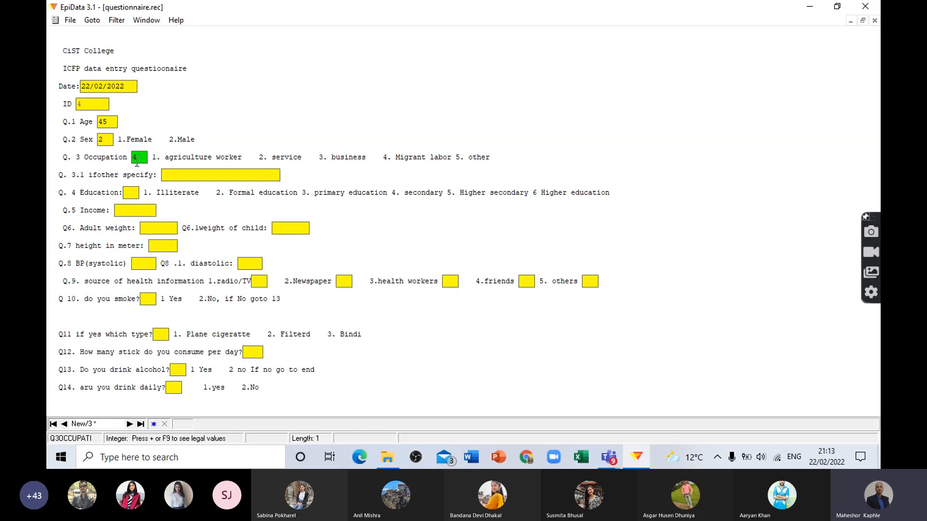
{"action": "key", "text": "BackSpace"}
{"action": "type", "text": "5"}
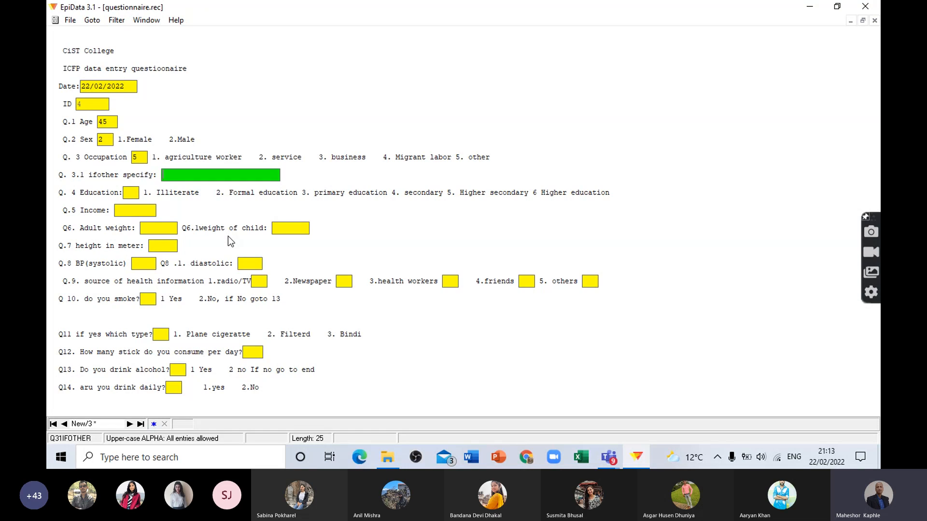
{"action": "type", "text": "SKILLED LABOR"}
{"action": "key", "text": "BackSpace"}
{"action": "key", "text": "BackSpace"}
{"action": "key", "text": "BackSpace"}
{"action": "key", "text": "BackSpace"}
{"action": "key", "text": "BackSpace"}
{"action": "key", "text": "BackSpace"}
{"action": "key", "text": "BackSpace"}
{"action": "key", "text": "BackSpace"}
{"action": "key", "text": "BackSpace"}
{"action": "key", "text": "BackSpace"}
{"action": "key", "text": "BackSpace"}
{"action": "key", "text": "BackSpace"}
{"action": "key", "text": "BackSpace"}
{"action": "type", "text": "SKILLED LABOR"}
Step: Answer Q.4 Education with 5 and enter 29000 as the Q.5 income
{"action": "left_click", "coordinate": [131, 191]}
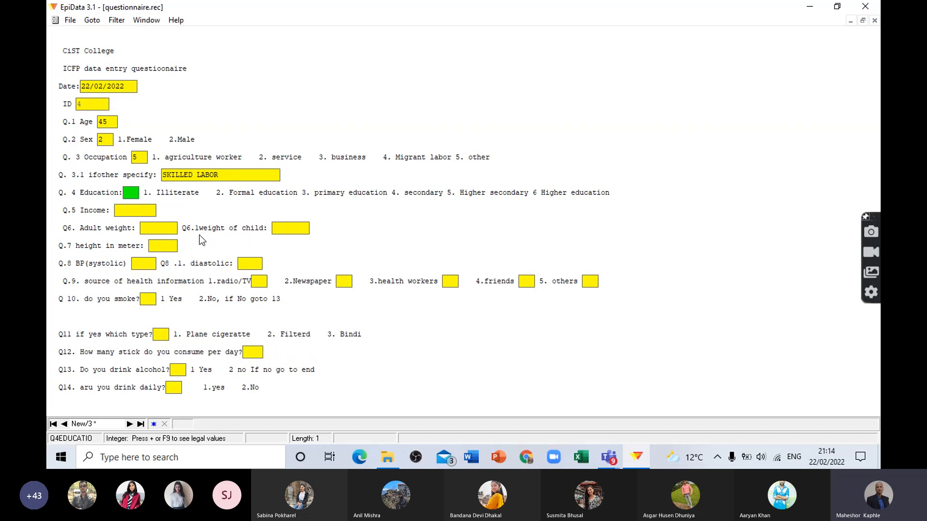
{"action": "type", "text": "5"}
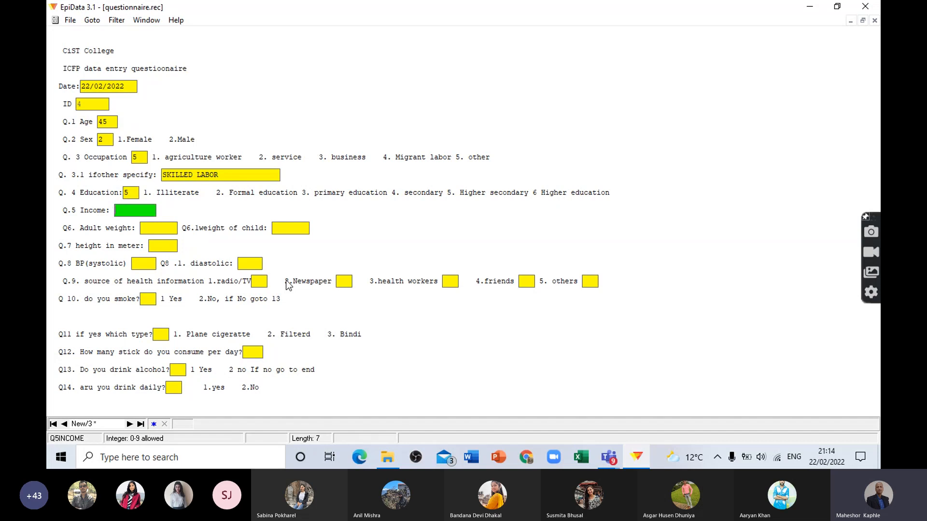
{"action": "type", "text": "29000"}
{"action": "key", "text": "Return"}
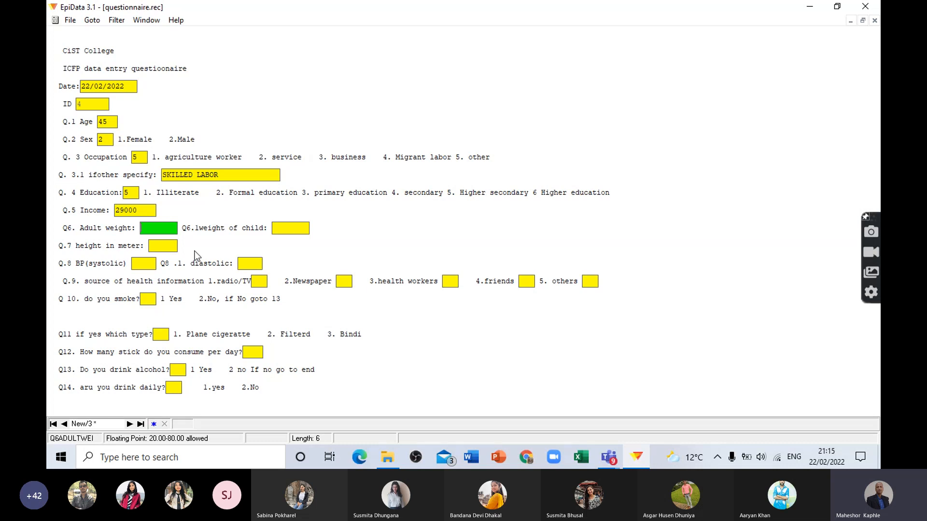
Step: Enter an adult weight of 25.54 for Q6 and a child weight of 12.440 for Q6.1
{"action": "type", "text": "25.54"}
{"action": "key", "text": "Return"}
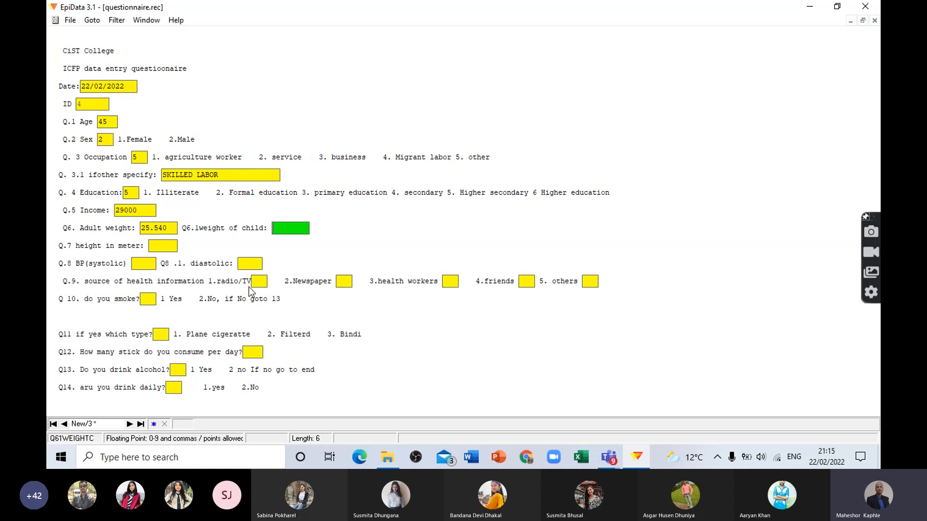
{"action": "type", "text": "12.440"}
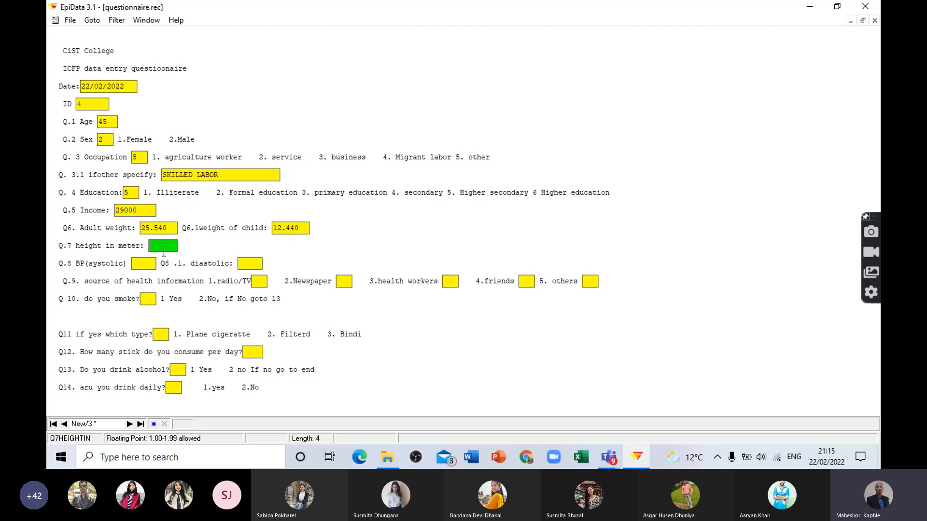
Step: Enter 1.65 for the Q.7 height, and 130 systolic and 90 diastolic for the Q.8 blood pressure
{"action": "type", "text": "1.65"}
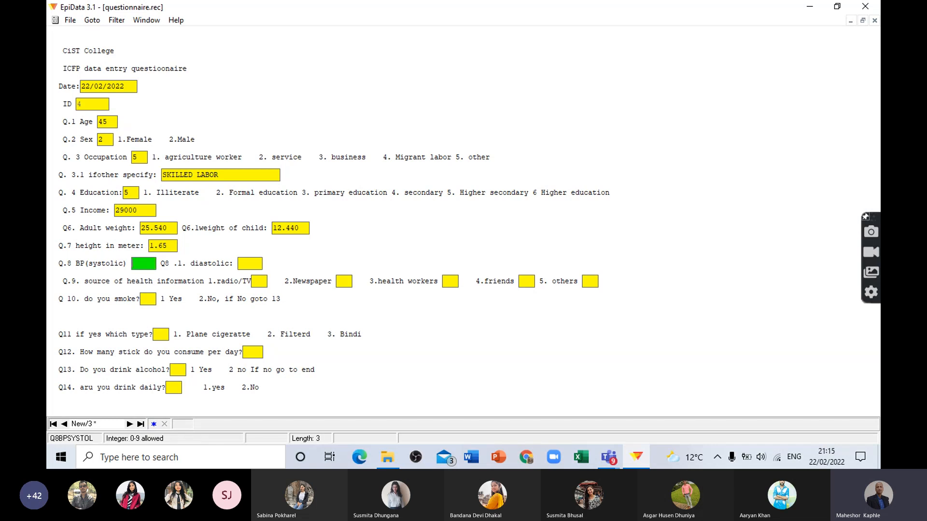
{"action": "type", "text": "130"}
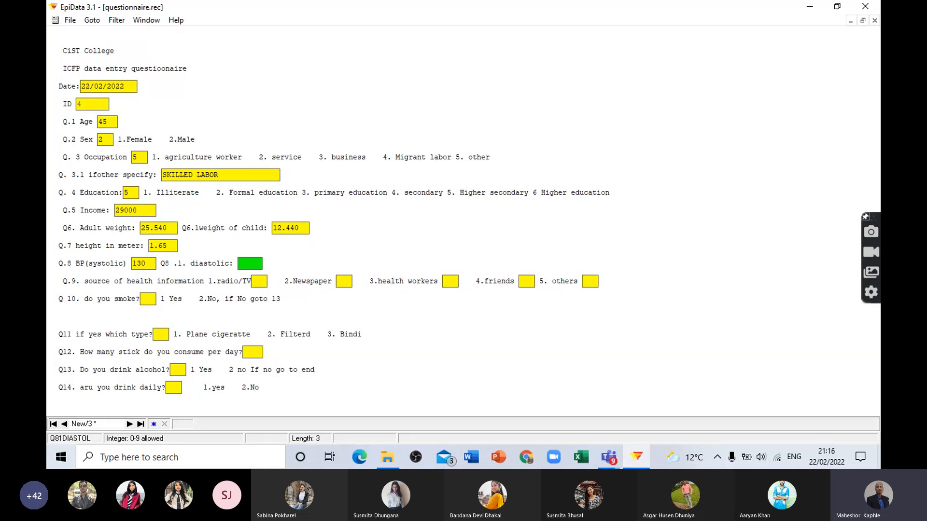
{"action": "type", "text": "90"}
{"action": "key", "text": "Return"}
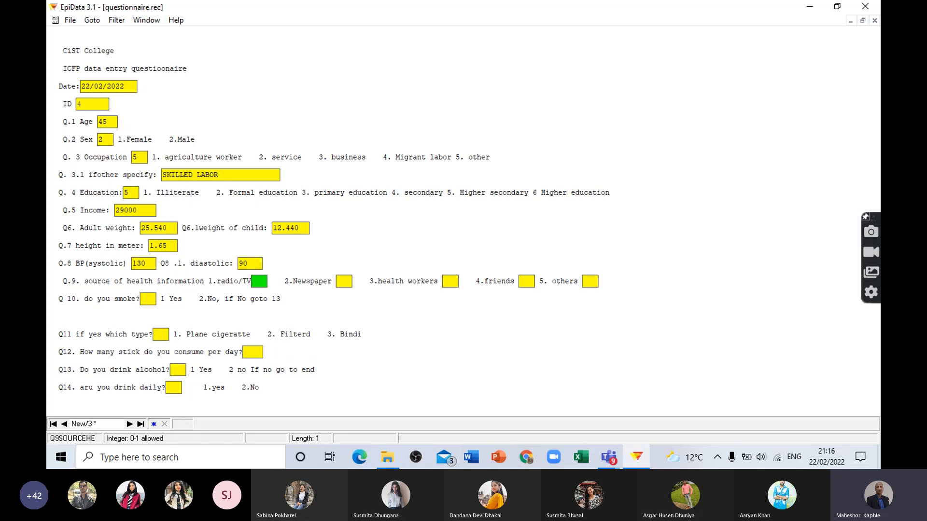
Step: Enter 1, 0, 1, 0, 1 for the five Q.9 health information sources, and answer Q10 on smoking with 1
{"action": "type", "text": "10"}
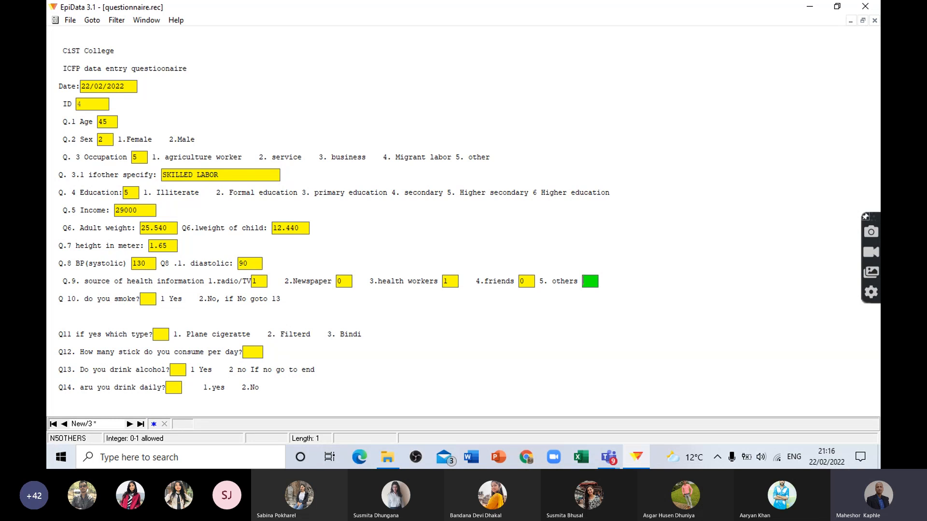
{"action": "type", "text": "101"}
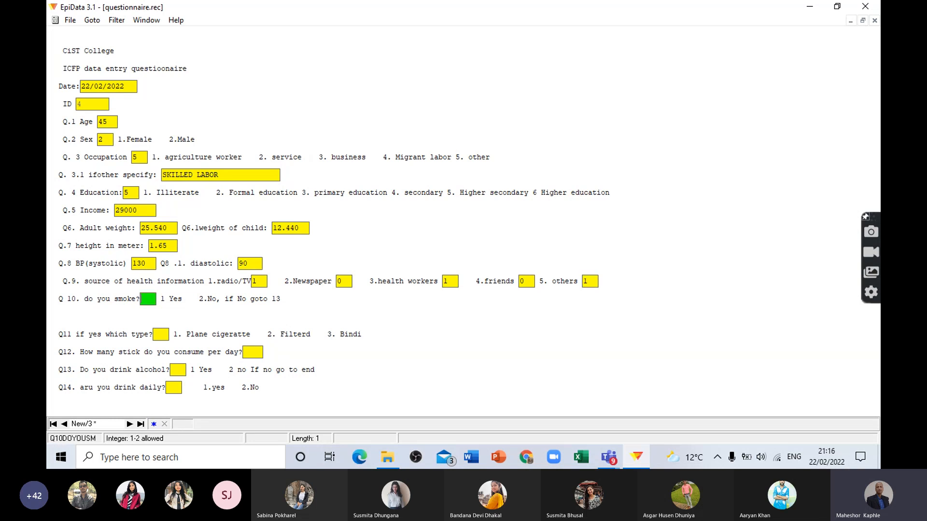
{"action": "type", "text": "1"}
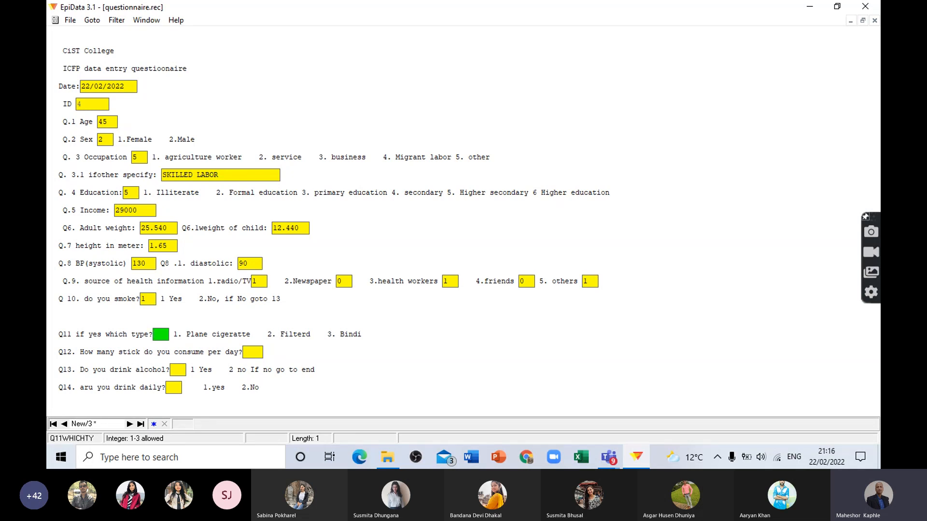
{"action": "type", "text": "2"}
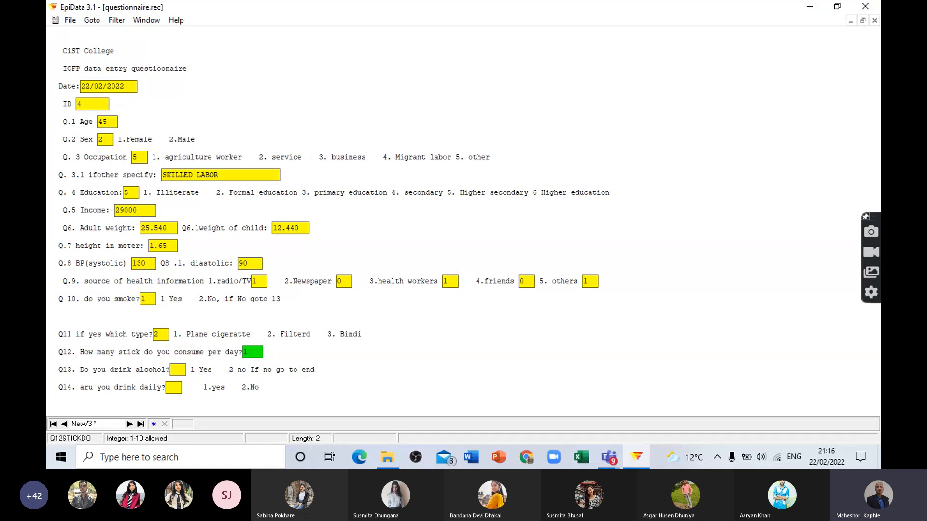
Step: Answer Q11 with 2, Q12 with 4 and Q13 with 2, save the record to disk, and close the entry form
{"action": "key", "text": "BackSpace"}
{"action": "type", "text": "4"}
{"action": "key", "text": "Return"}
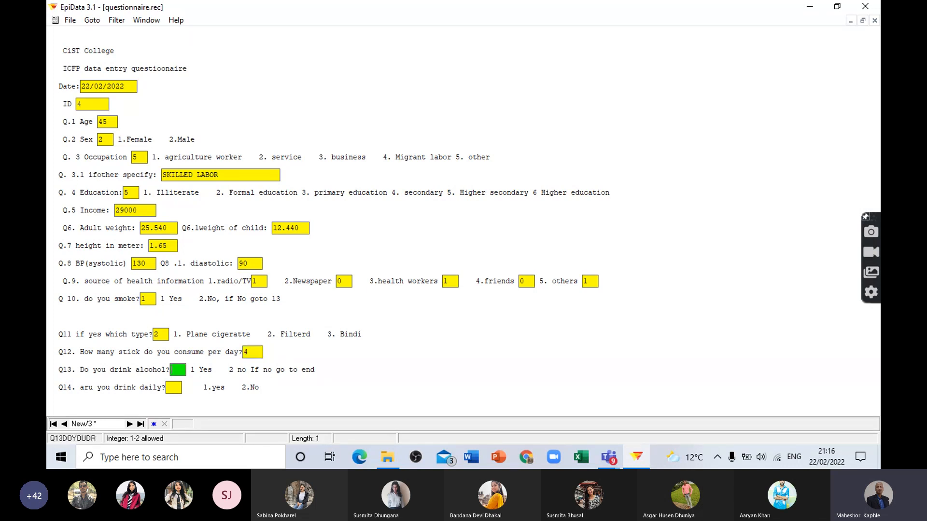
{"action": "type", "text": "2"}
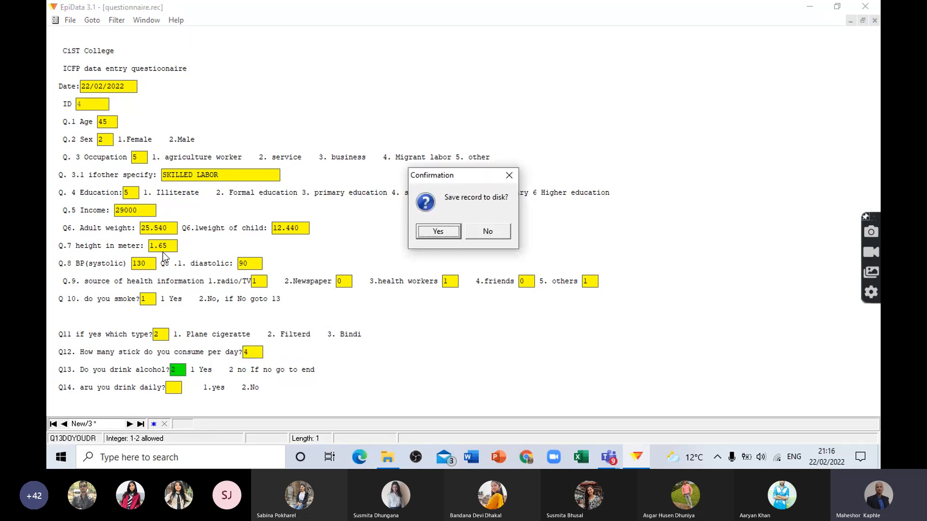
{"action": "key", "text": "Return"}
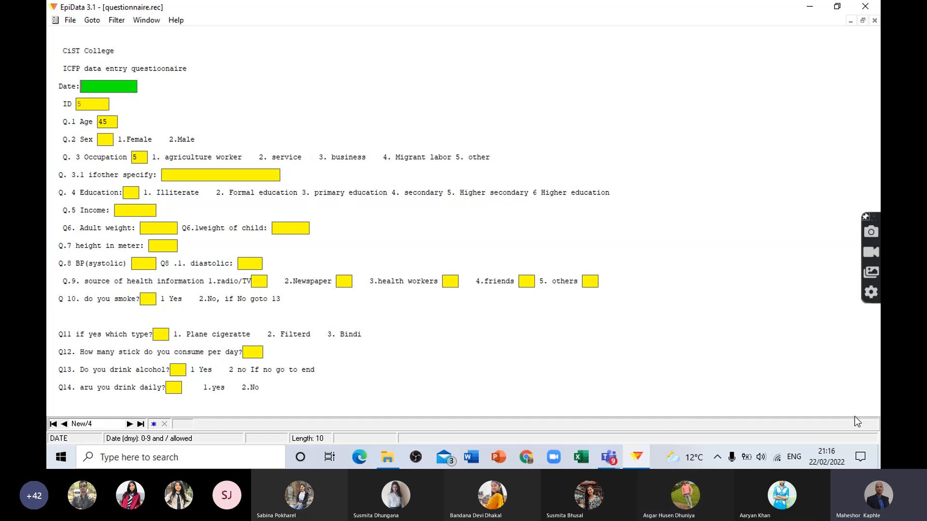
{"action": "left_click", "coordinate": [875, 20]}
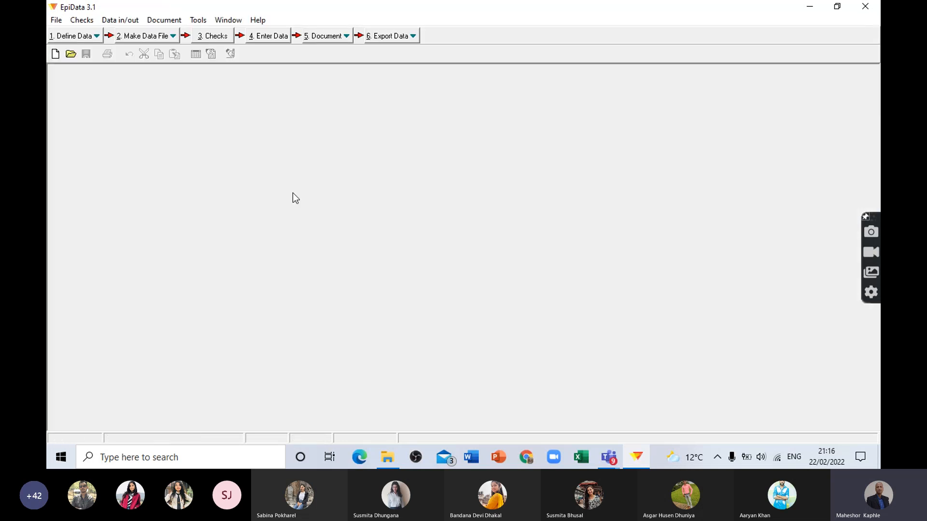
Step: View the saved records of questionnaire.rec as a table, widening the Q4EDUCATIO column and examining the fields through Q13
{"action": "left_click", "coordinate": [328, 38]}
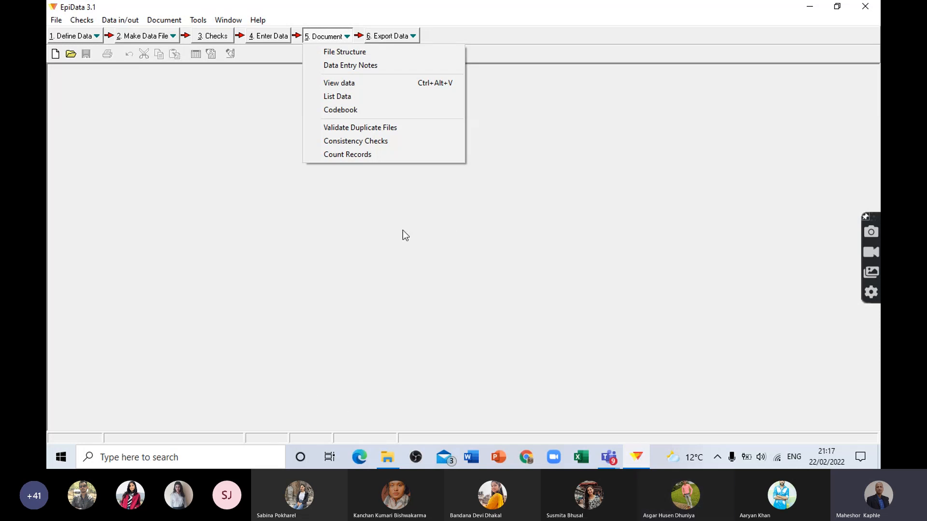
{"action": "left_click", "coordinate": [344, 84]}
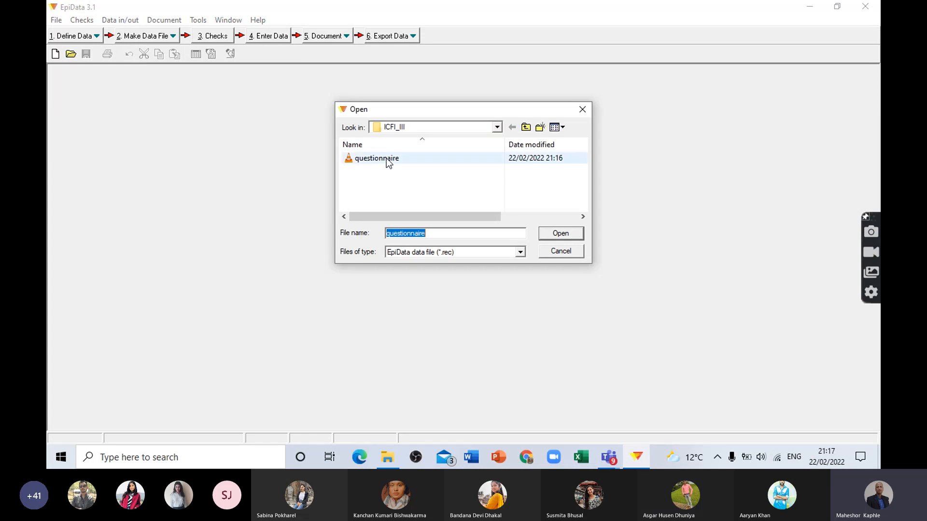
{"action": "left_click", "coordinate": [557, 235]}
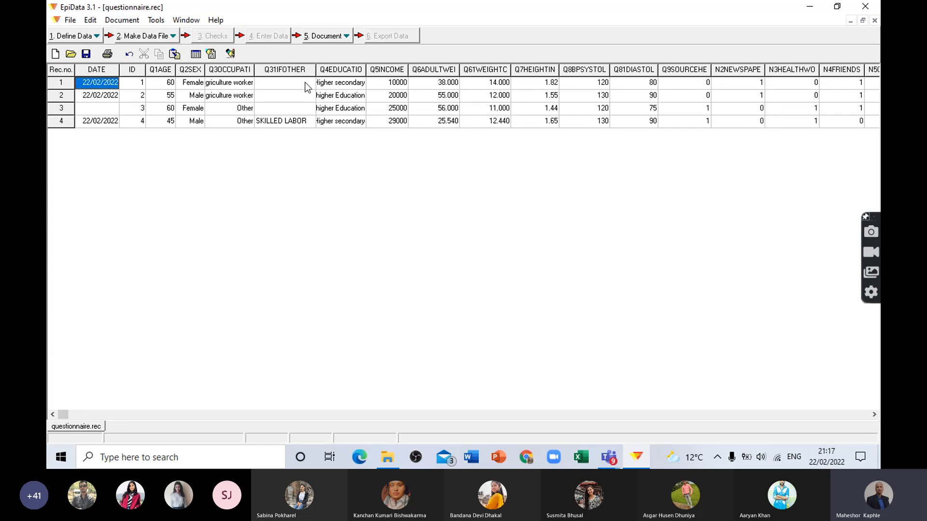
{"action": "left_click_drag", "start_coordinate": [316, 70], "coordinate": [366, 73]}
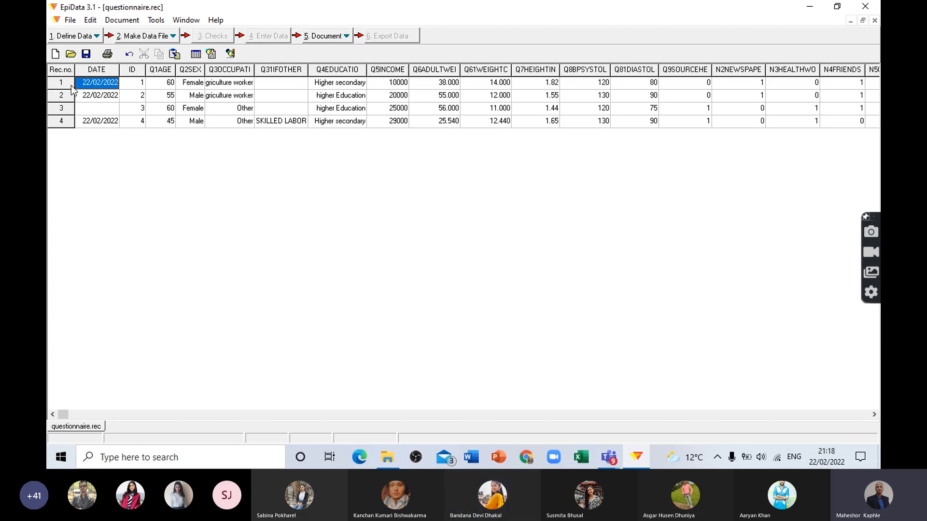
{"action": "left_click", "coordinate": [328, 37]}
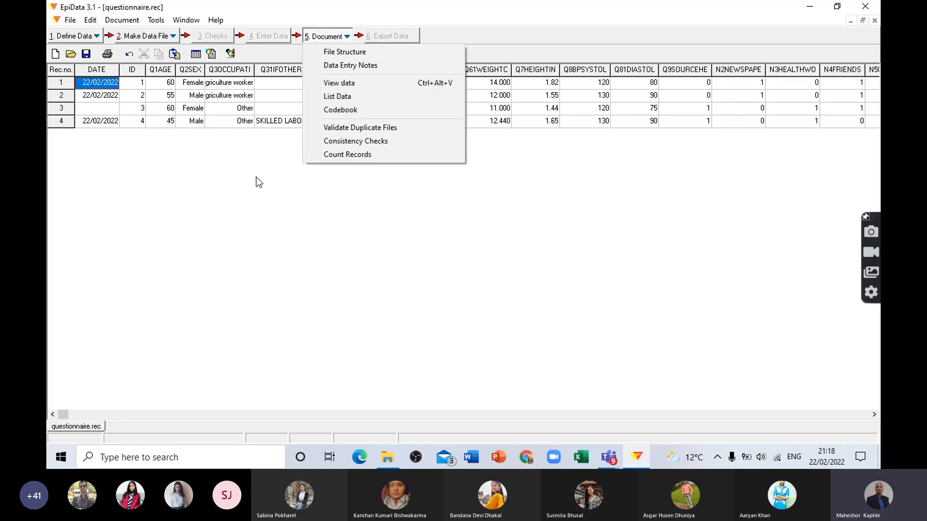
{"action": "left_click", "coordinate": [392, 317]}
{"action": "left_click_drag", "start_coordinate": [62, 414], "coordinate": [624, 411]}
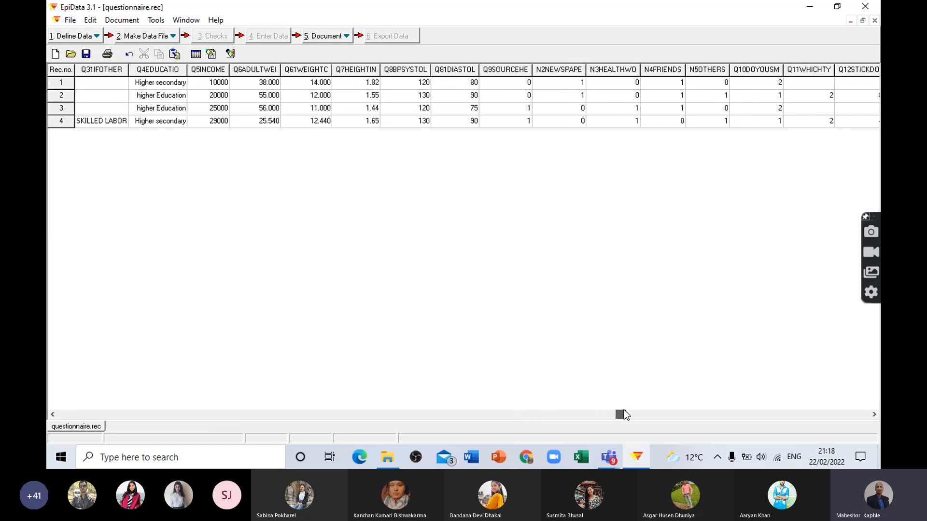
{"action": "left_click_drag", "start_coordinate": [686, 415], "coordinate": [762, 411]}
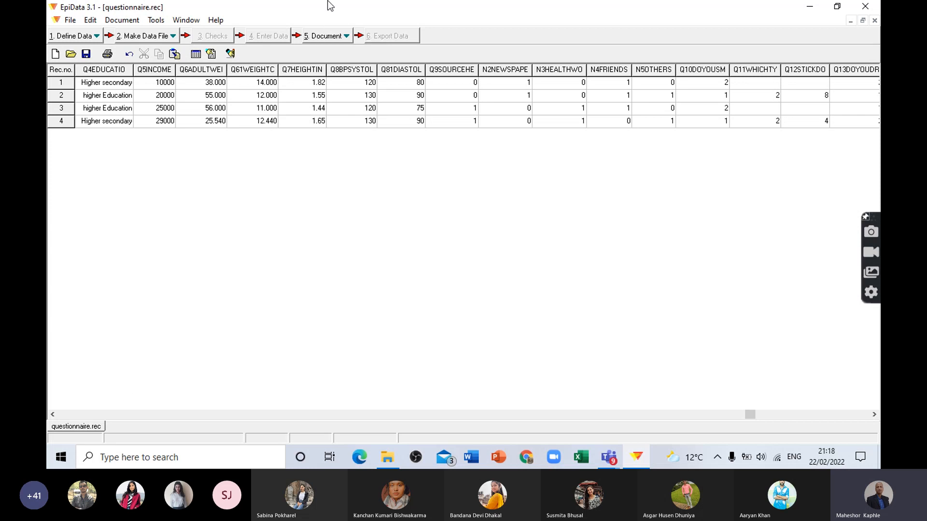
Step: View the consistency check settings for the questionnaire data file and its check file, and leave without running them
{"action": "left_click", "coordinate": [332, 36]}
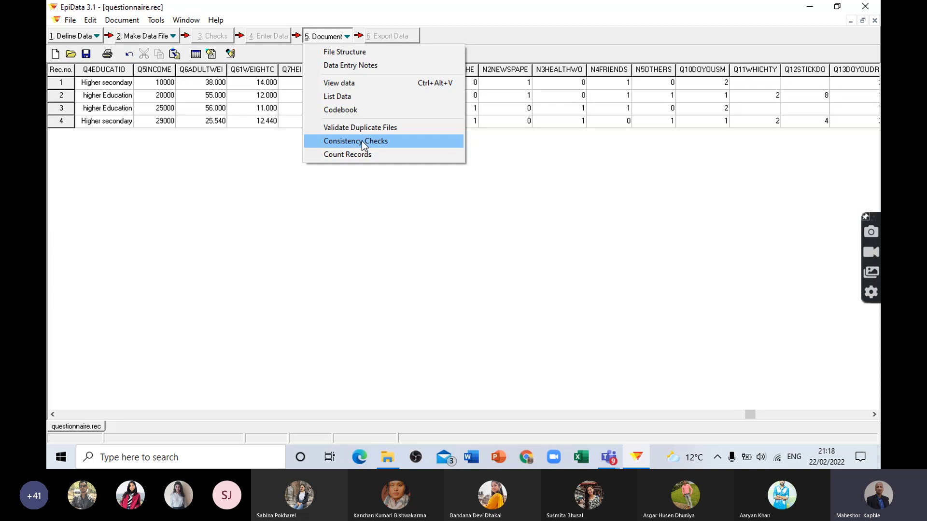
{"action": "left_click", "coordinate": [367, 206]}
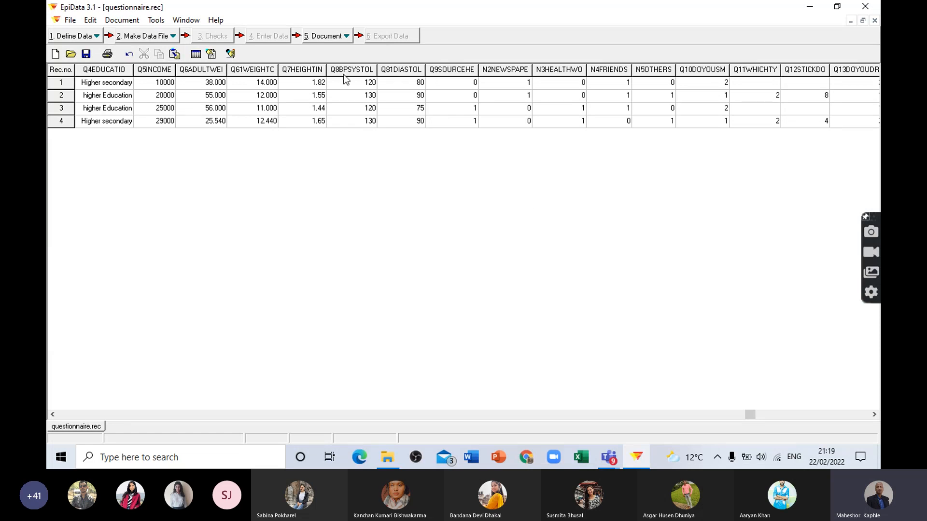
{"action": "left_click", "coordinate": [352, 141]}
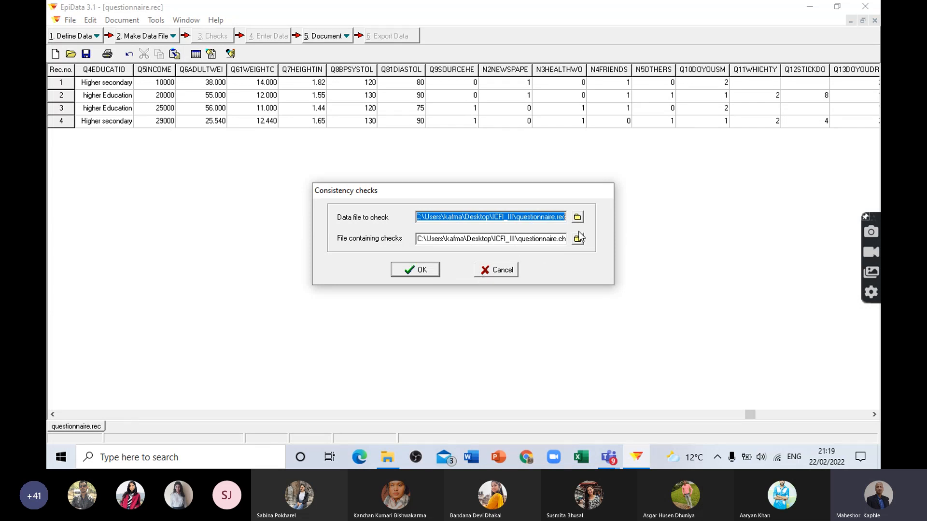
{"action": "left_click", "coordinate": [502, 270]}
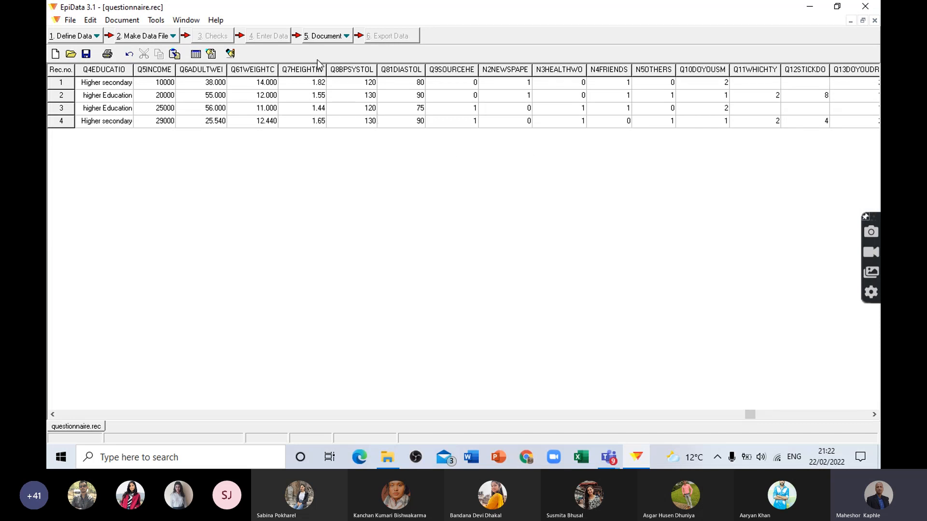
Step: Close the questionnaire.rec data table
{"action": "left_click", "coordinate": [338, 36]}
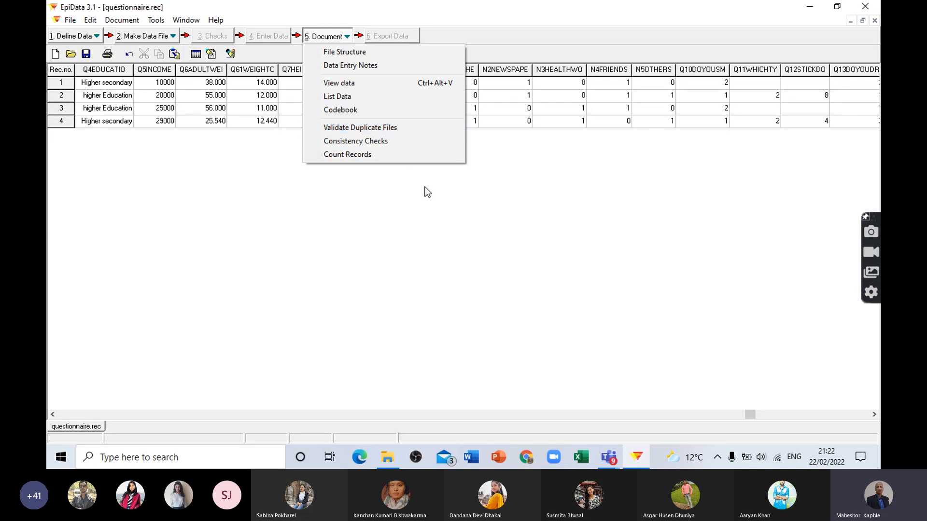
{"action": "left_click", "coordinate": [375, 201]}
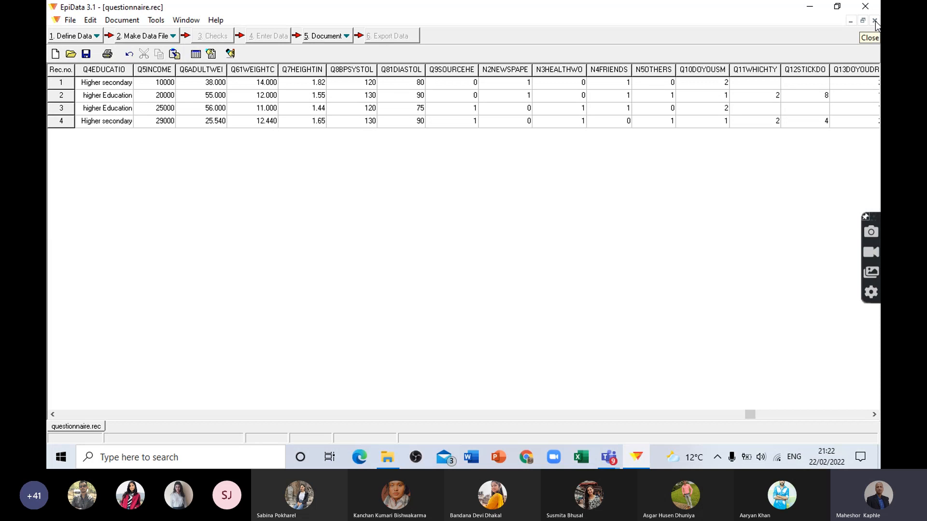
{"action": "left_click", "coordinate": [336, 37]}
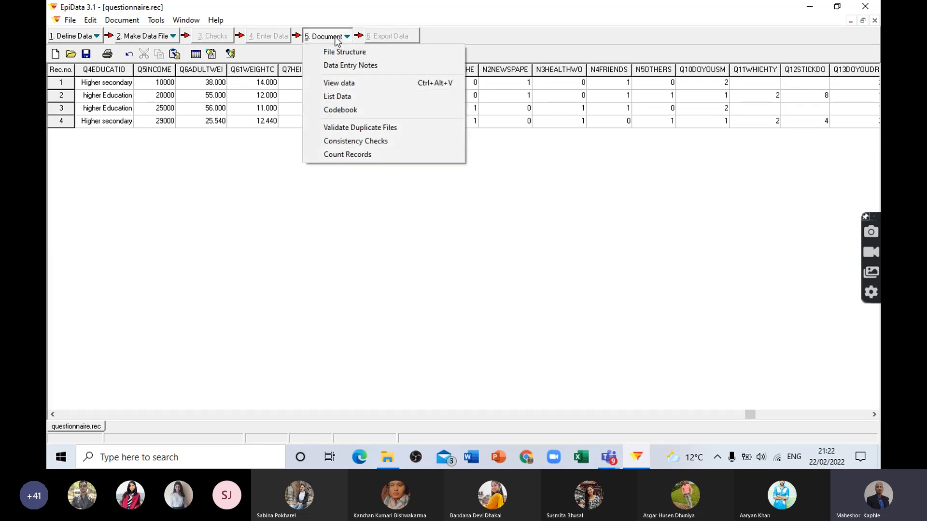
{"action": "left_click", "coordinate": [619, 199]}
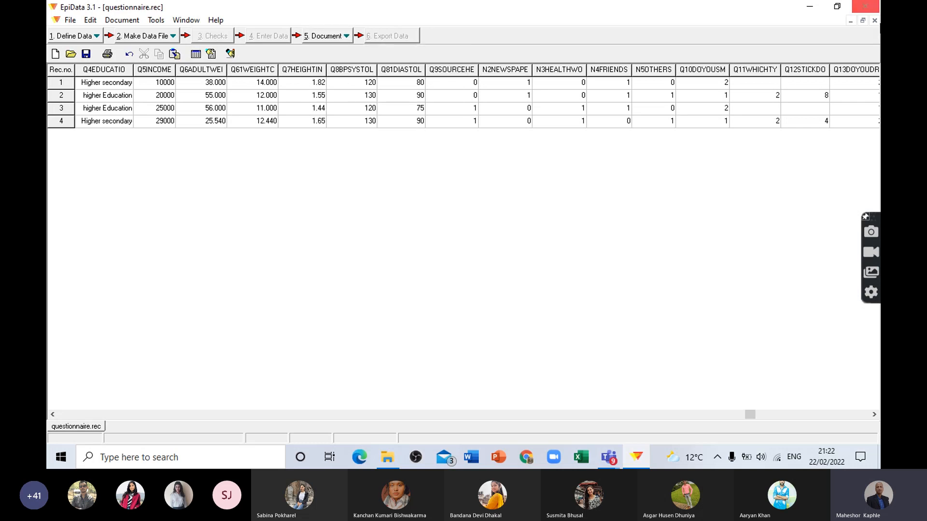
{"action": "left_click", "coordinate": [875, 21]}
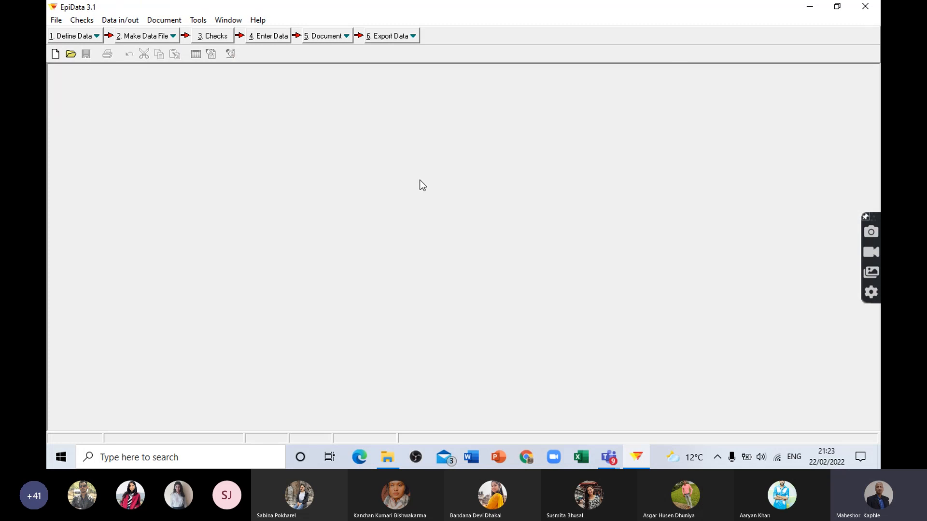
Step: Reopen the questionnaire.rec records in the data view to look them over, and close the view
{"action": "left_click", "coordinate": [385, 38]}
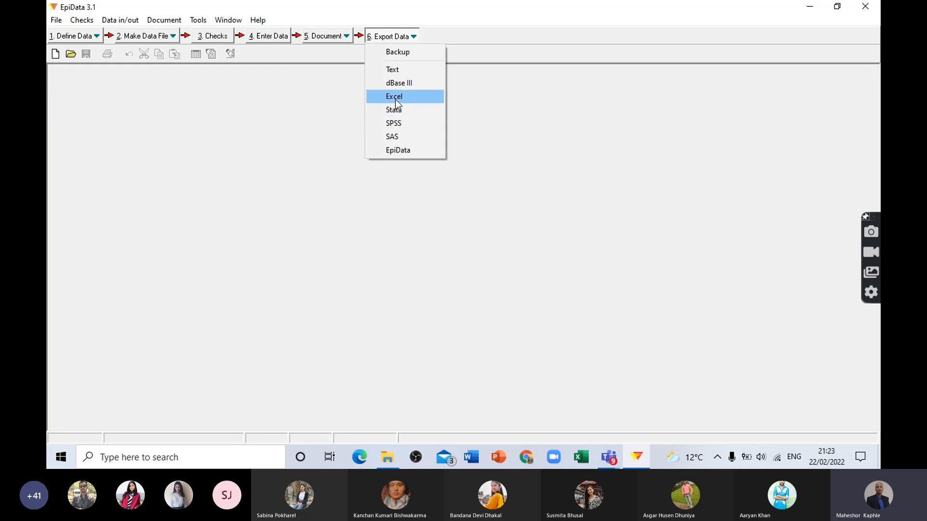
{"action": "left_click", "coordinate": [325, 37]}
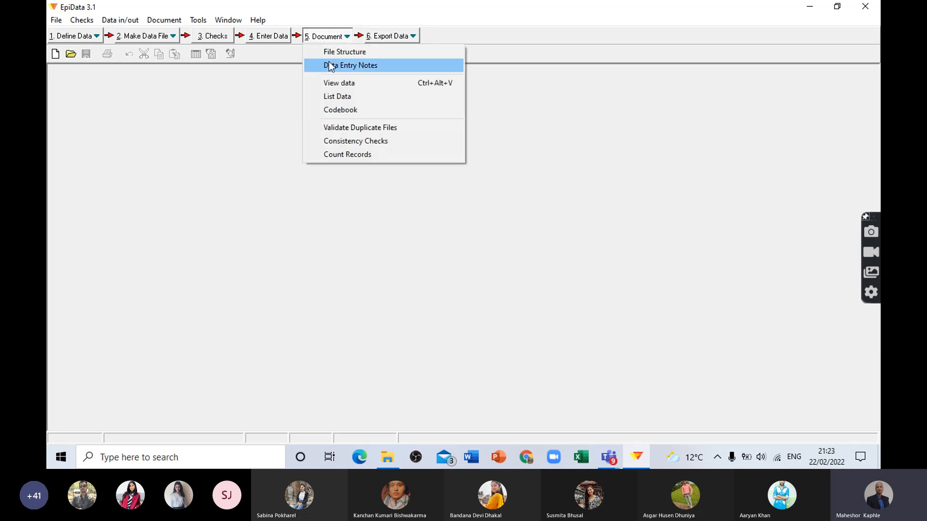
{"action": "left_click", "coordinate": [340, 84]}
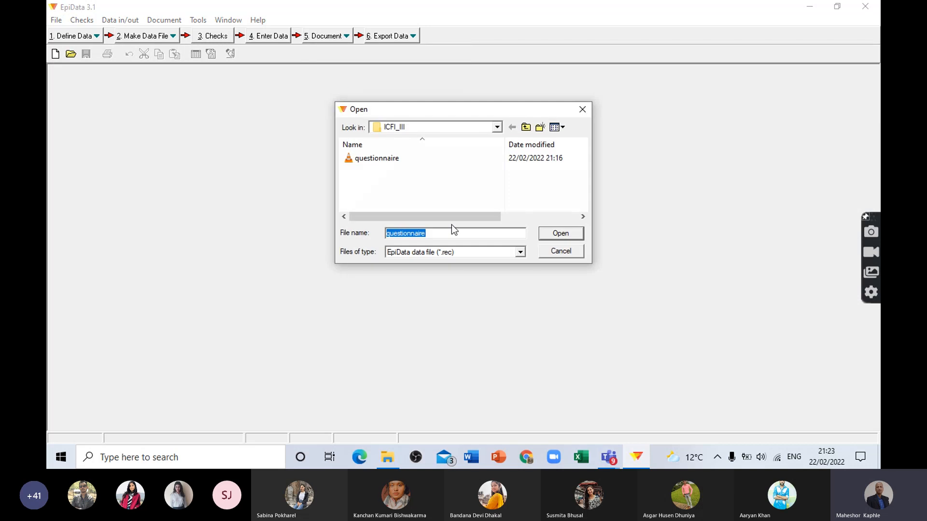
{"action": "left_click", "coordinate": [570, 236]}
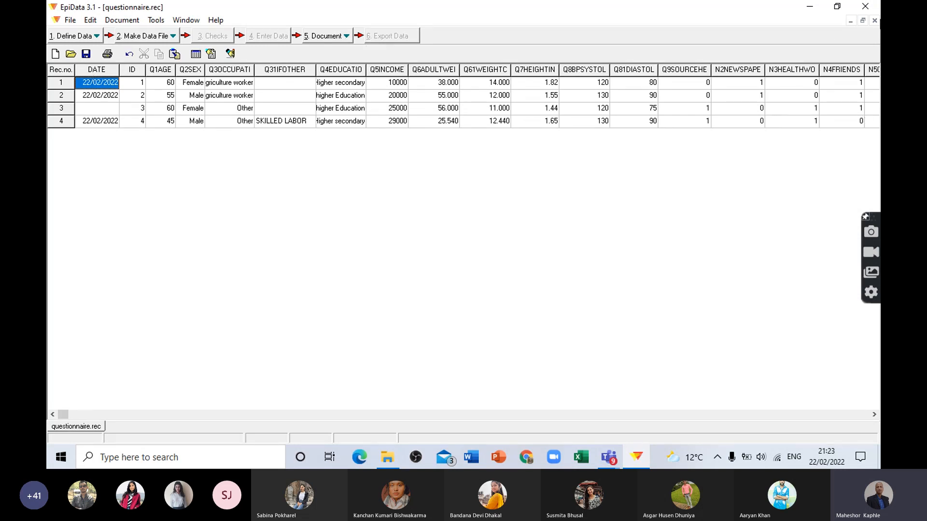
{"action": "left_click", "coordinate": [874, 21]}
Step: Export all records and all fields of questionnaire.rec to the Excel file questionnaire.xls in the ICFI_III folder
{"action": "left_click", "coordinate": [384, 36]}
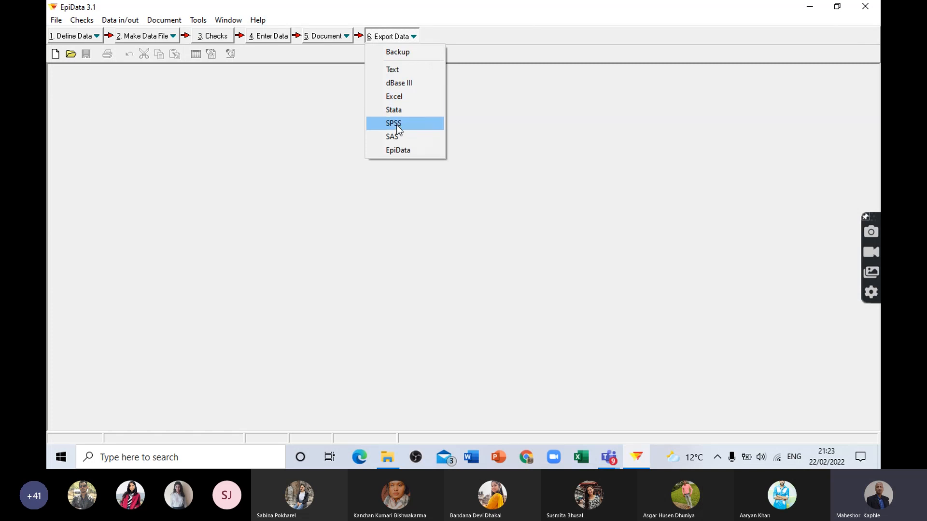
{"action": "left_click", "coordinate": [398, 99]}
{"action": "left_click", "coordinate": [561, 234]}
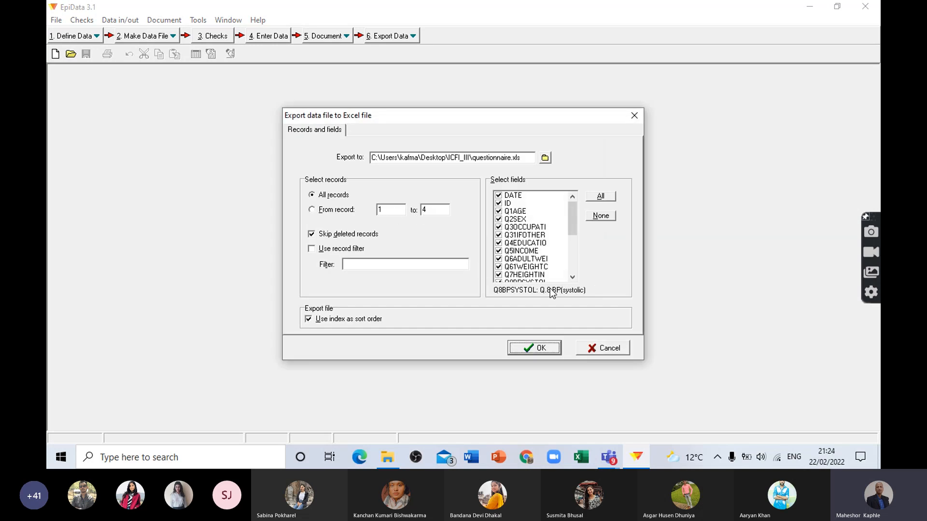
{"action": "mouse_move", "coordinate": [576, 216]}
{"action": "left_mouse_down"}
{"action": "mouse_move", "coordinate": [574, 269]}
{"action": "mouse_move", "coordinate": [572, 208]}
{"action": "left_mouse_up"}
{"action": "left_click", "coordinate": [538, 352]}
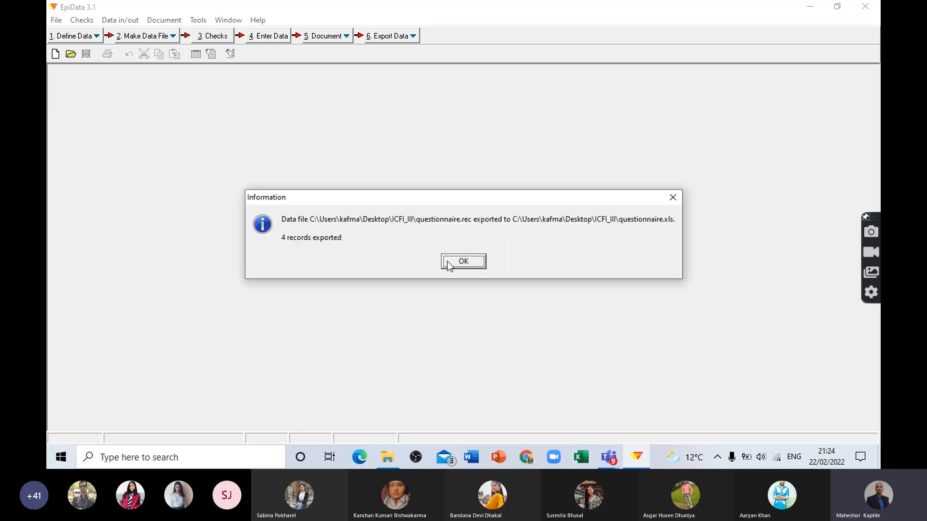
{"action": "left_click", "coordinate": [462, 263]}
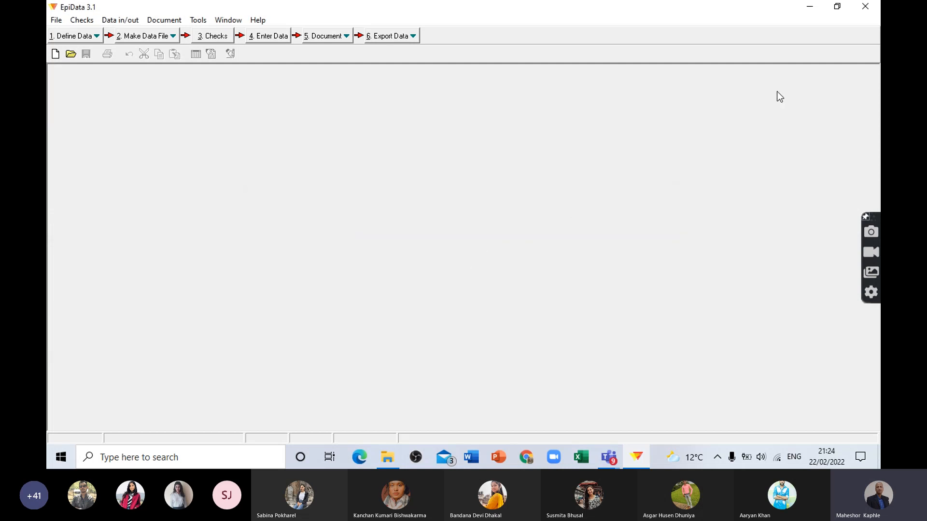
Step: Open the exported questionnaire.xls from the desktop folder ICFI_III in a maximized Excel window and dismiss the document recovery list
{"action": "left_click", "coordinate": [810, 8]}
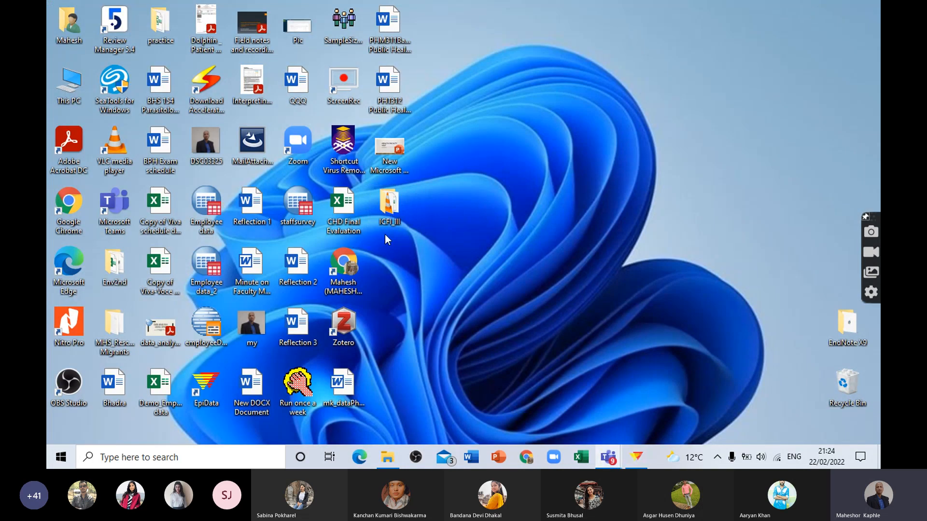
{"action": "double_click", "coordinate": [391, 208]}
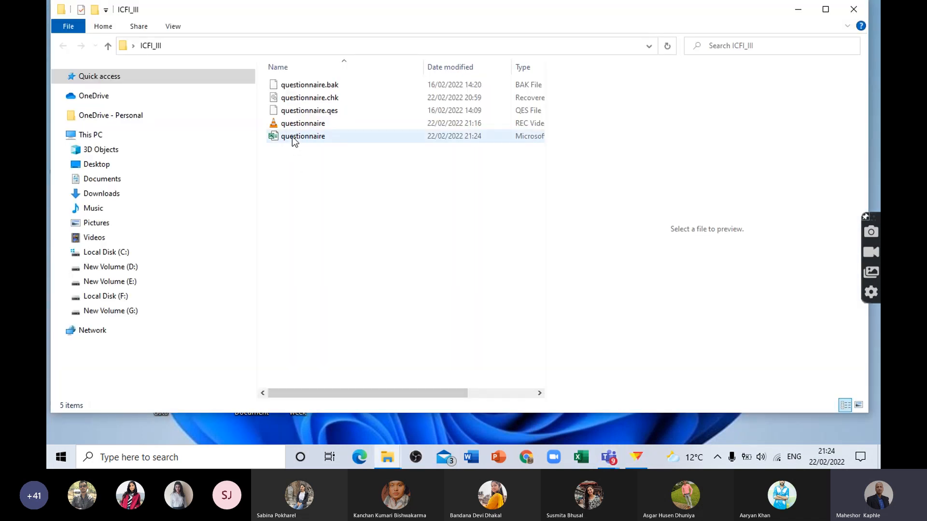
{"action": "double_click", "coordinate": [321, 137]}
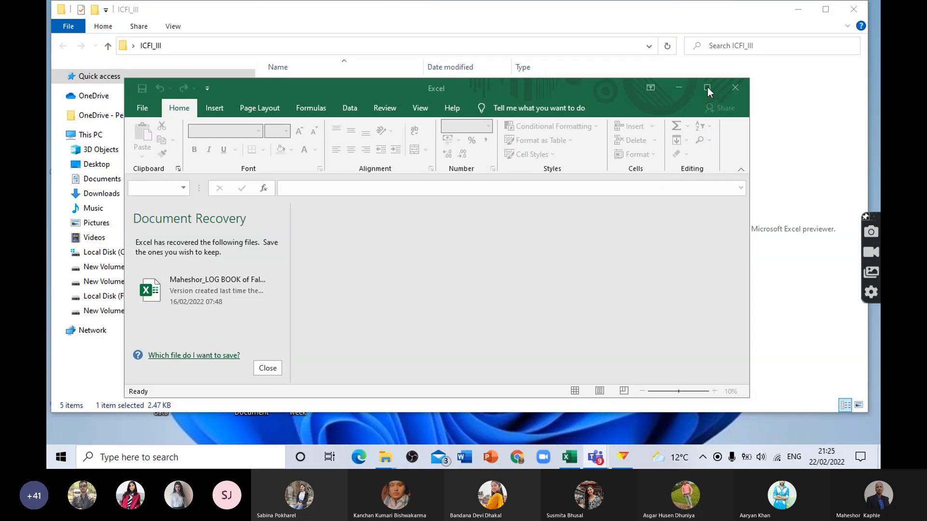
{"action": "left_click", "coordinate": [708, 88]}
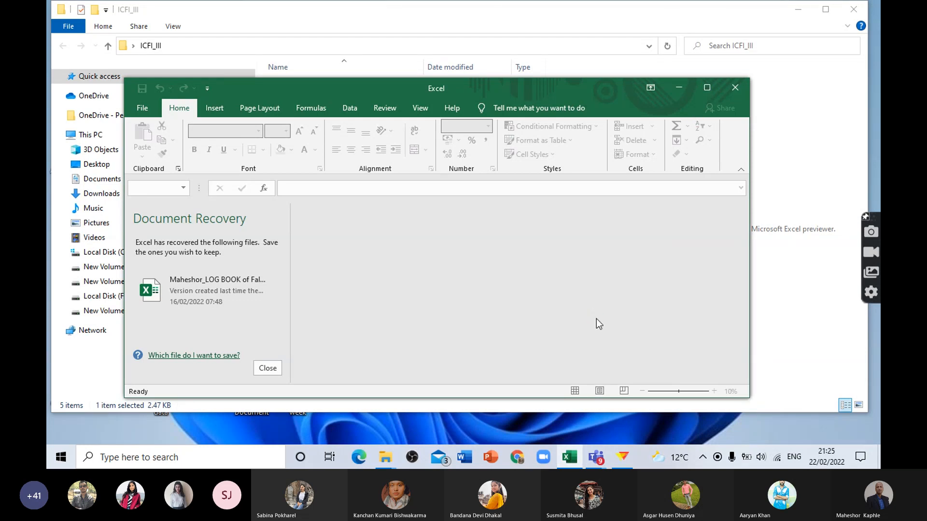
{"action": "left_click", "coordinate": [707, 90]}
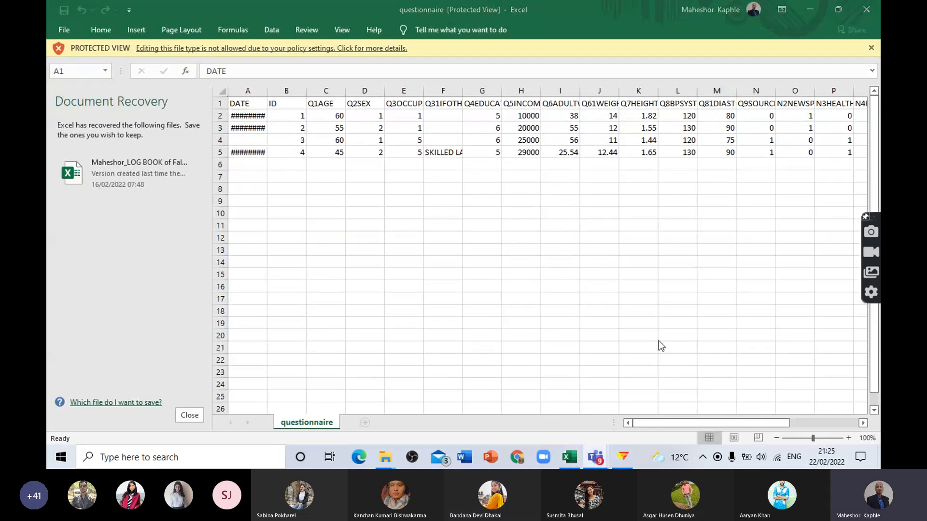
{"action": "left_click", "coordinate": [191, 417]}
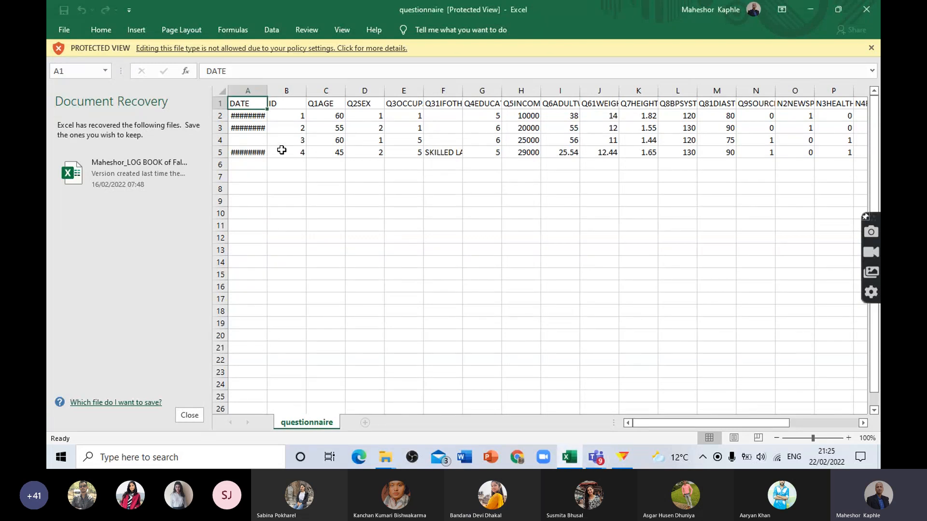
Step: Close the Document Recovery pane and widen the DATE and Q31IFOTHER columns to show their full contents
{"action": "left_click", "coordinate": [190, 415]}
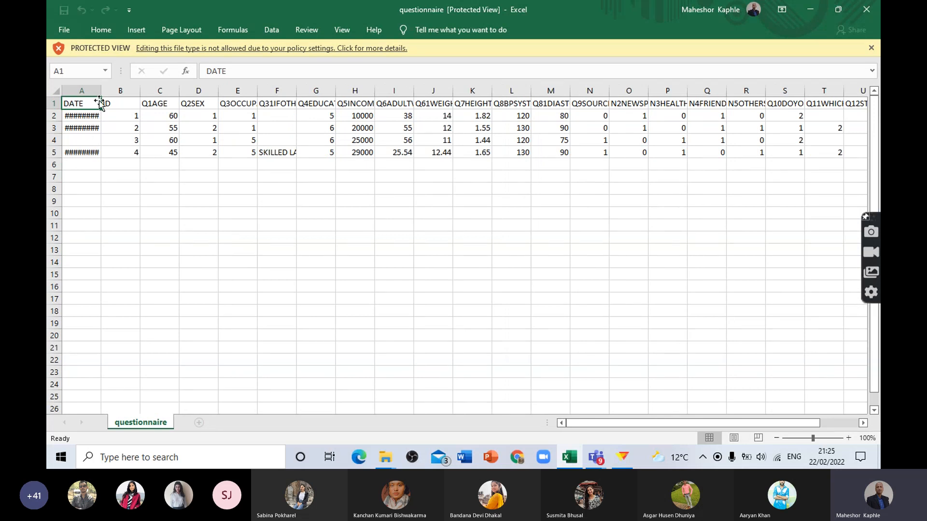
{"action": "left_click_drag", "start_coordinate": [100, 97], "coordinate": [128, 96]}
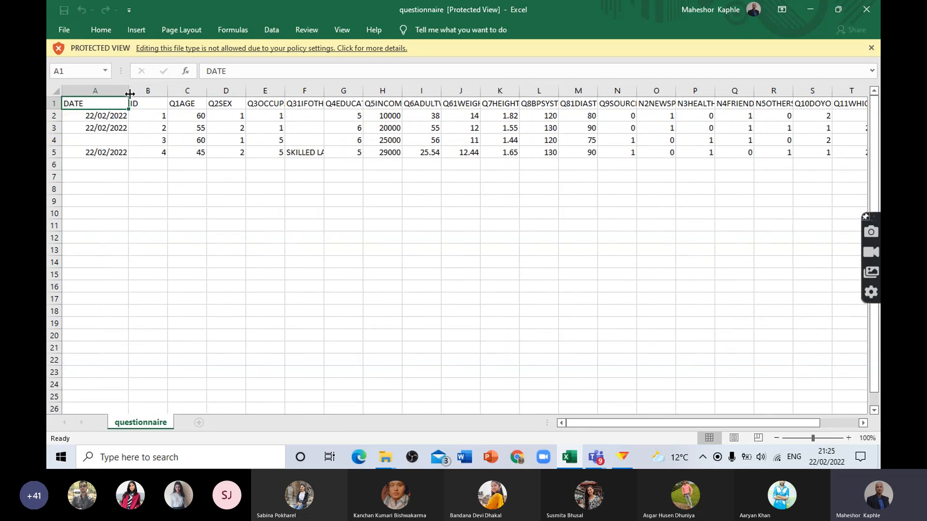
{"action": "left_click_drag", "start_coordinate": [324, 95], "coordinate": [347, 100]}
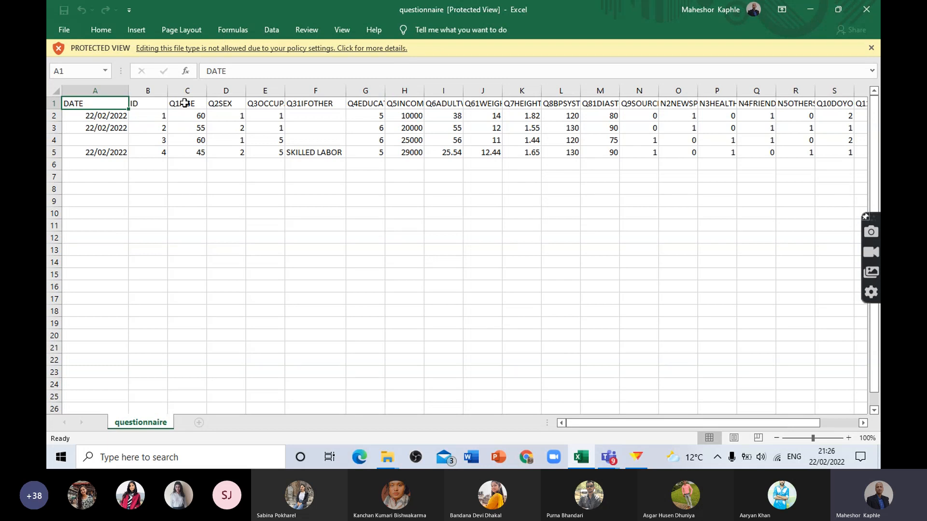
Step: Widen the N2NEWSPAPE, N3HEALTHWO and Q6ADULTWEI columns so their headers are fully readable
{"action": "left_click", "coordinate": [228, 102]}
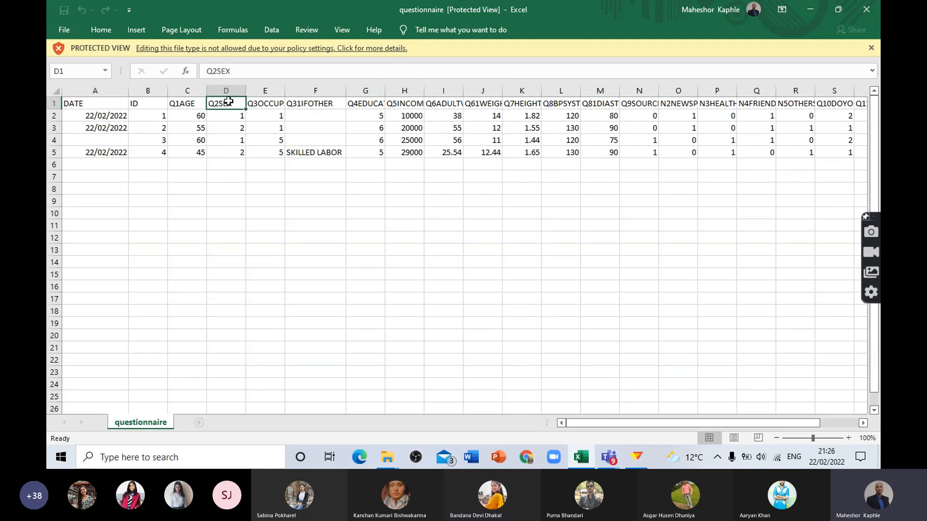
{"action": "left_click", "coordinate": [268, 99]}
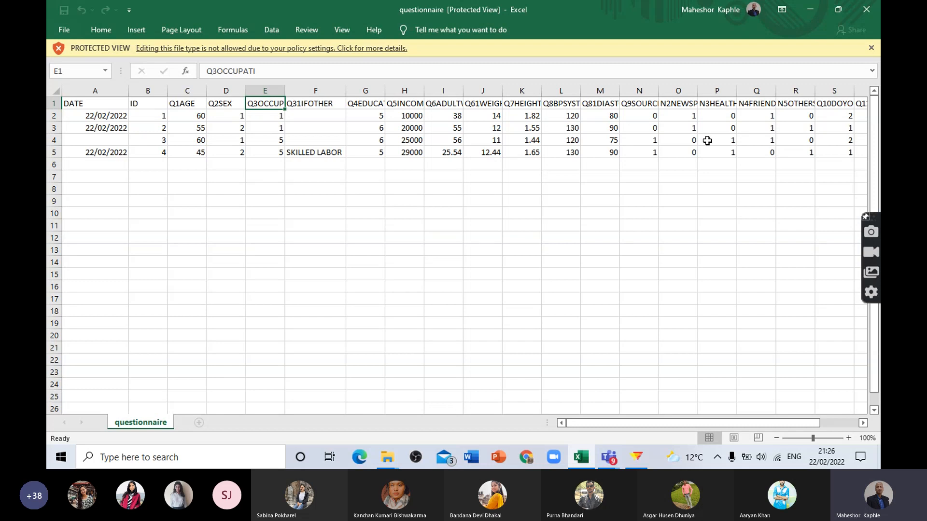
{"action": "left_click", "coordinate": [681, 102]}
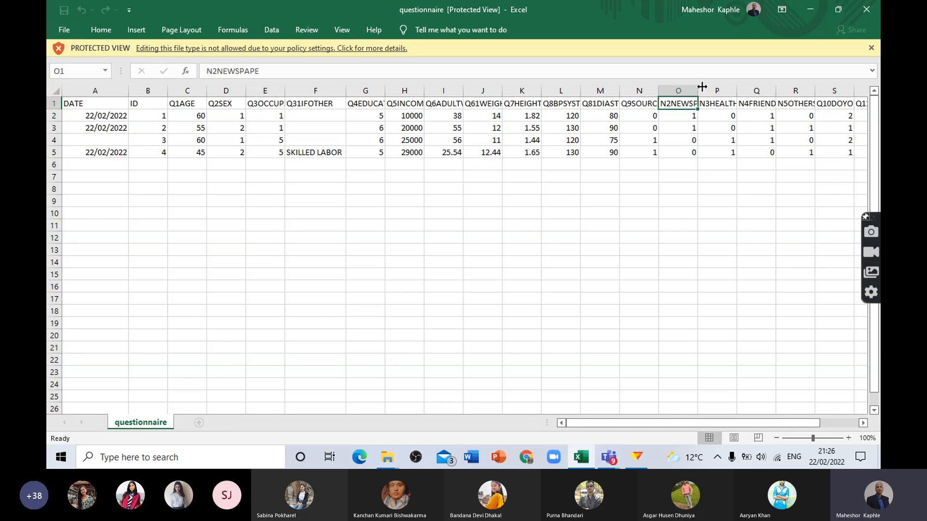
{"action": "left_click_drag", "start_coordinate": [698, 91], "coordinate": [766, 92]}
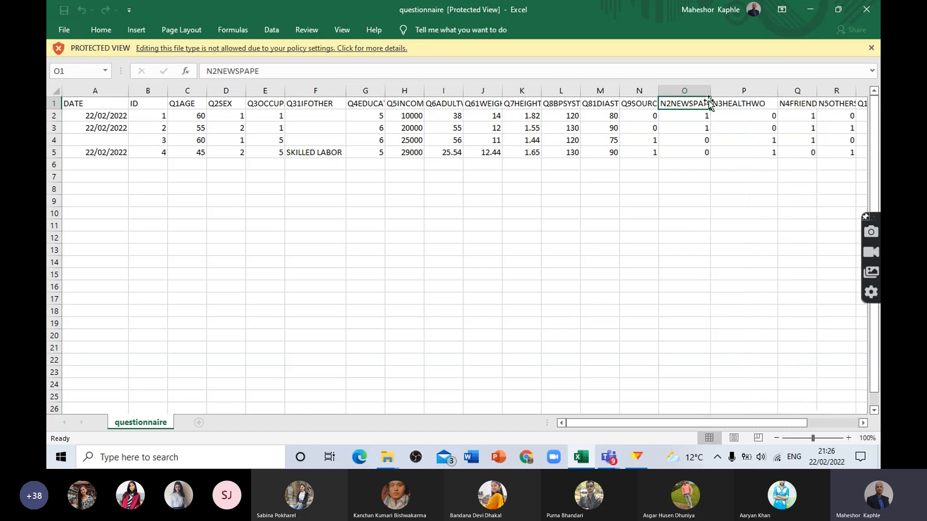
{"action": "left_click_drag", "start_coordinate": [710, 94], "coordinate": [723, 97]}
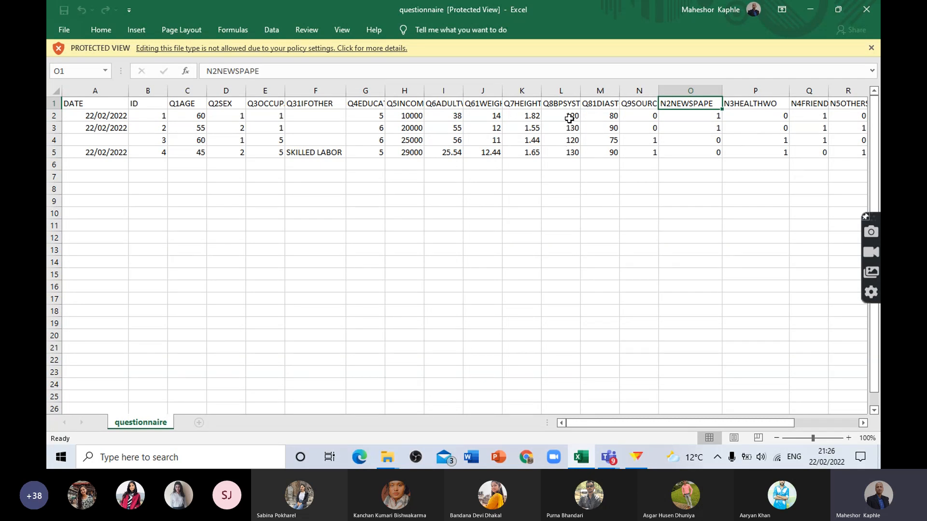
{"action": "left_click_drag", "start_coordinate": [464, 92], "coordinate": [550, 92]}
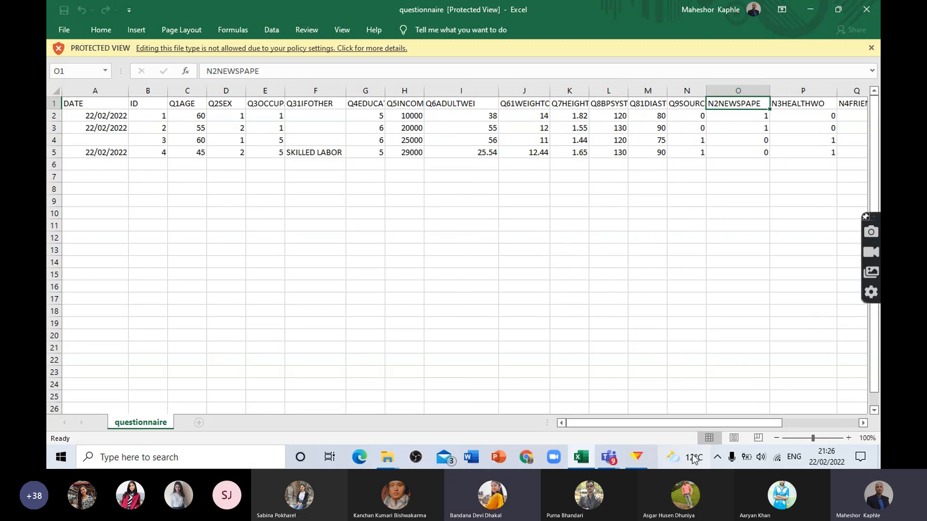
{"action": "mouse_move", "coordinate": [647, 423]}
{"action": "left_mouse_down"}
{"action": "mouse_move", "coordinate": [688, 420]}
{"action": "mouse_move", "coordinate": [646, 420]}
{"action": "left_mouse_up"}
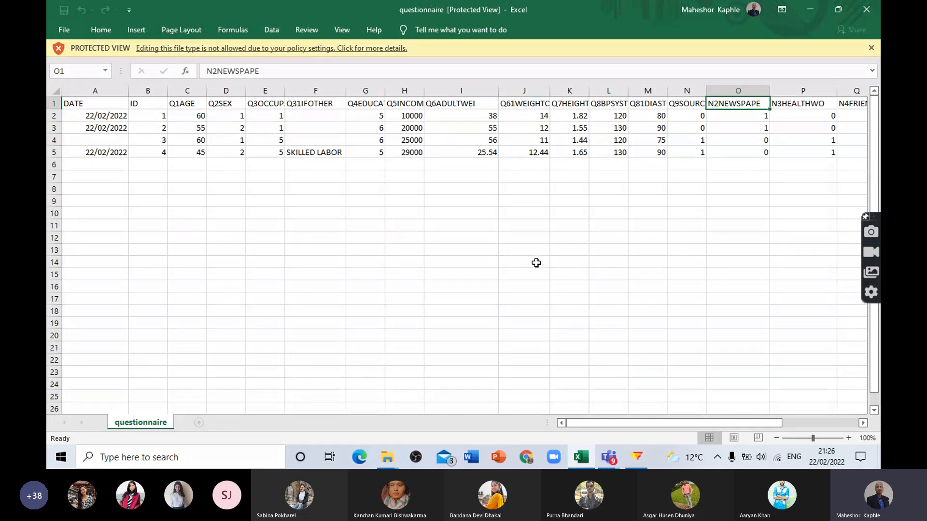
{"action": "left_click", "coordinate": [805, 12]}
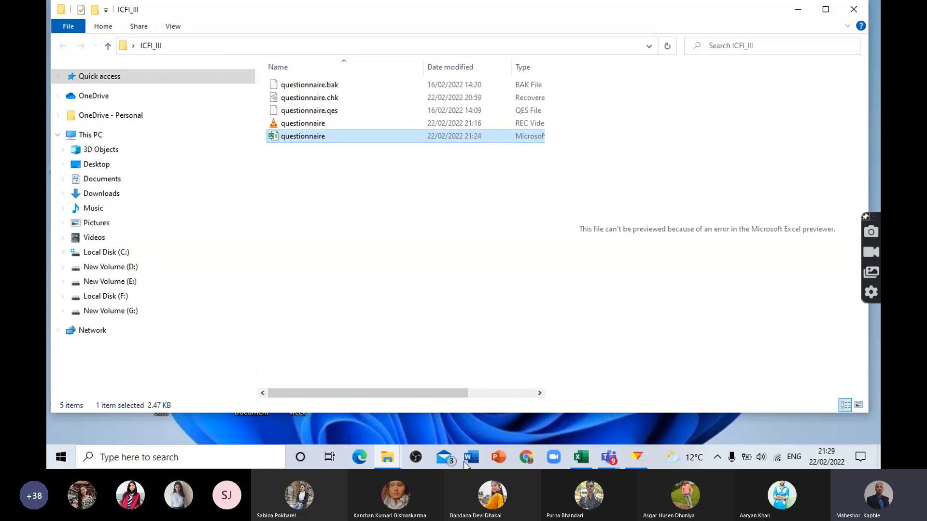
{"action": "left_click", "coordinate": [581, 457]}
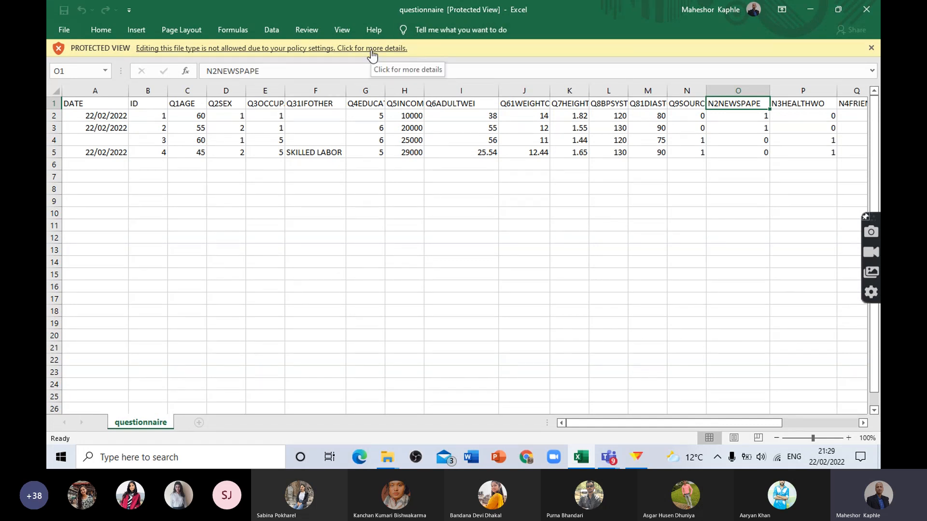
Step: Switch to EpiData and export all records and all fields of questionnaire.rec to the SPSS file questionnaire.sps in the ICFI_III folder
{"action": "left_click", "coordinate": [636, 457]}
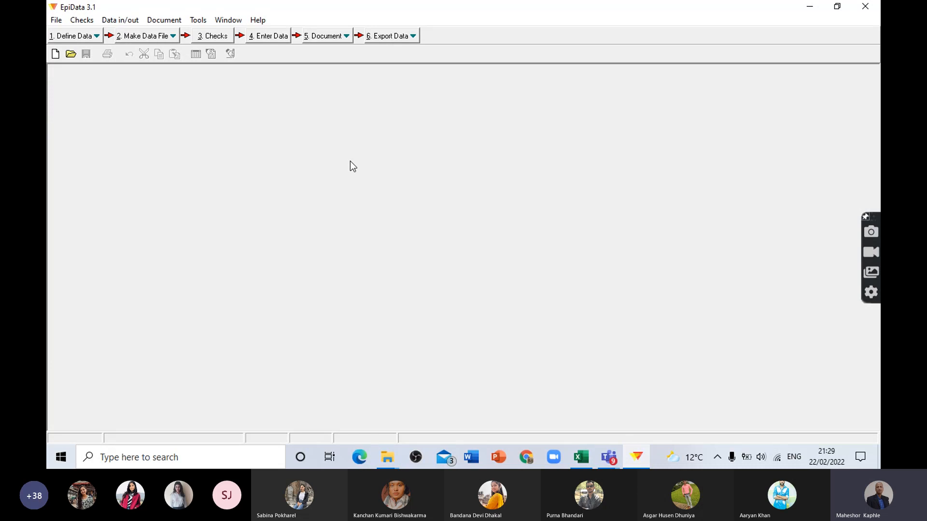
{"action": "left_click", "coordinate": [273, 40]}
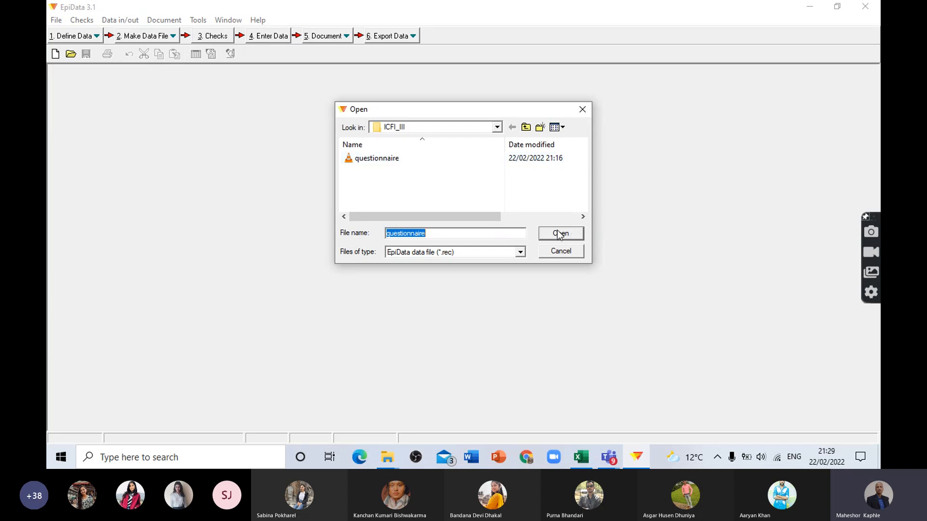
{"action": "left_click", "coordinate": [583, 109]}
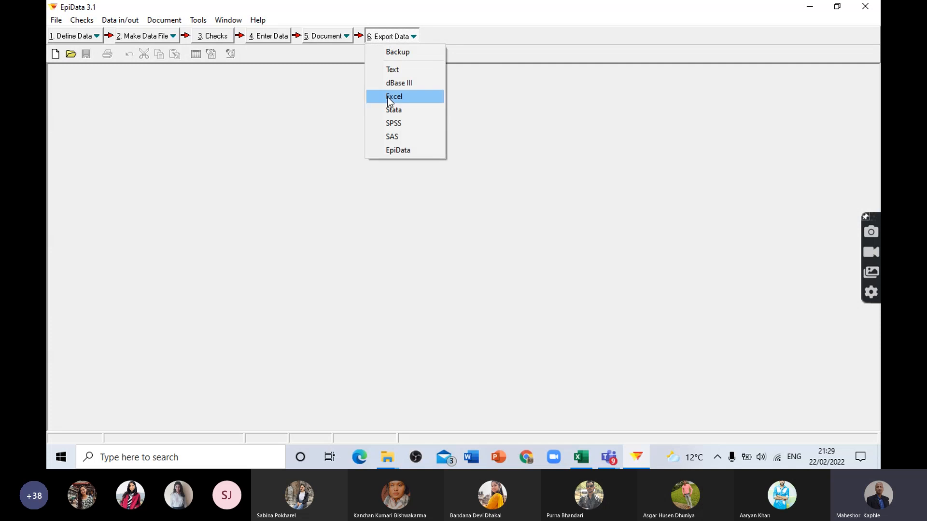
{"action": "left_click", "coordinate": [396, 124]}
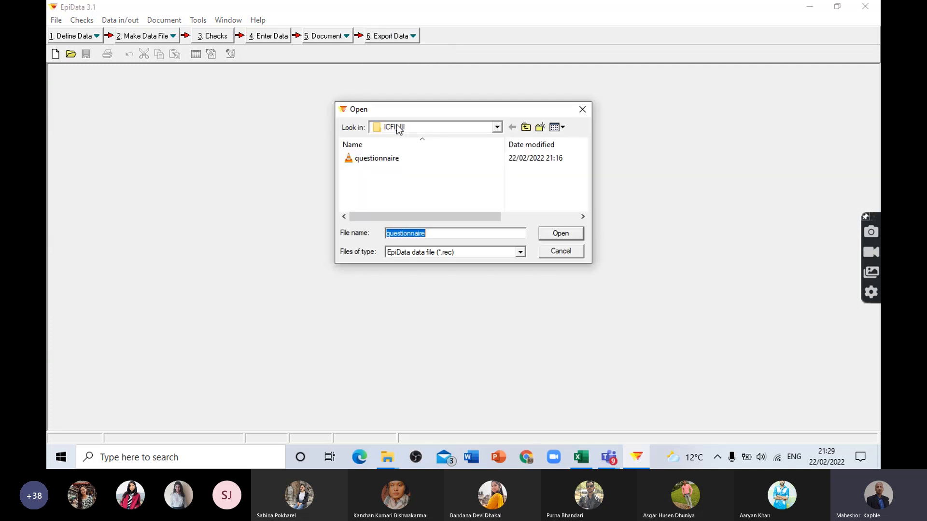
{"action": "left_click", "coordinate": [561, 233]}
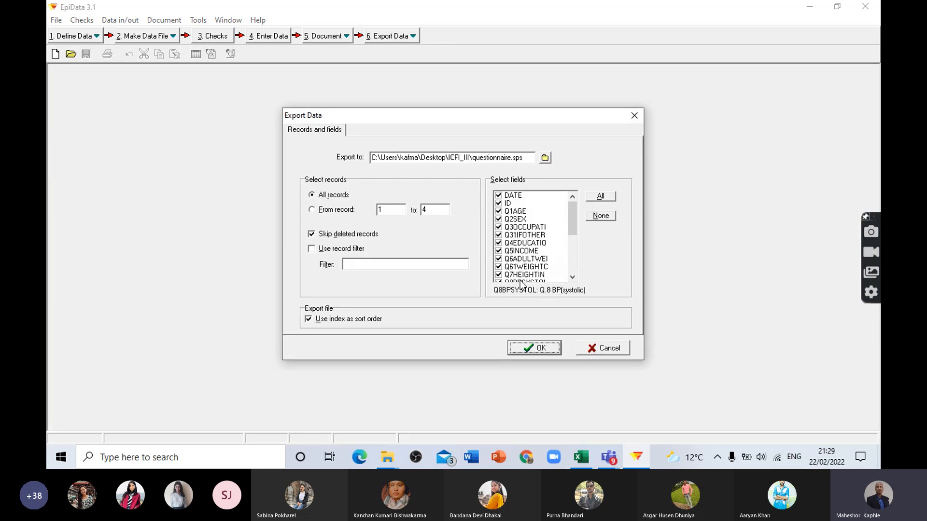
{"action": "left_click", "coordinate": [540, 348]}
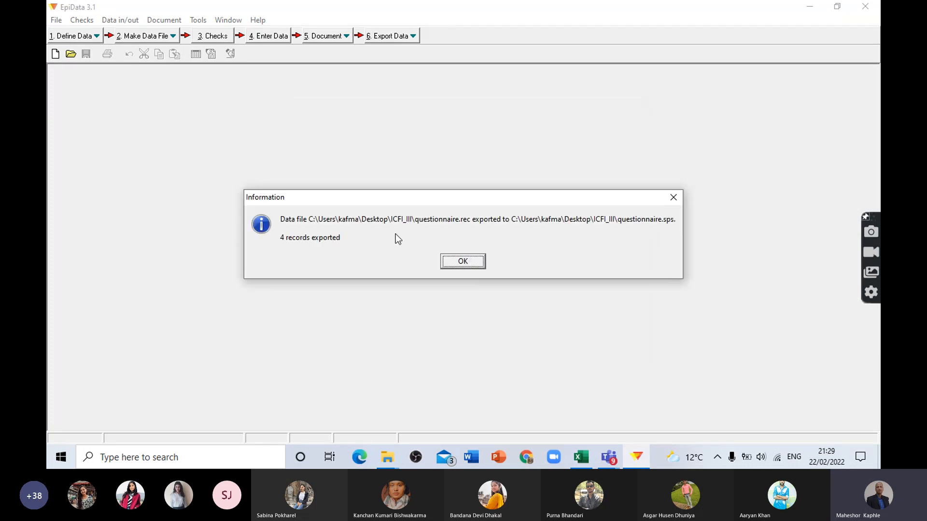
{"action": "left_click", "coordinate": [475, 265]}
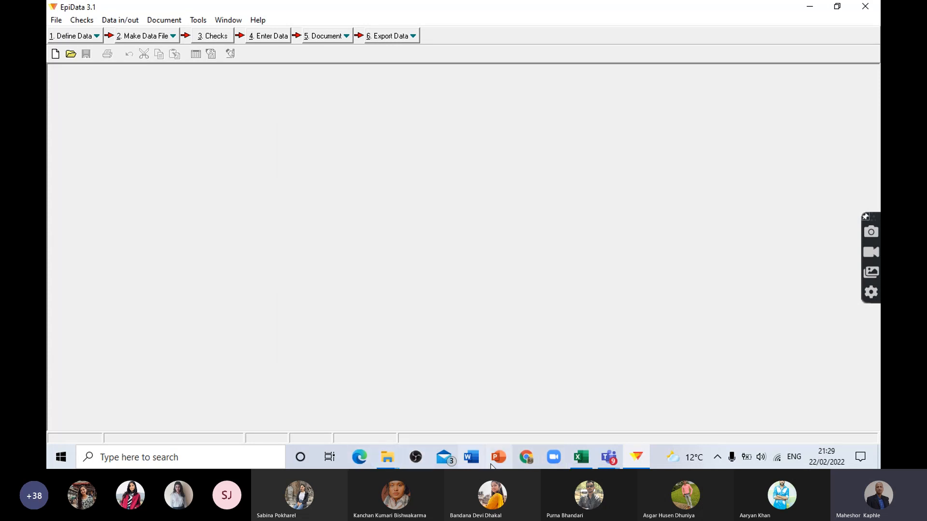
Step: Bring up the ICFI_III folder to look over the exported questionnaire files
{"action": "left_click", "coordinate": [811, 8]}
{"action": "left_click", "coordinate": [818, 9]}
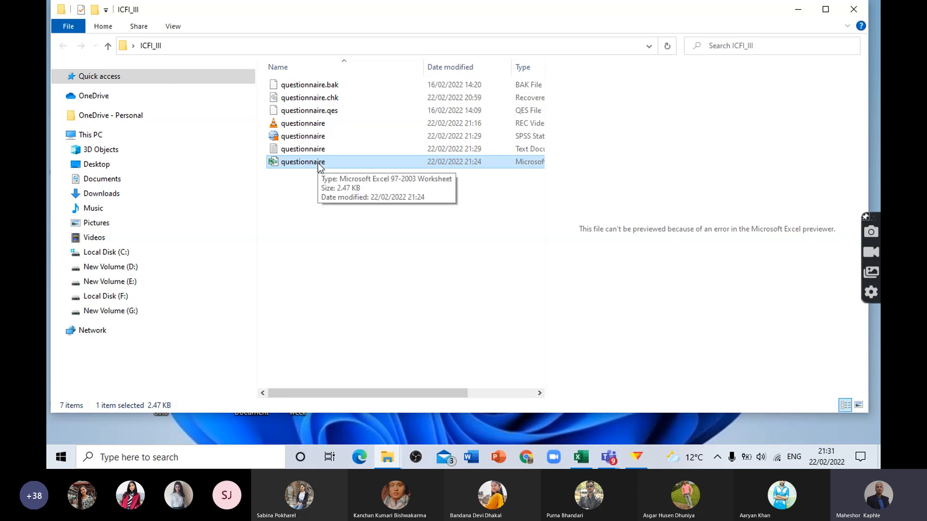
Step: Switch to EpiData, open questionnaire.rec for revising checks, and display the check settings of the Q. 4 Education field
{"action": "left_click", "coordinate": [638, 458]}
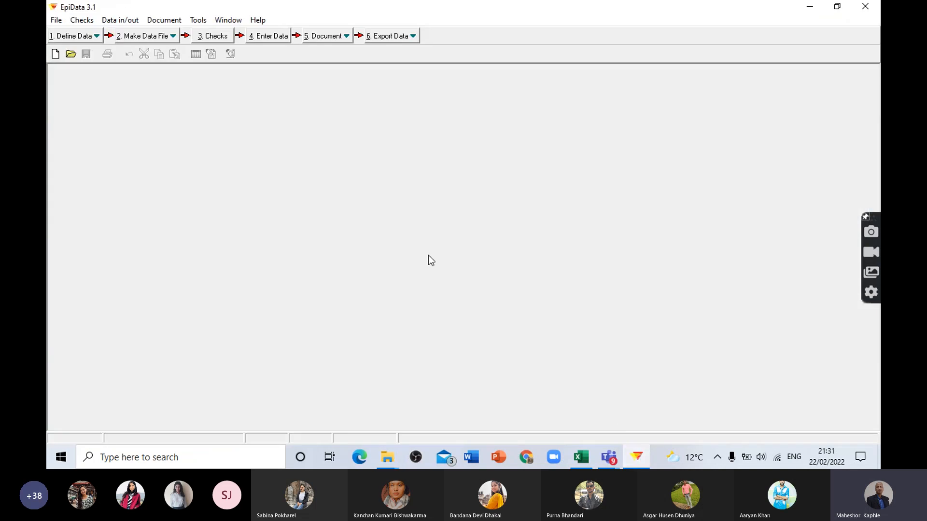
{"action": "left_click", "coordinate": [212, 35]}
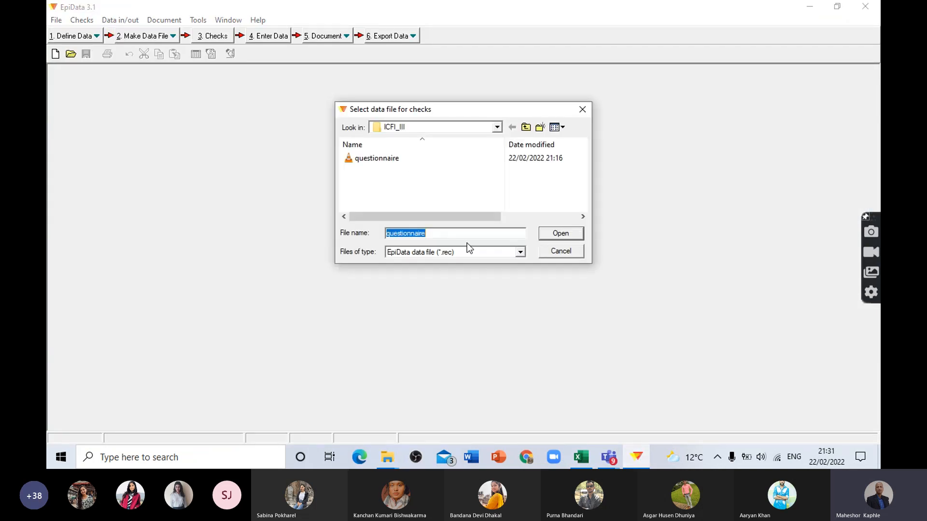
{"action": "left_click", "coordinate": [560, 234]}
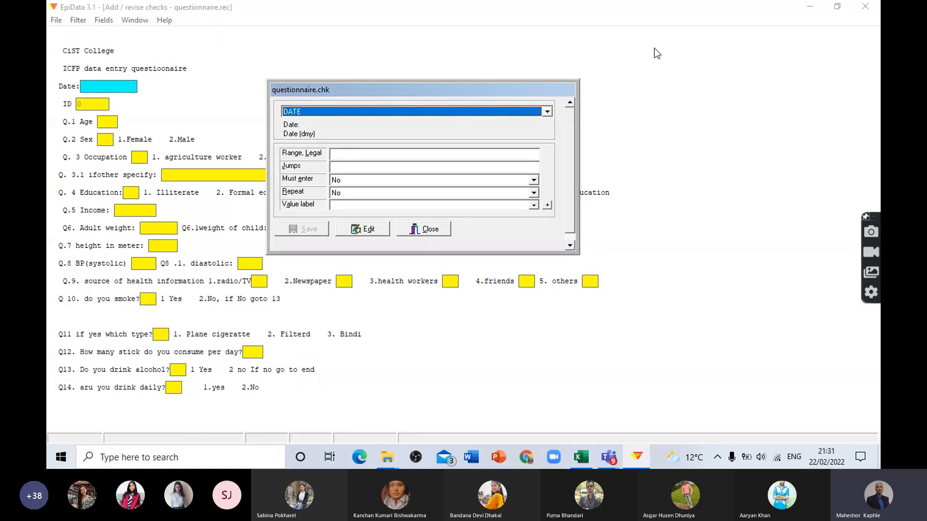
{"action": "left_click_drag", "start_coordinate": [418, 91], "coordinate": [630, 41]}
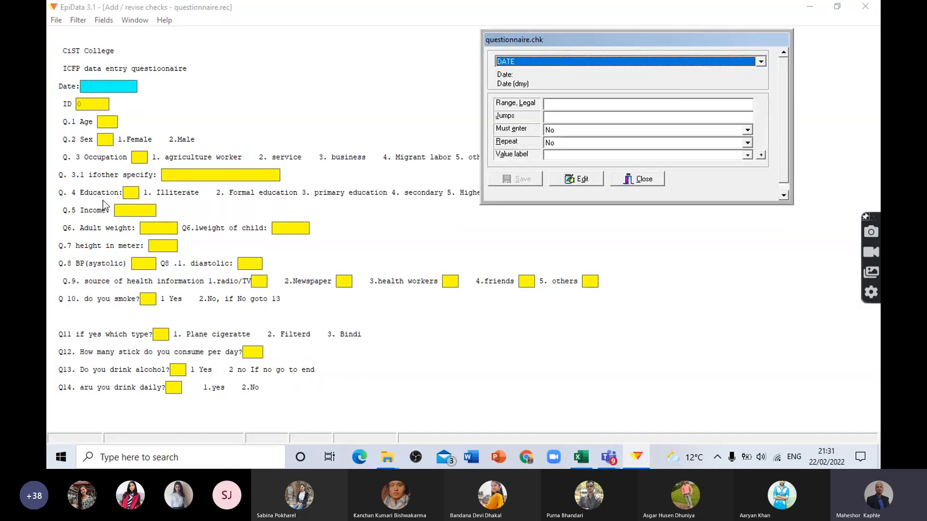
{"action": "left_click", "coordinate": [130, 192]}
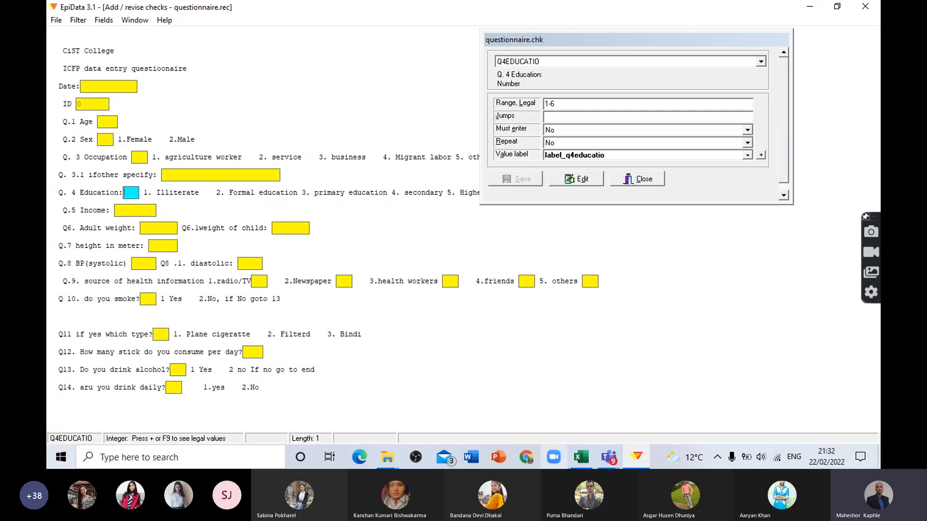
Step: Switch to the exported Excel sheet and examine the coded values in the sex, occupation and education columns for each record
{"action": "left_click", "coordinate": [582, 459]}
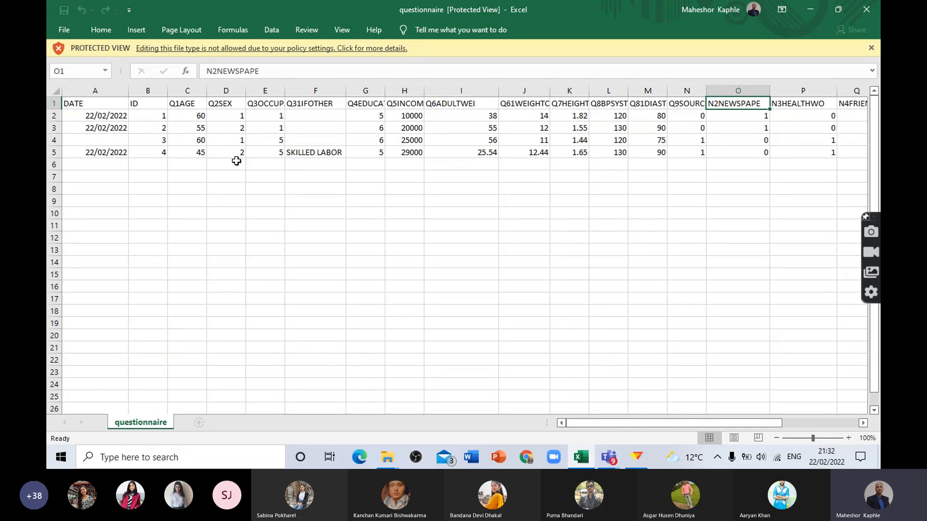
{"action": "left_click", "coordinate": [233, 143]}
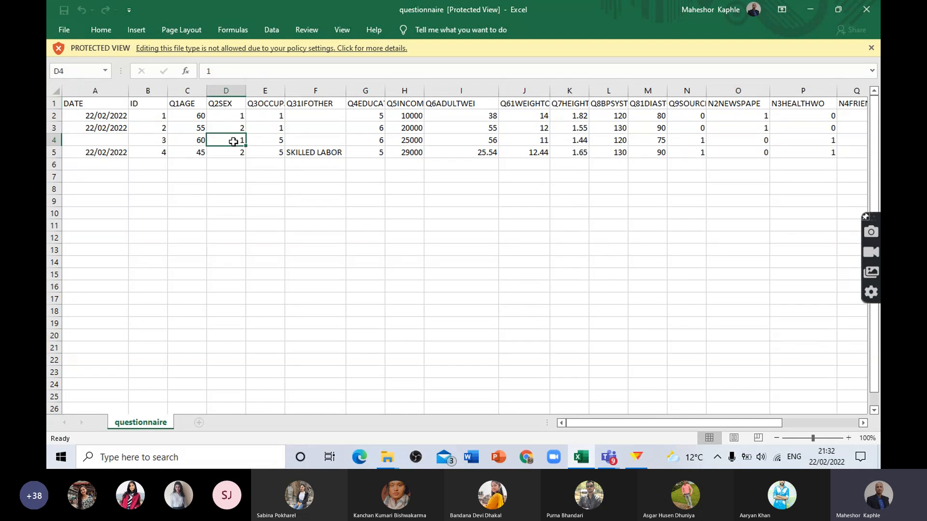
{"action": "left_click", "coordinate": [234, 152]}
{"action": "left_click", "coordinate": [234, 127]}
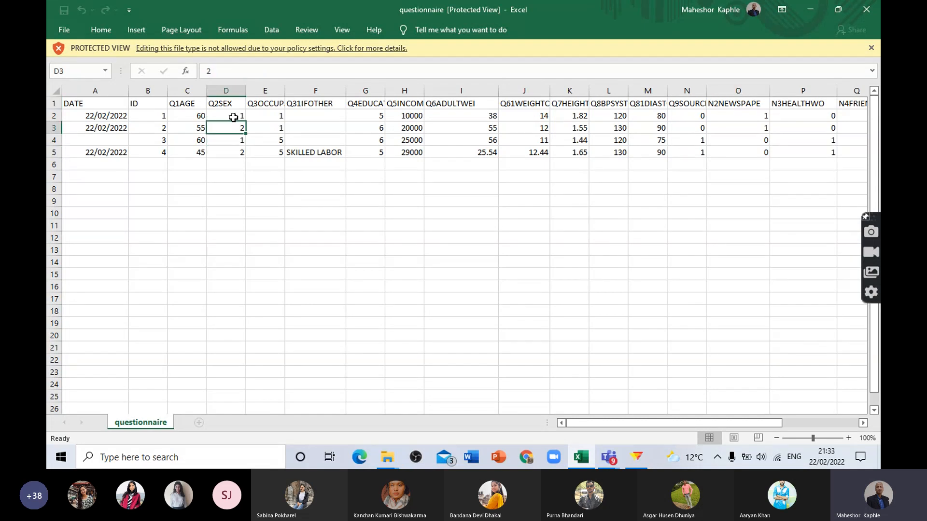
{"action": "left_click", "coordinate": [233, 116]}
{"action": "left_click", "coordinate": [234, 130]}
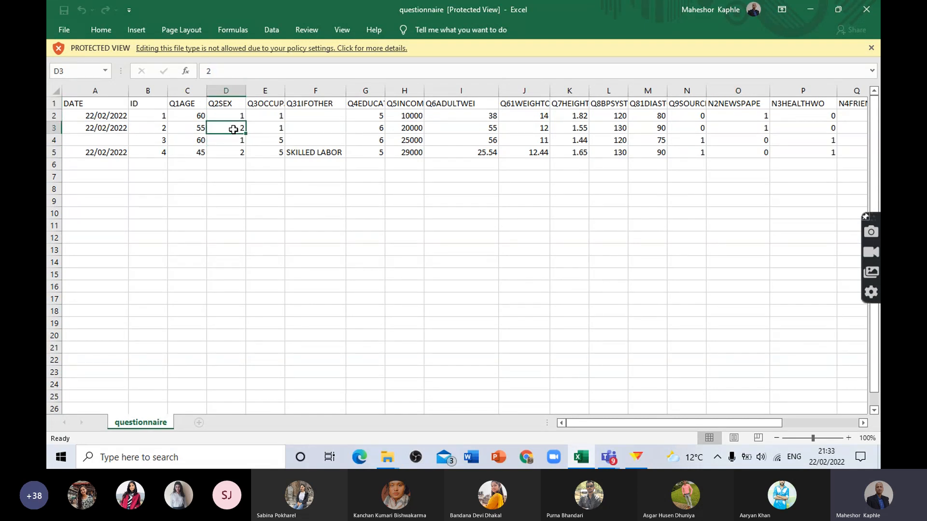
{"action": "left_click", "coordinate": [233, 154]}
{"action": "left_click", "coordinate": [235, 141]}
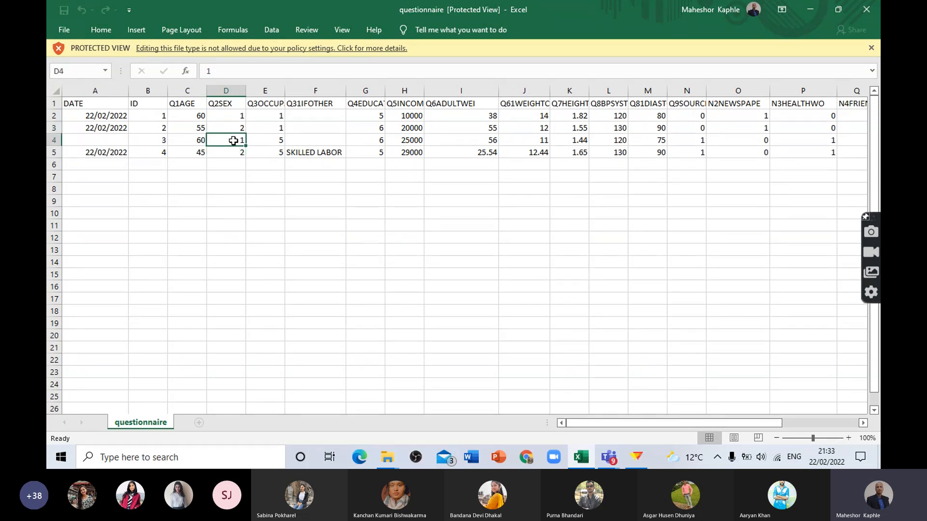
{"action": "left_click", "coordinate": [274, 140]}
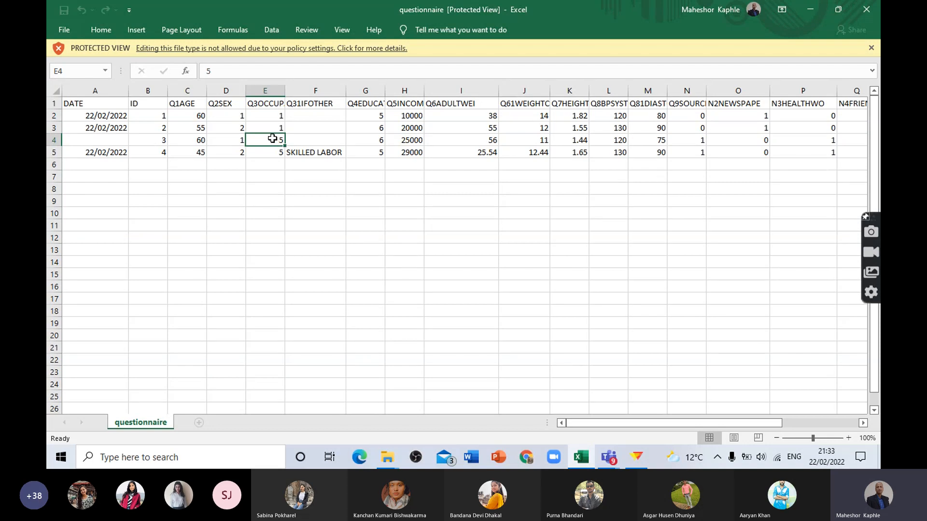
{"action": "left_click", "coordinate": [271, 115]}
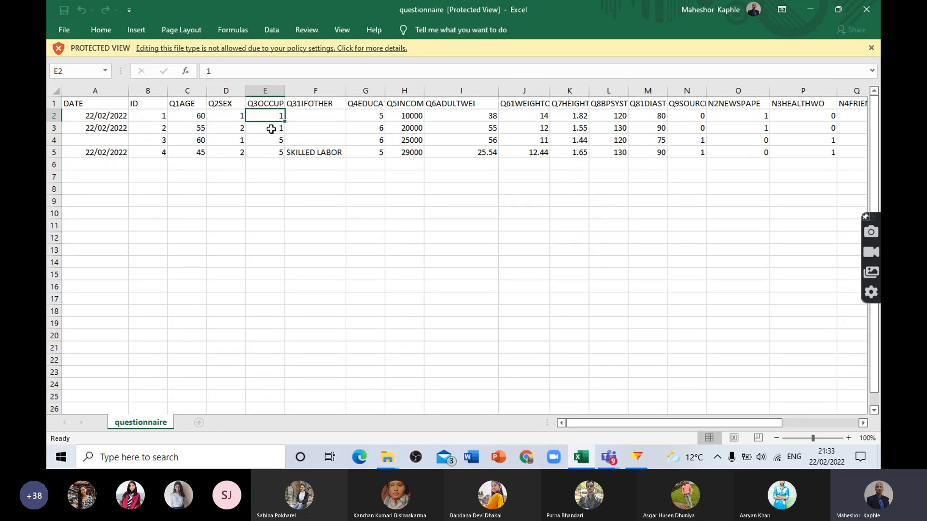
{"action": "left_click", "coordinate": [272, 152]}
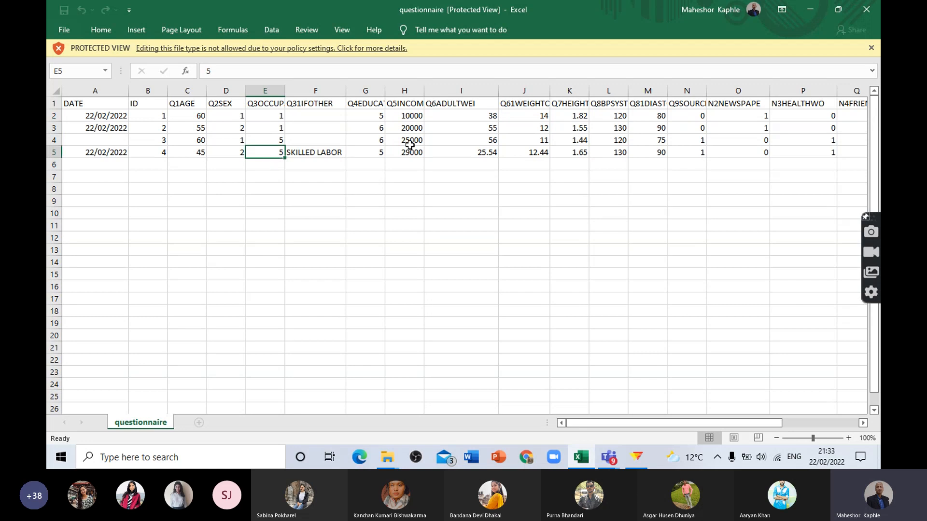
{"action": "left_click", "coordinate": [372, 117]}
{"action": "left_click", "coordinate": [372, 129]}
{"action": "left_click", "coordinate": [372, 152]}
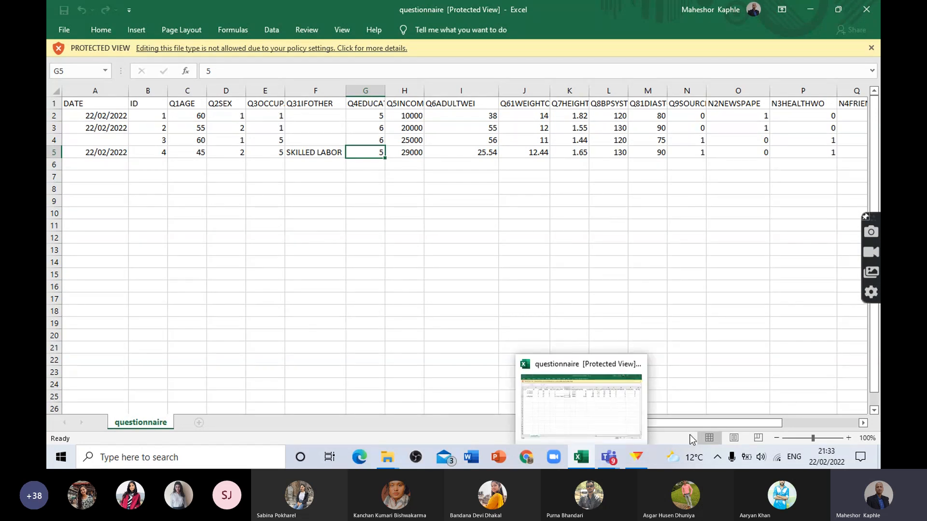
Step: Switch back to EpiData and display the check settings of the Q11 smoking type field
{"action": "left_click", "coordinate": [637, 457]}
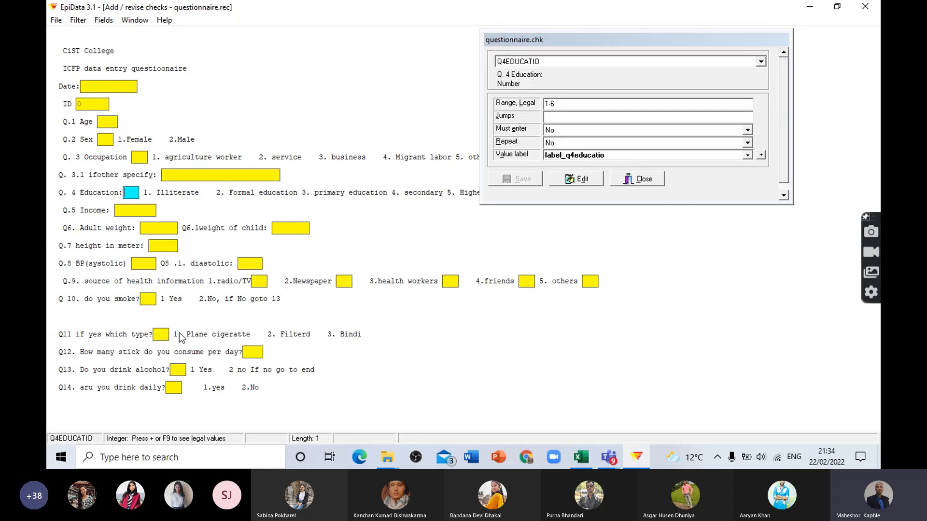
{"action": "left_click", "coordinate": [159, 334]}
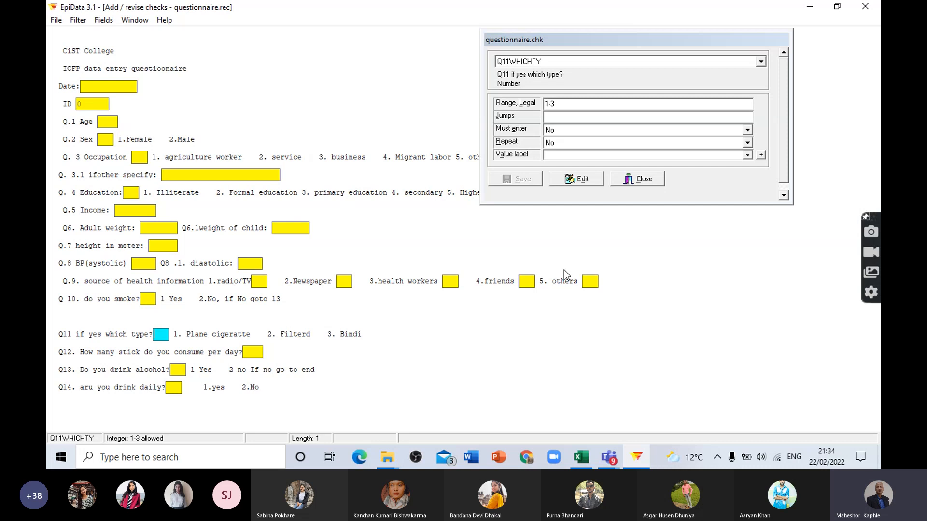
Step: Close the questionnaire.rec check editor without further changes and display the available data export formats in EpiData
{"action": "left_click", "coordinate": [639, 179]}
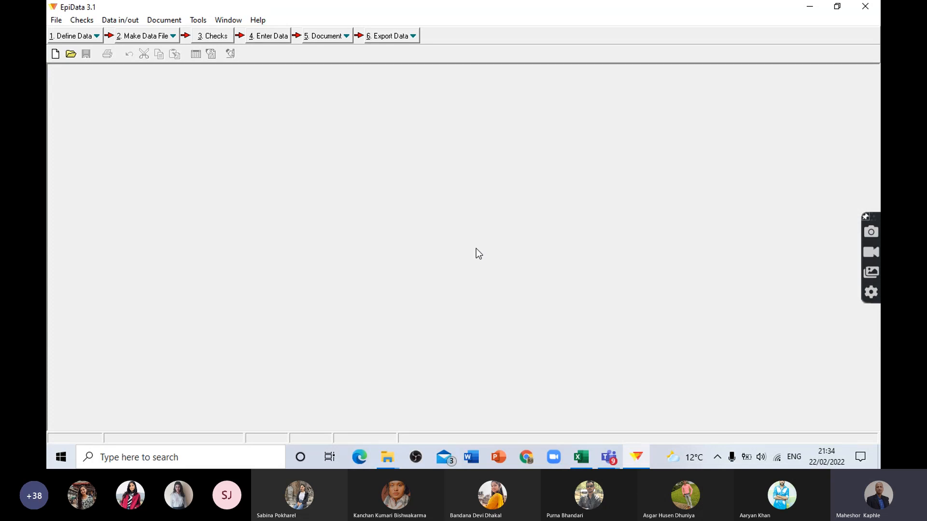
{"action": "mouse_move", "coordinate": [637, 457]}
{"action": "left_click", "coordinate": [635, 459]}
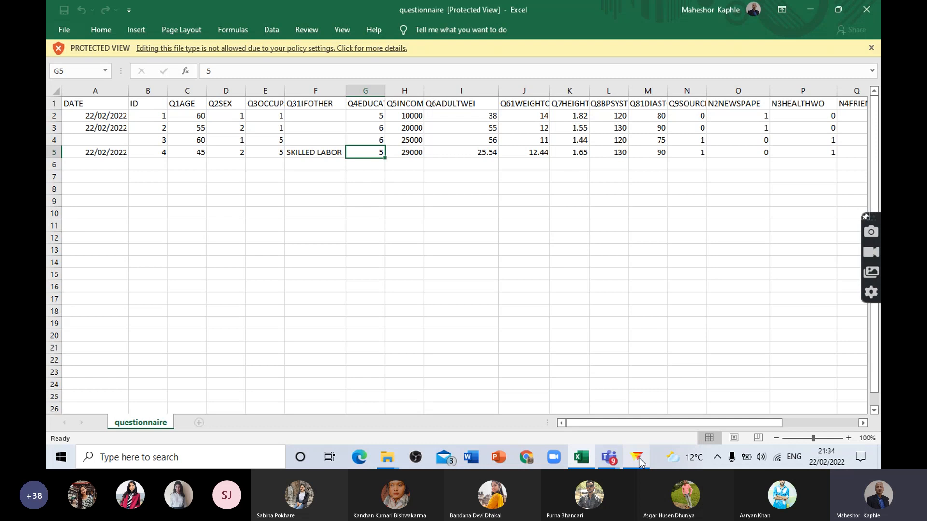
{"action": "left_click", "coordinate": [638, 459]}
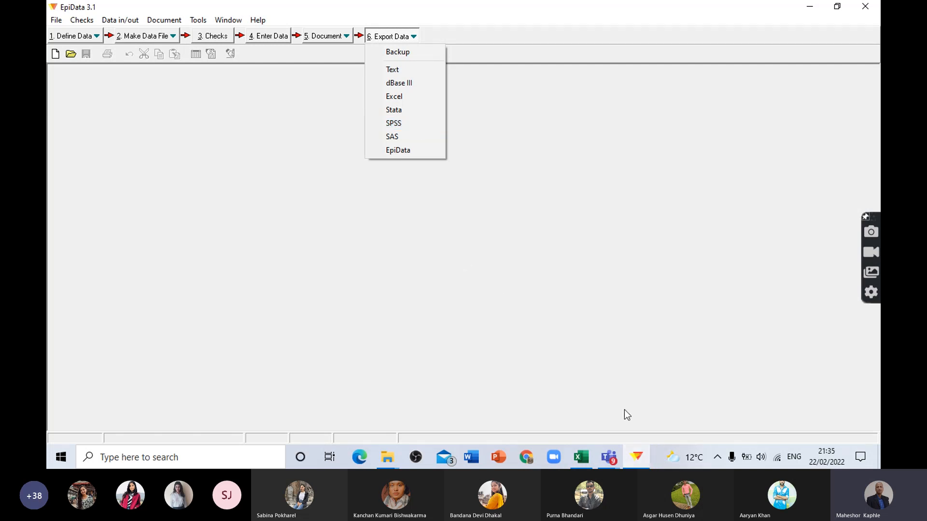
Step: Switch to the exported Excel sheet and examine the ID column values of the records, ending with an empty cell selected
{"action": "left_click", "coordinate": [581, 457]}
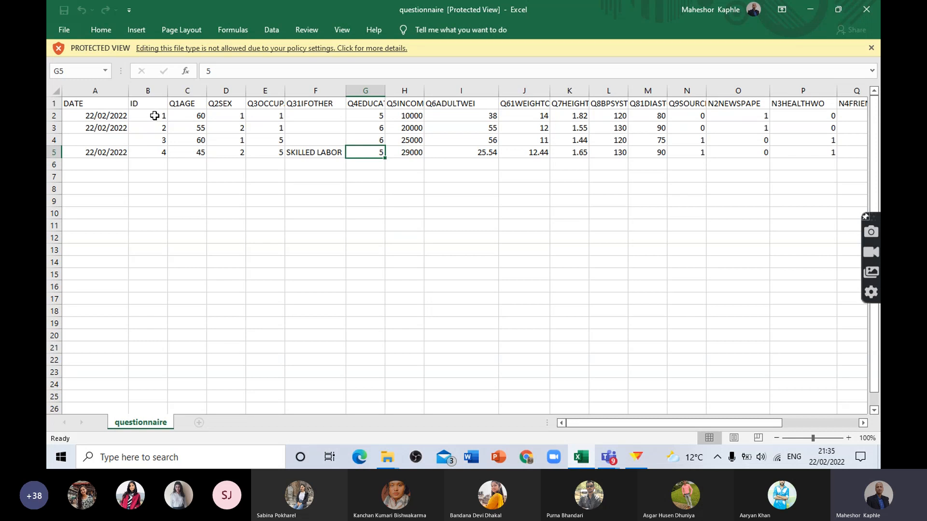
{"action": "left_click_drag", "start_coordinate": [156, 115], "coordinate": [155, 148]}
{"action": "left_click_drag", "start_coordinate": [149, 289], "coordinate": [155, 381]}
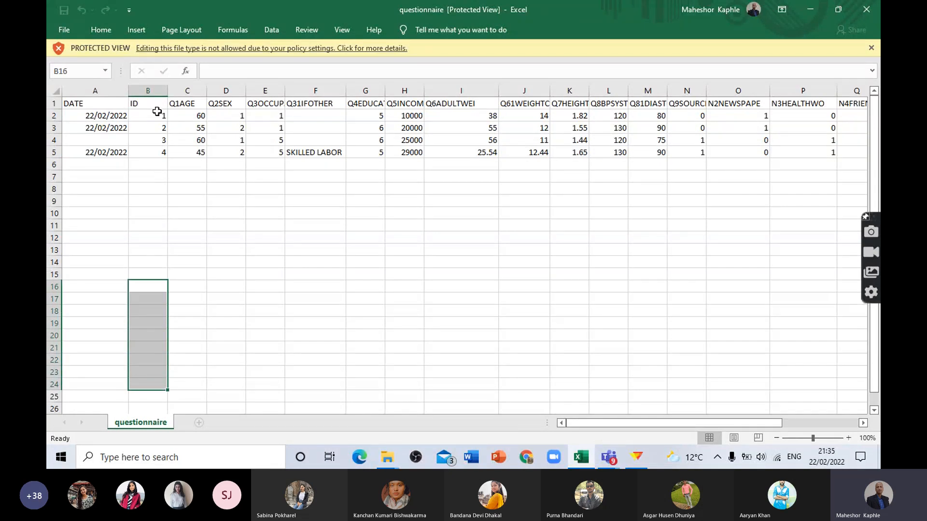
{"action": "left_click", "coordinate": [155, 261]}
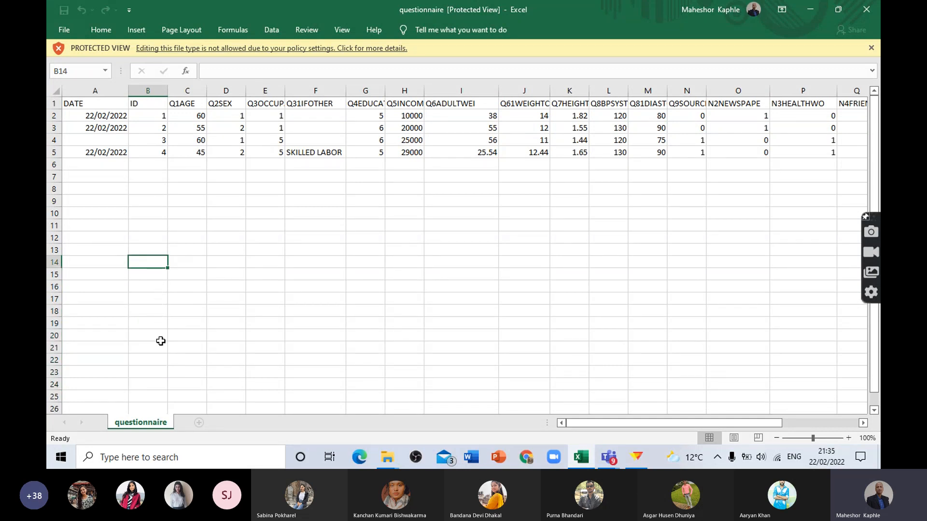
{"action": "left_click_drag", "start_coordinate": [155, 113], "coordinate": [153, 153]}
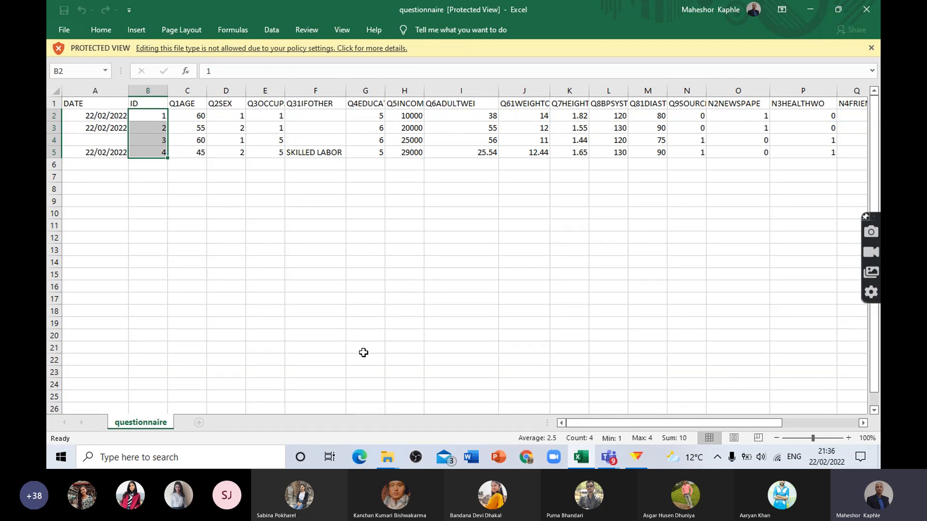
{"action": "left_click", "coordinate": [364, 373]}
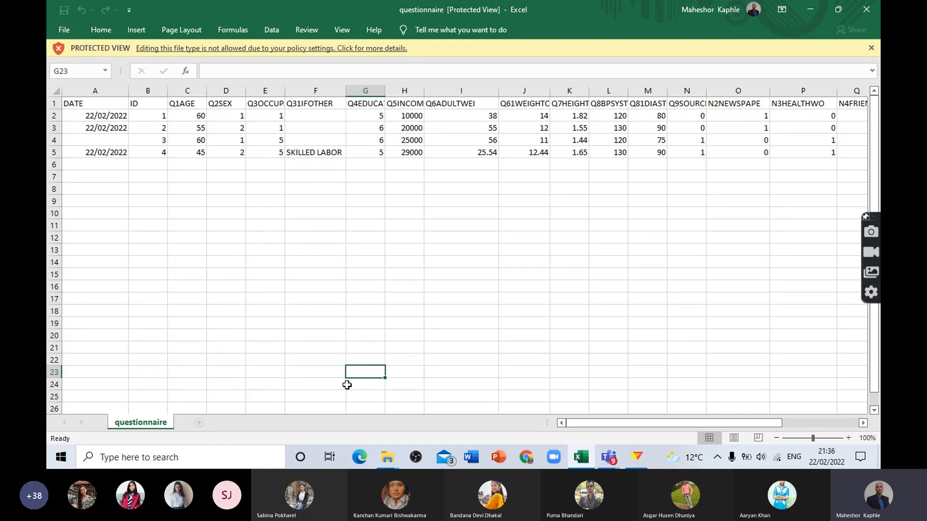
{"action": "left_click", "coordinate": [312, 387]}
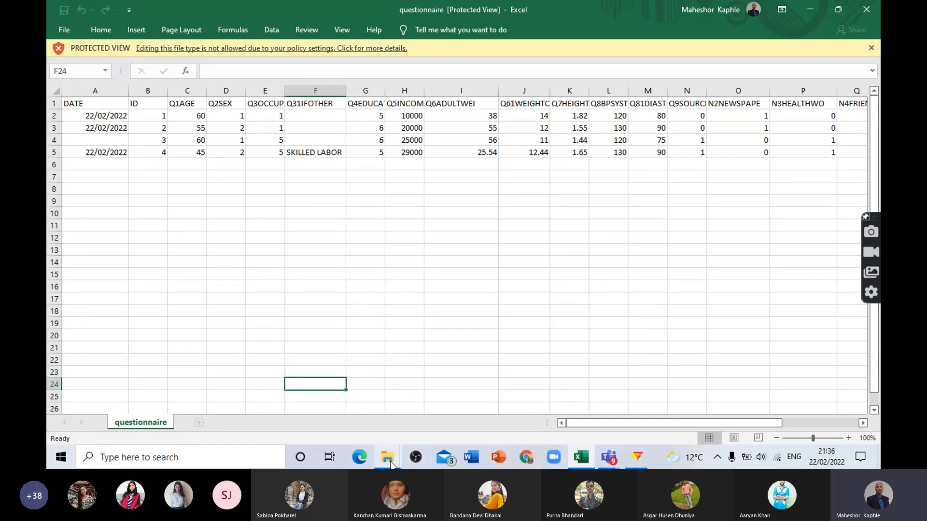
Step: Minimize the Excel and EpiData windows to get back to the ICFI_III folder and preview the open folder windows
{"action": "left_click", "coordinate": [807, 12]}
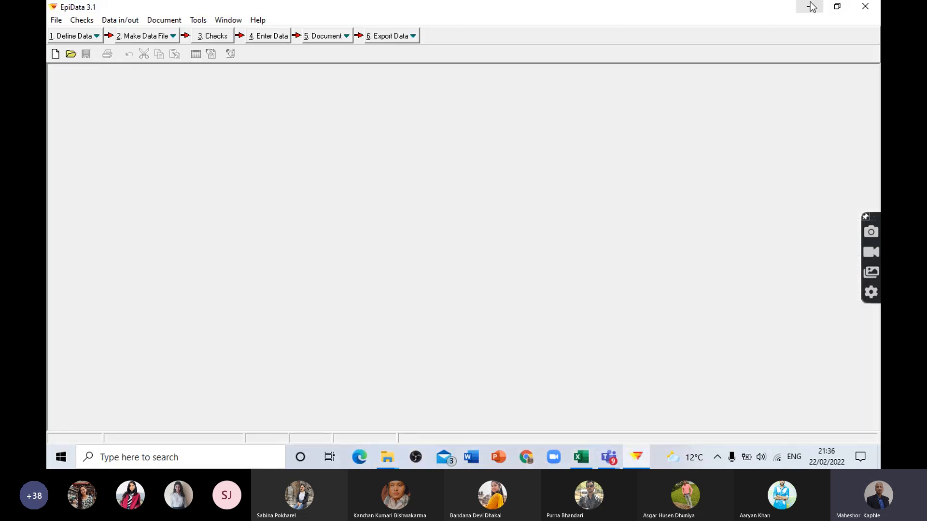
{"action": "left_click", "coordinate": [811, 7]}
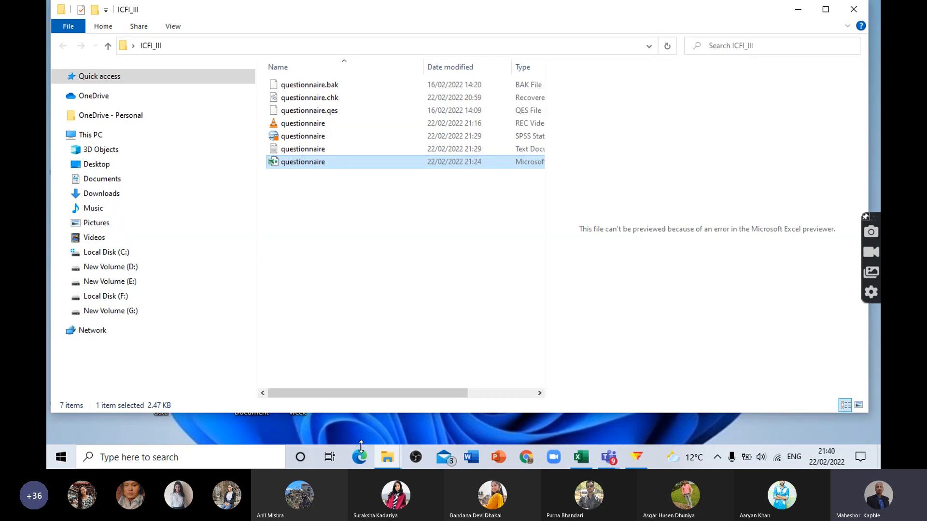
{"action": "mouse_move", "coordinate": [381, 463]}
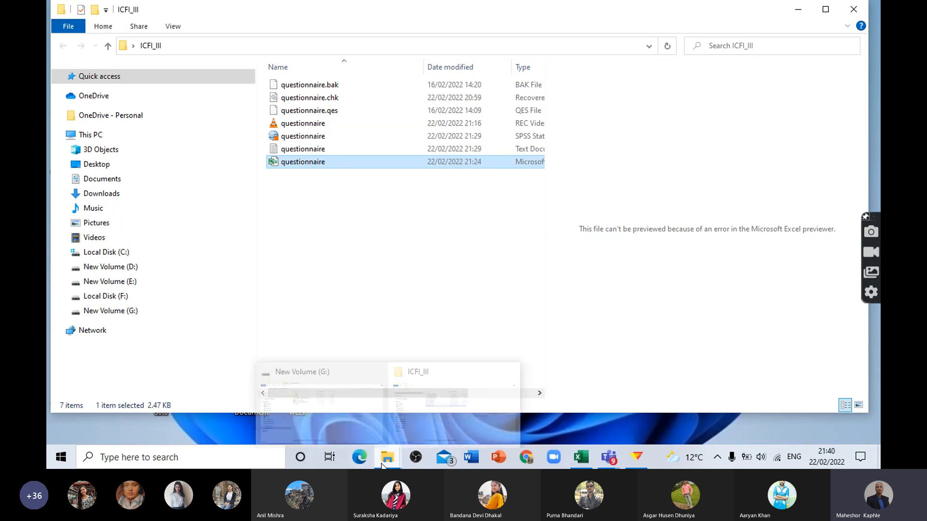